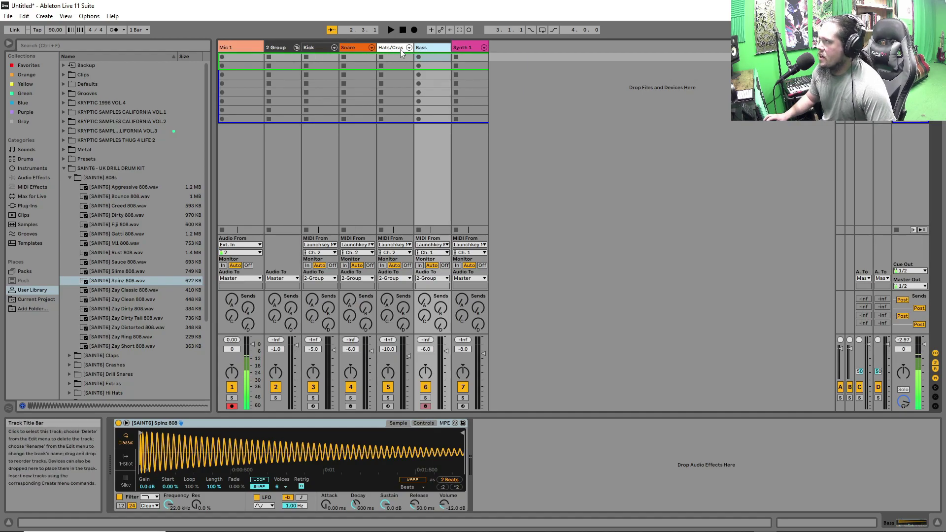
# - Record a two-bar kick and snare clip in the first slot of the Kick track and turn the metronome off
pyautogui.click(314, 48)
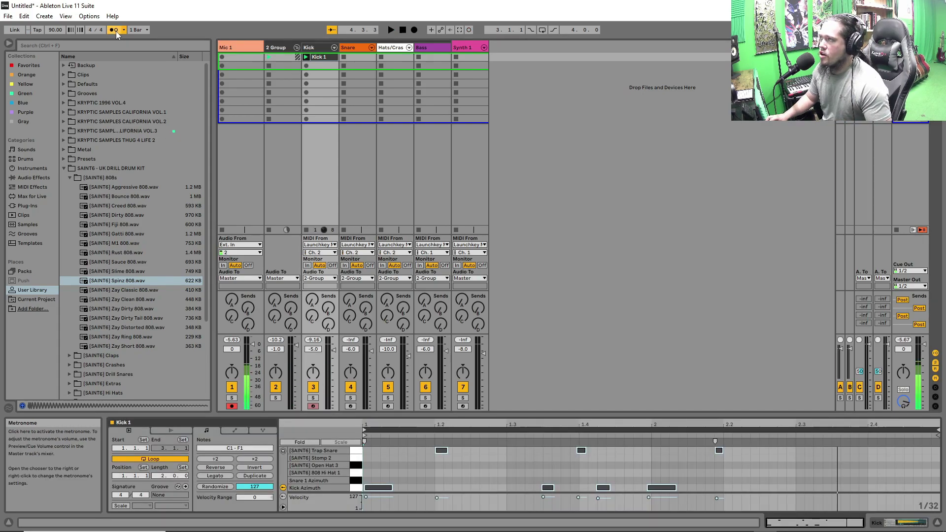
pyautogui.click(114, 30)
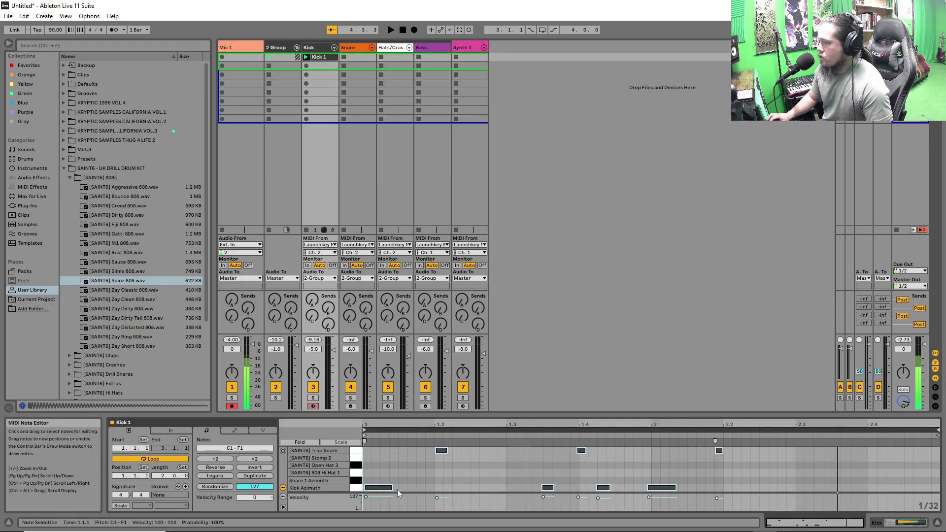
# - Align the recorded kick and snare notes in the Kick 1 clip to the grid and lengthen the short hits
pyautogui.click(379, 488)
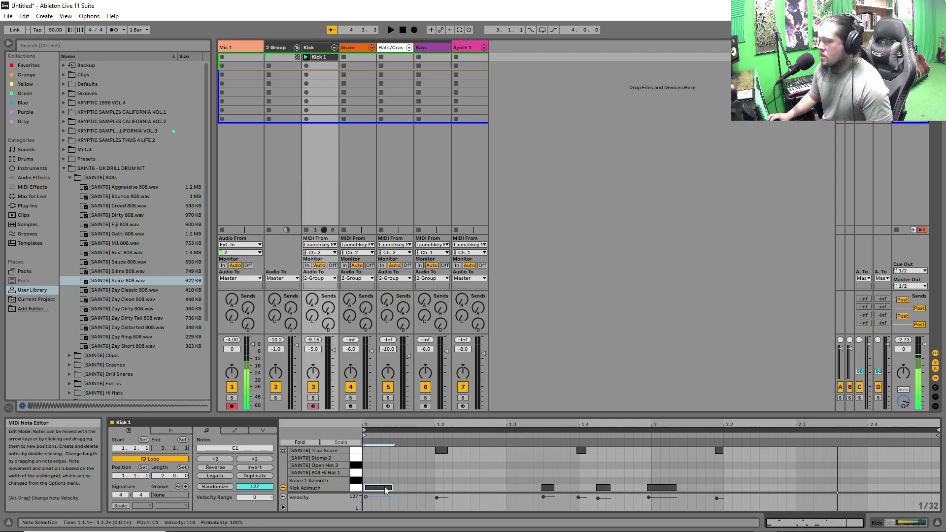
pyautogui.moveTo(386, 489); pyautogui.dragTo(382, 489)
pyautogui.click(441, 450)
pyautogui.moveTo(660, 488); pyautogui.dragTo(664, 488)
pyautogui.moveTo(720, 450); pyautogui.dragTo(727, 450)
pyautogui.moveTo(680, 488); pyautogui.dragTo(687, 488)
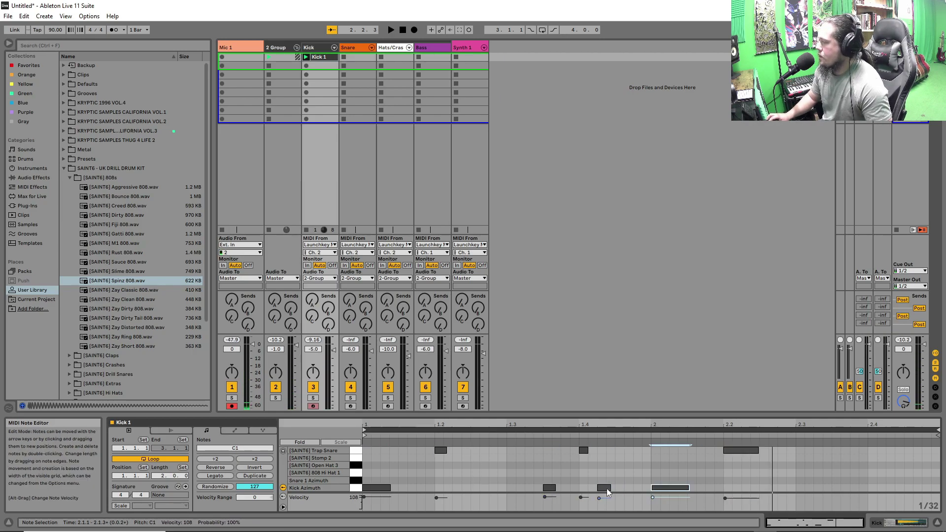
pyautogui.moveTo(611, 487); pyautogui.dragTo(633, 487)
pyautogui.click(714, 468)
pyautogui.press('space')
pyautogui.press('space')
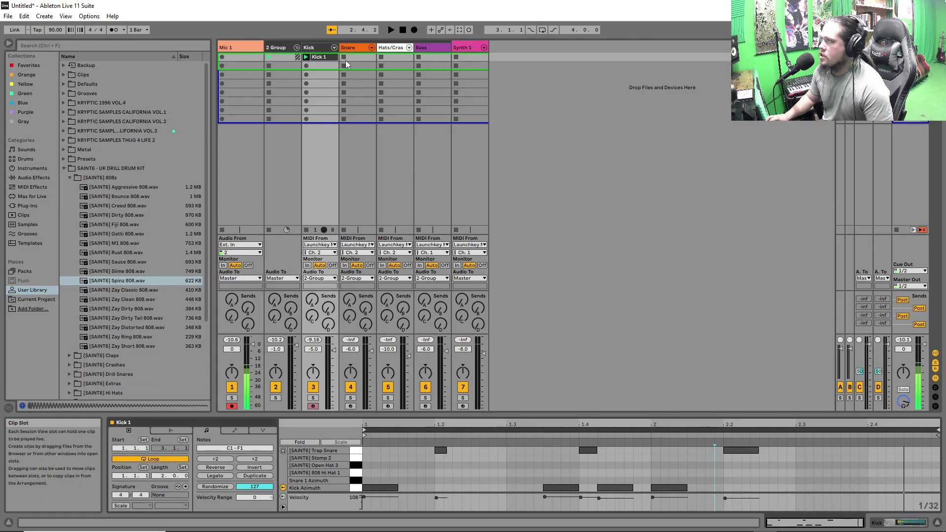
# - Look over the global launch quantization choices and play back the edited Kick 1 clip
pyautogui.click(146, 32)
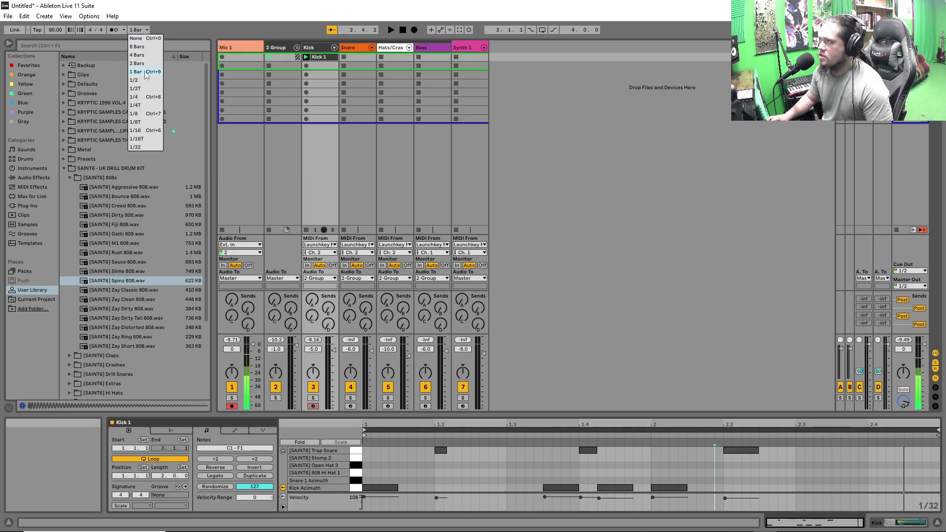
pyautogui.click(204, 14)
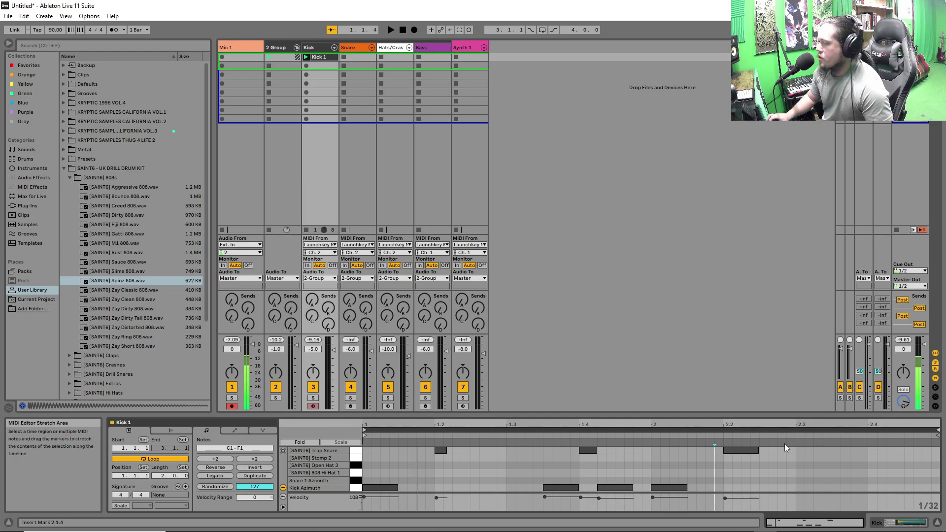
pyautogui.press('space')
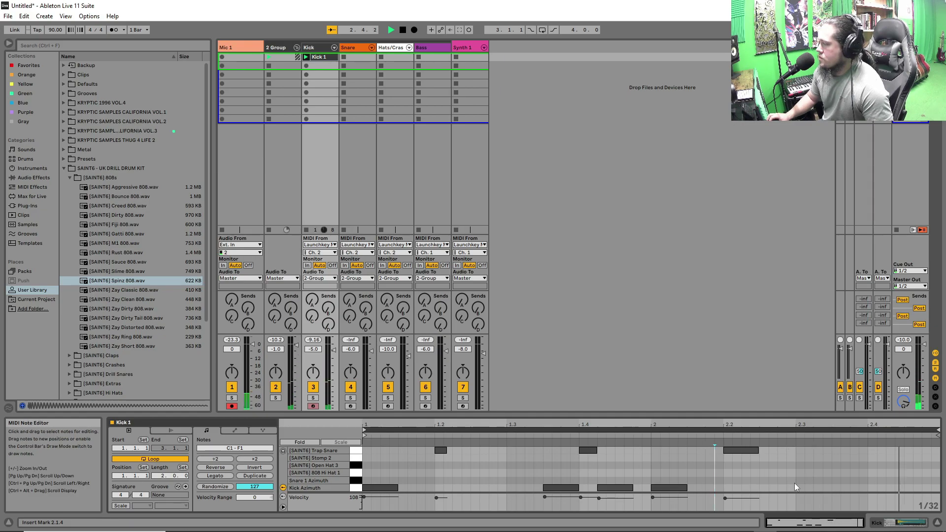
pyautogui.press('space')
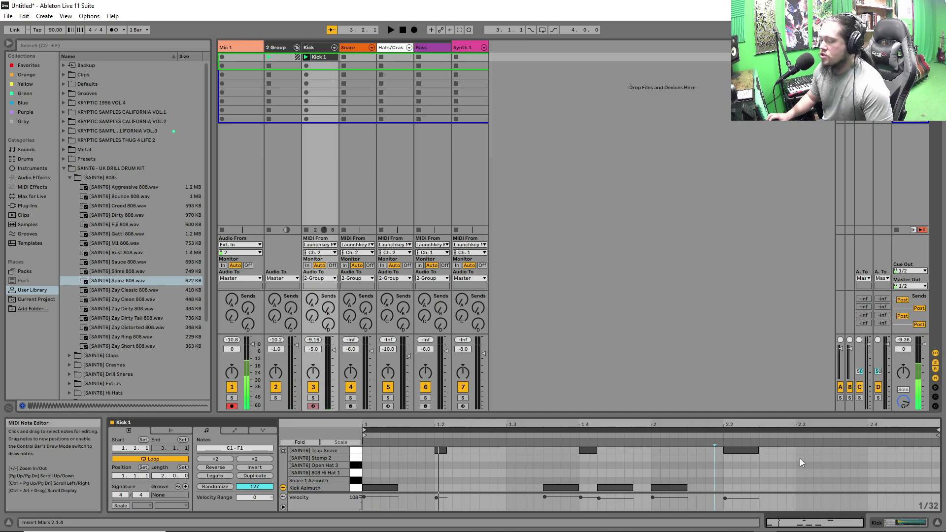
# - Delete the bar 2 notes from the Kick 1 clip and shorten its loop to one bar
pyautogui.moveTo(815, 452); pyautogui.dragTo(679, 496)
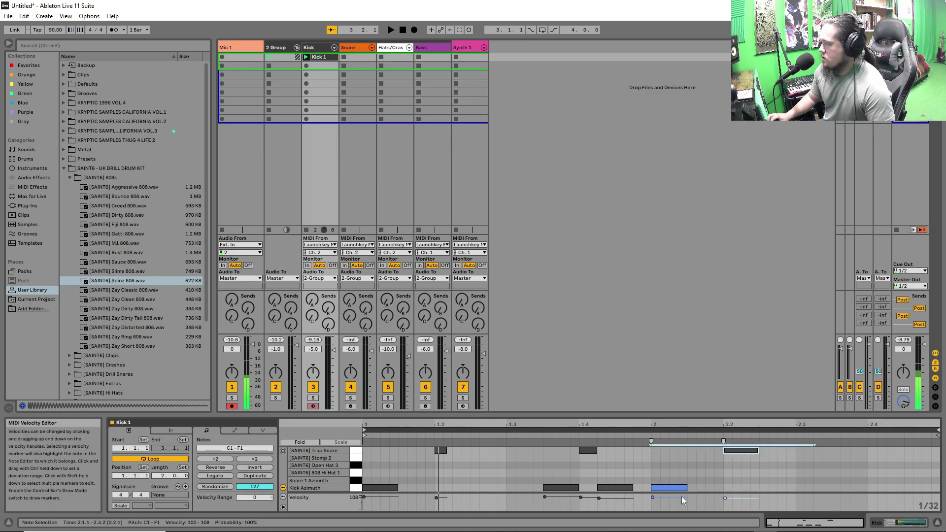
pyautogui.press('Delete')
pyautogui.moveTo(938, 431); pyautogui.dragTo(650, 431)
pyautogui.press('space')
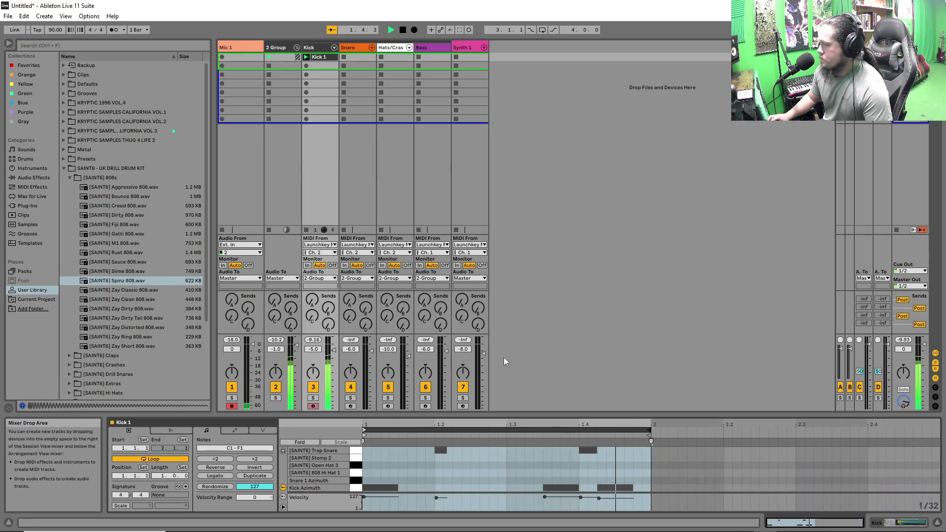
pyautogui.press('space')
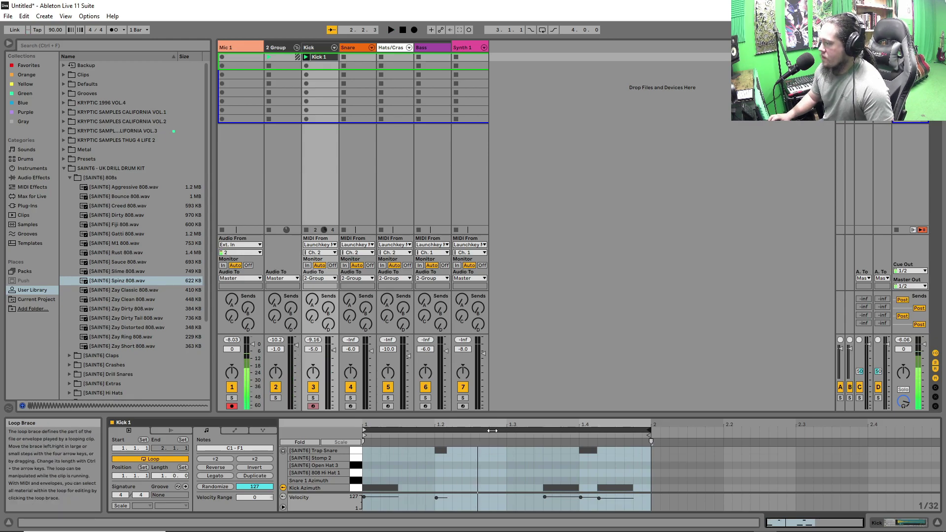
# - Duplicate the Kick 1 clip's loop twice to extend the pattern to four bars
pyautogui.click(493, 429)
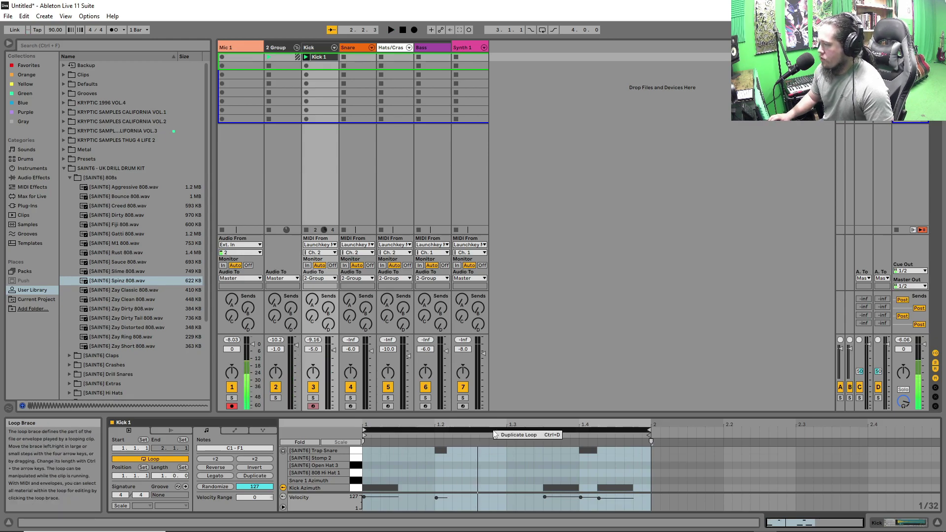
pyautogui.click(519, 435)
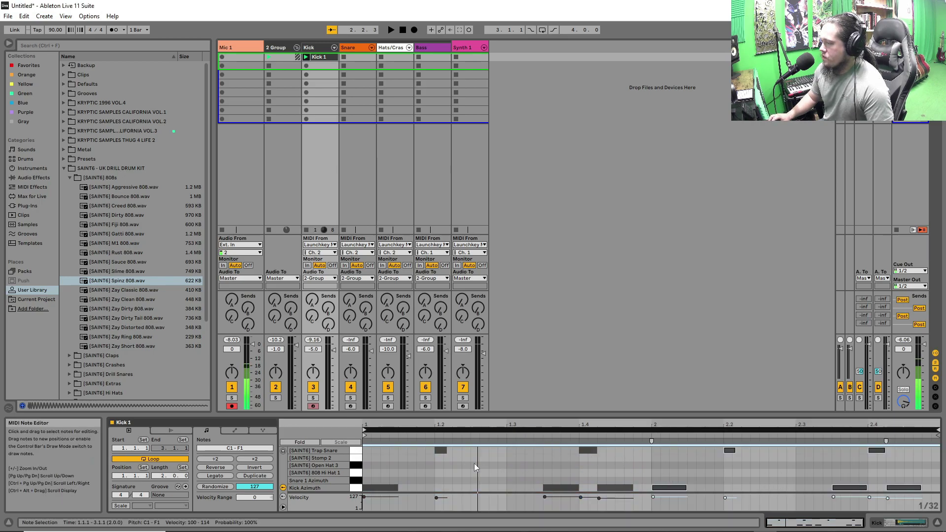
pyautogui.click(634, 436)
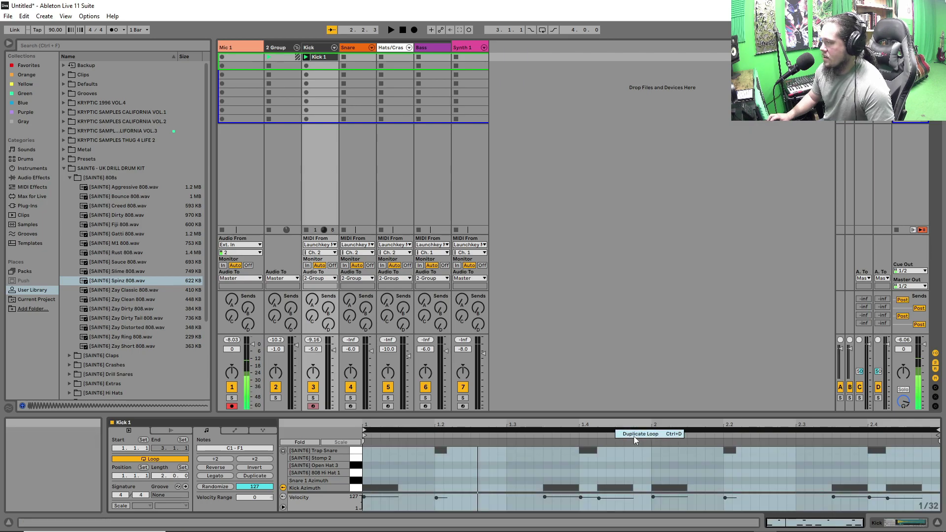
pyautogui.click(633, 436)
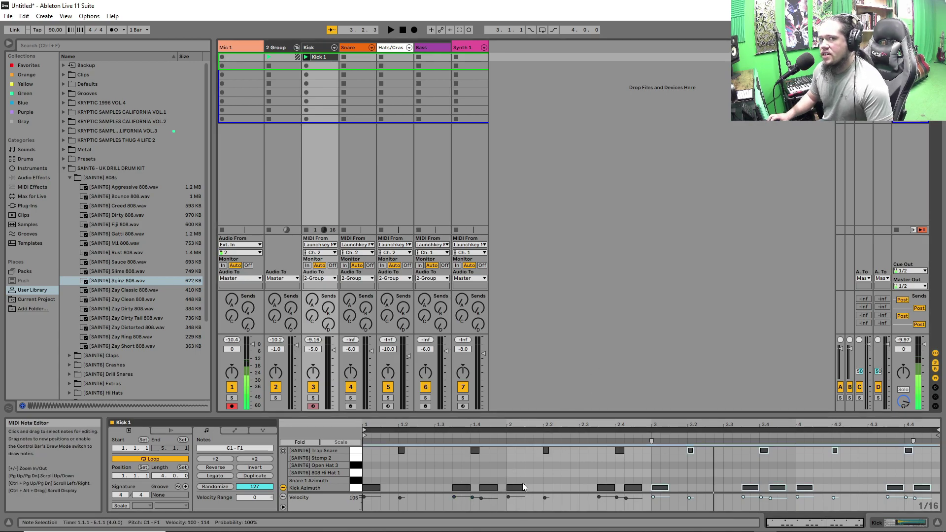
# - Place a duplicate of the Kick 1 clip in the first slot of the Snare track and rename it Snare
pyautogui.click(353, 49)
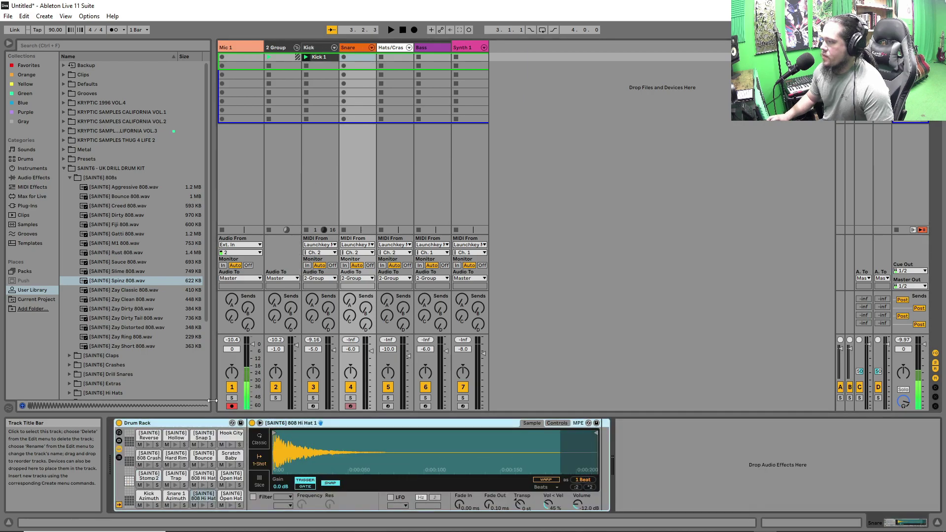
pyautogui.rightClick(319, 58)
pyautogui.click(339, 79)
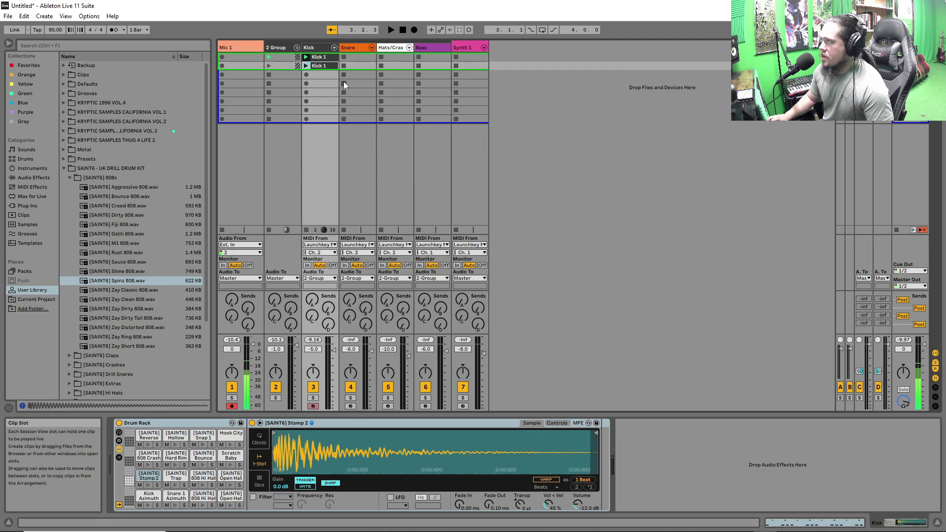
pyautogui.moveTo(319, 64); pyautogui.dragTo(356, 60)
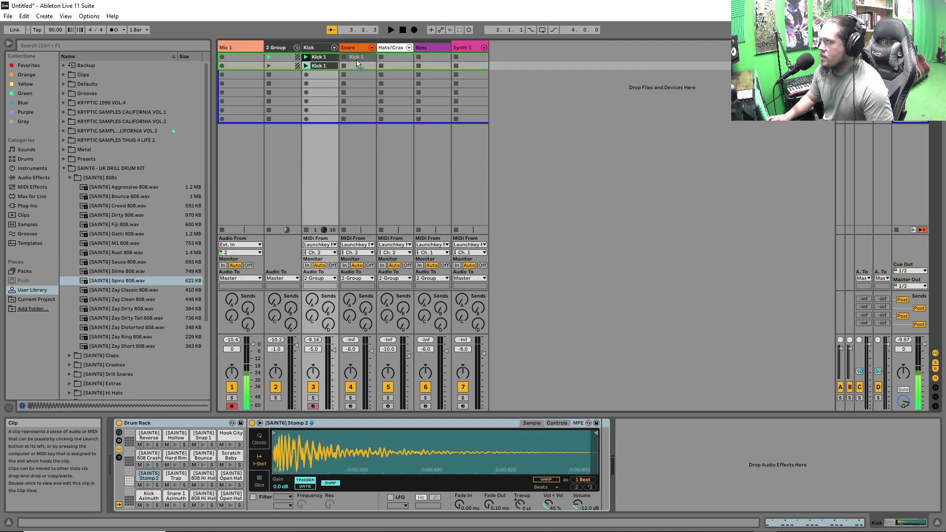
pyautogui.rightClick(356, 60)
pyautogui.click(375, 202)
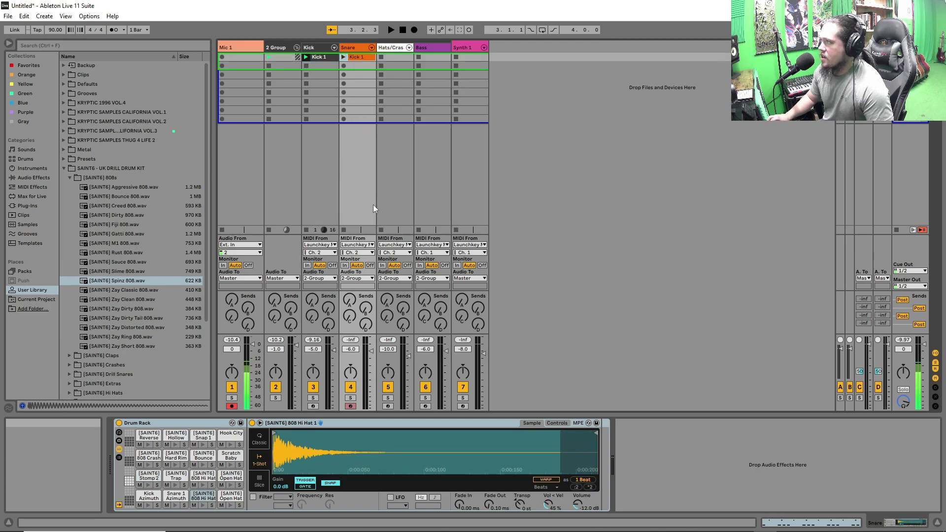
pyautogui.rightClick(358, 58)
pyautogui.click(382, 98)
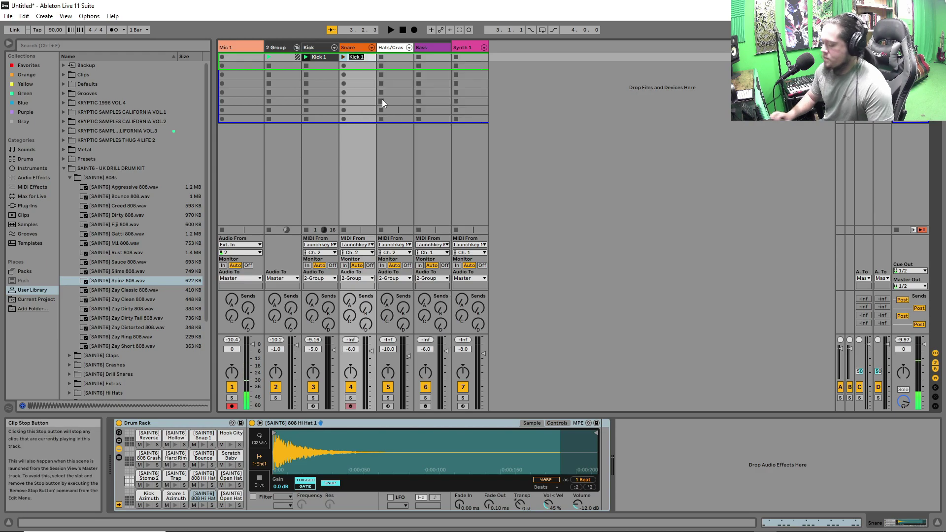
pyautogui.write('Snare')
pyautogui.press('Return')
# - Remove the Trap Snare notes from the Kick 1 clip and the Kick Azimuth notes from the Snare clip
pyautogui.click(324, 58)
pyautogui.doubleClick(323, 58)
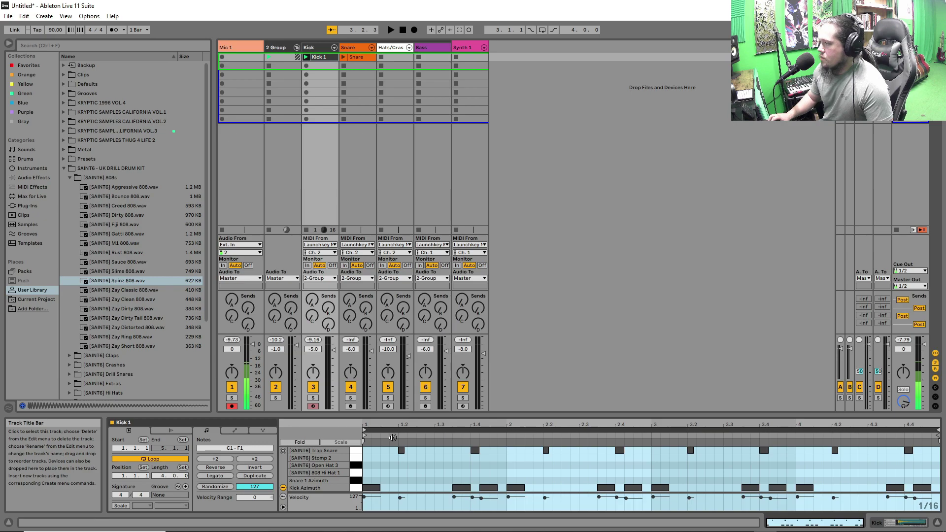
pyautogui.moveTo(380, 458); pyautogui.dragTo(938, 431)
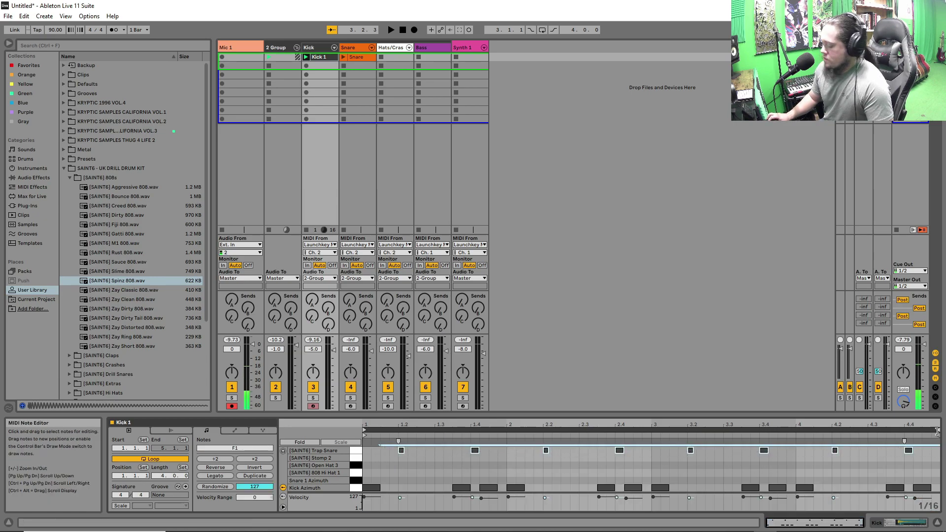
pyautogui.click(353, 56)
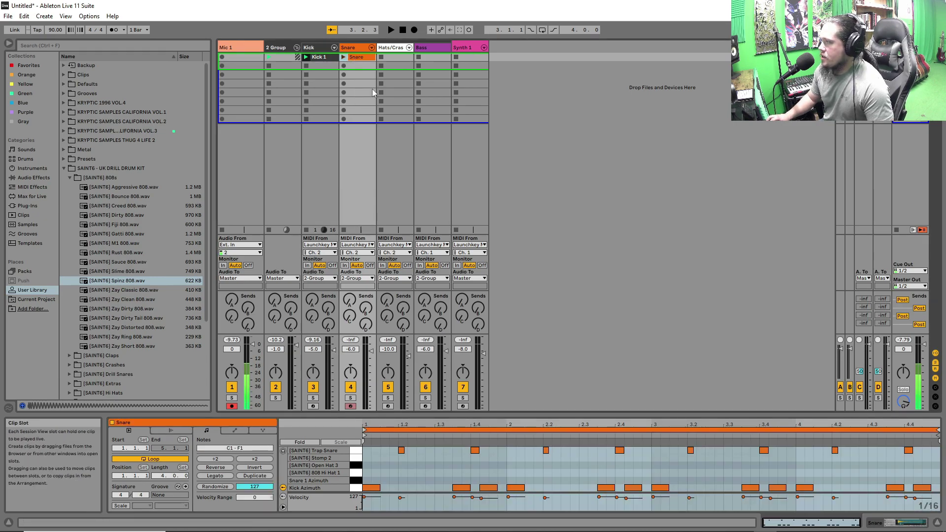
pyautogui.moveTo(368, 474); pyautogui.dragTo(933, 486)
pyautogui.press('Delete')
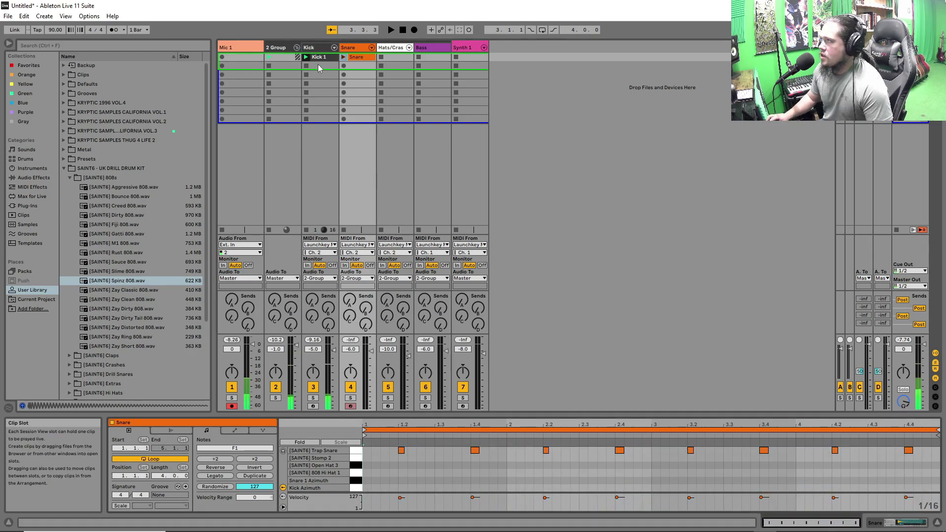
# - Play the Snare clip together with the kick, and stop the Kick 1 clip to hear the snare alone
pyautogui.press('space')
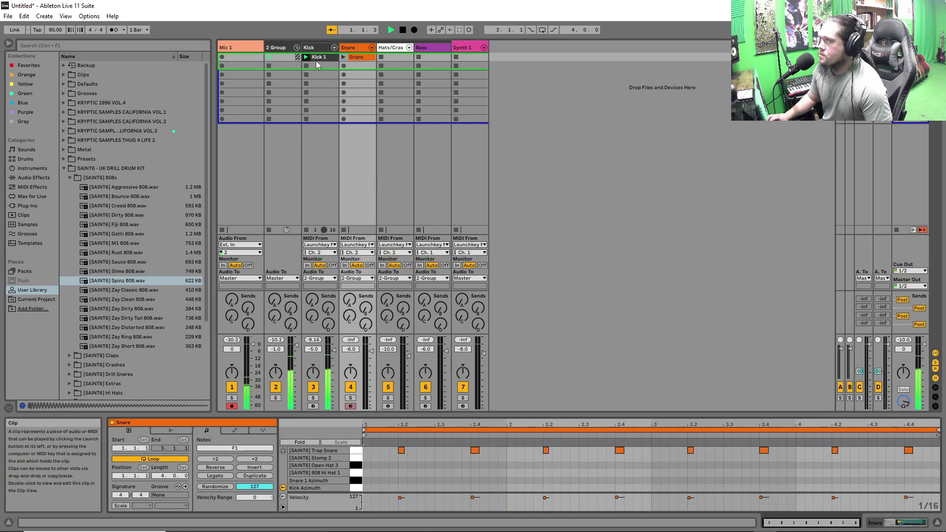
pyautogui.click(344, 58)
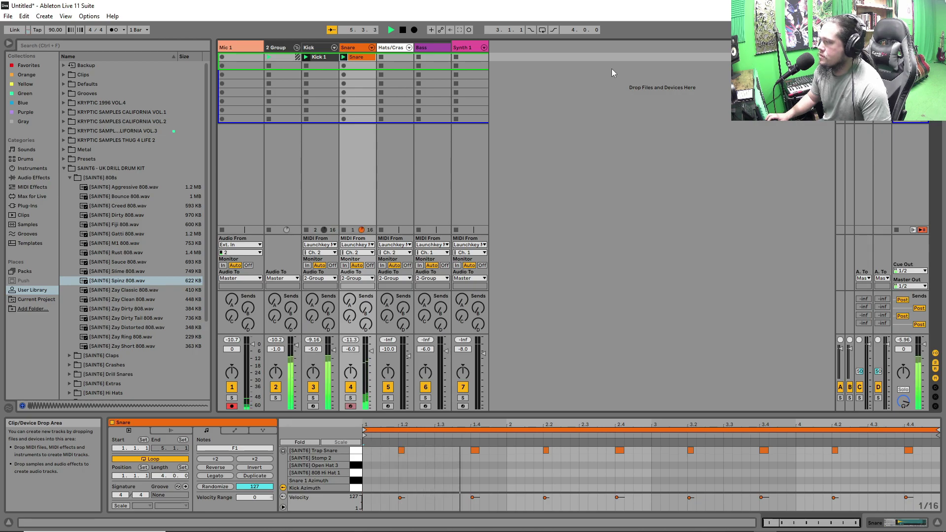
pyautogui.click(306, 230)
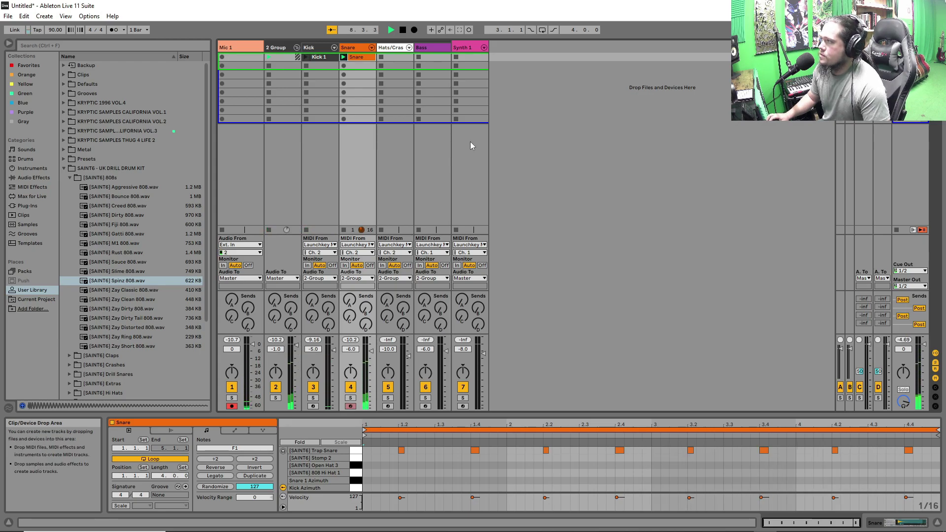
pyautogui.press('space')
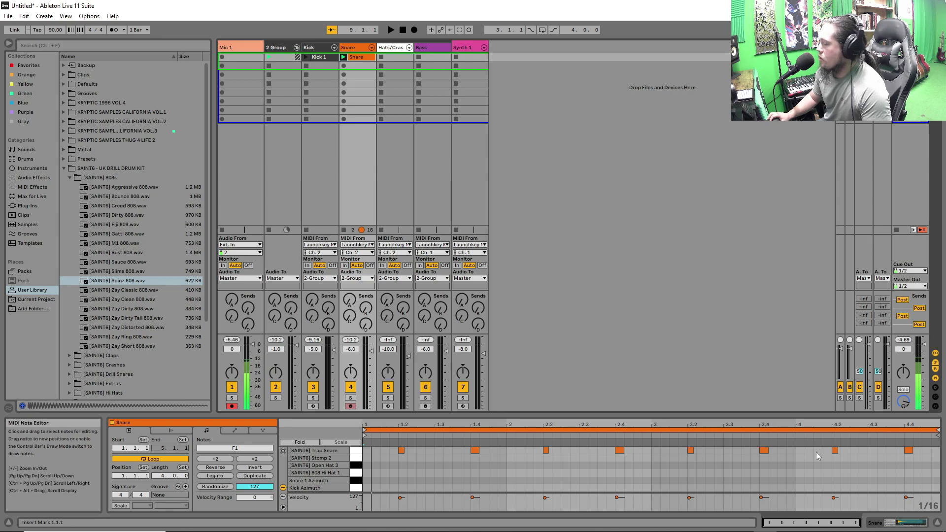
# - Loop only bar 4 of the Snare clip, add Trap Snare hits at 4.2.4 and 4.3.2 plus a four-note 1/32 roll from 4.4.3, and audition it
pyautogui.moveTo(365, 430)
pyautogui.mouseDown()
pyautogui.moveTo(823, 431)
pyautogui.moveTo(798, 432)
pyautogui.mouseUp()
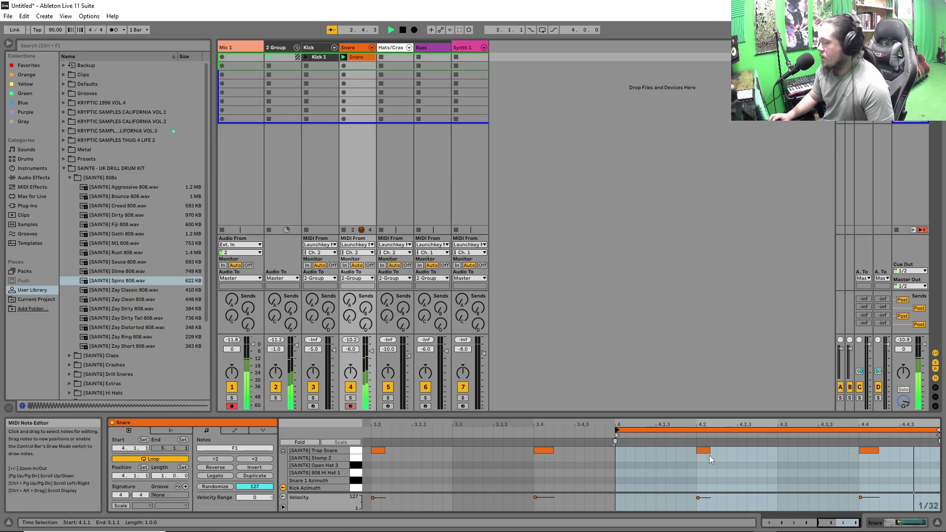
pyautogui.scroll(-1, 708, 454)
pyautogui.scroll(1, 708, 454)
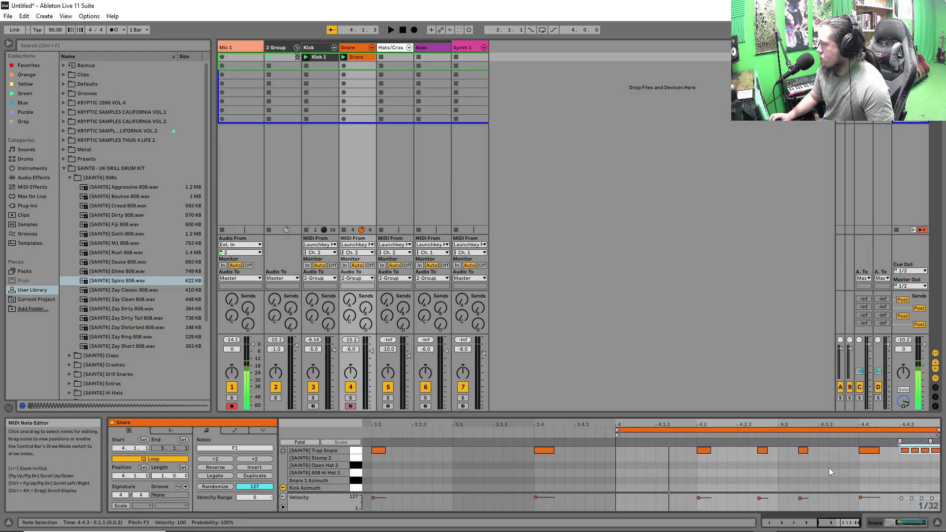
pyautogui.press('space')
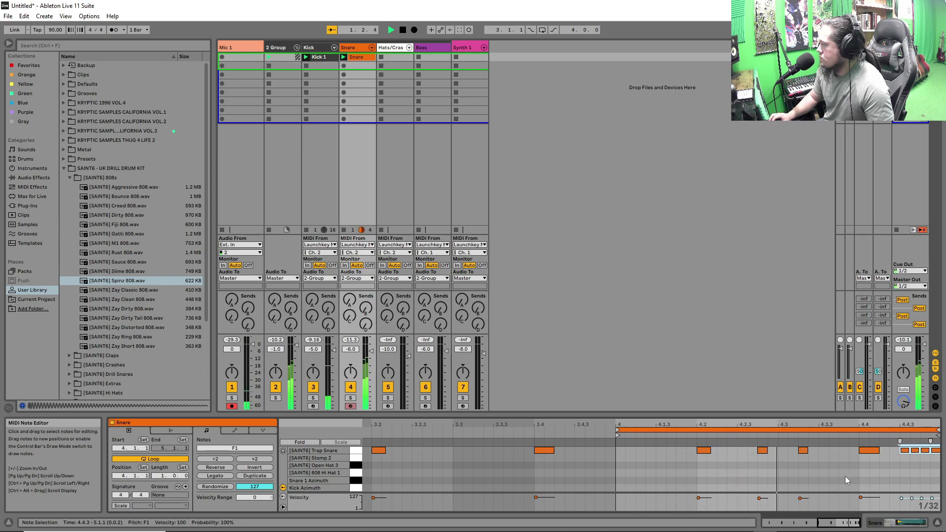
pyautogui.press('space')
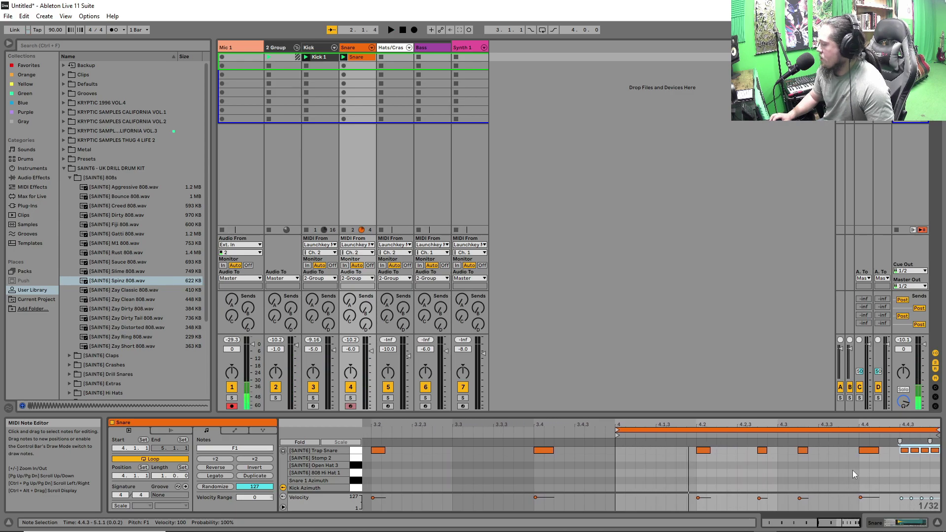
pyautogui.press('space')
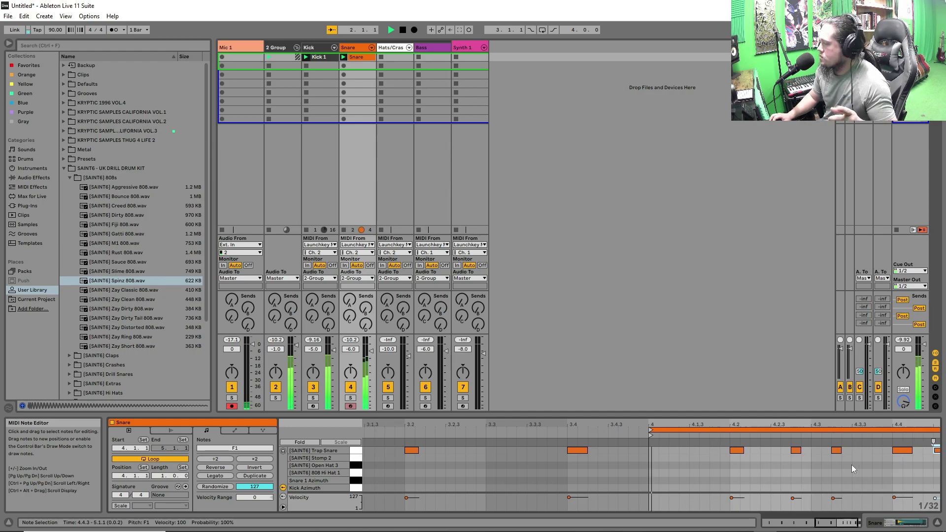
pyautogui.press('space')
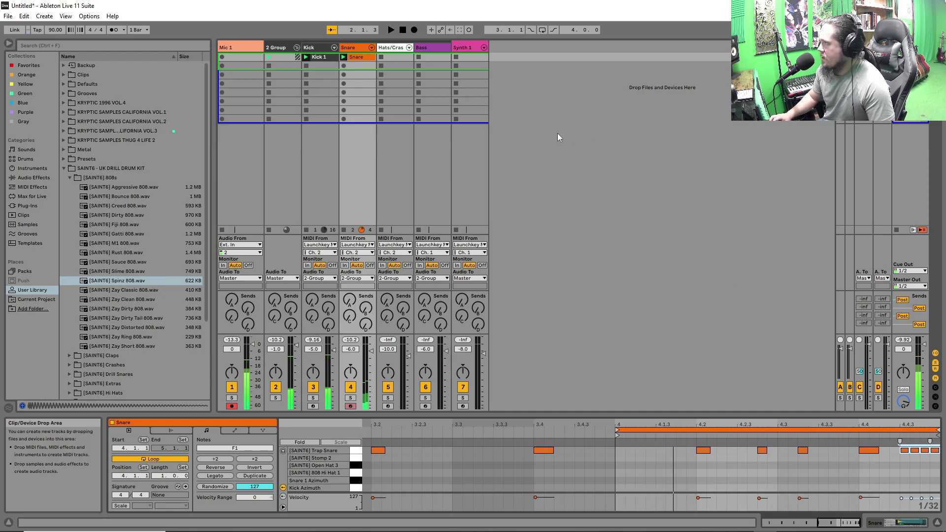
# - Delete the Kick Azimuth note at 4.4.2 from the Kick 1 clip and audition the beat with the Snare clip open
pyautogui.click(321, 59)
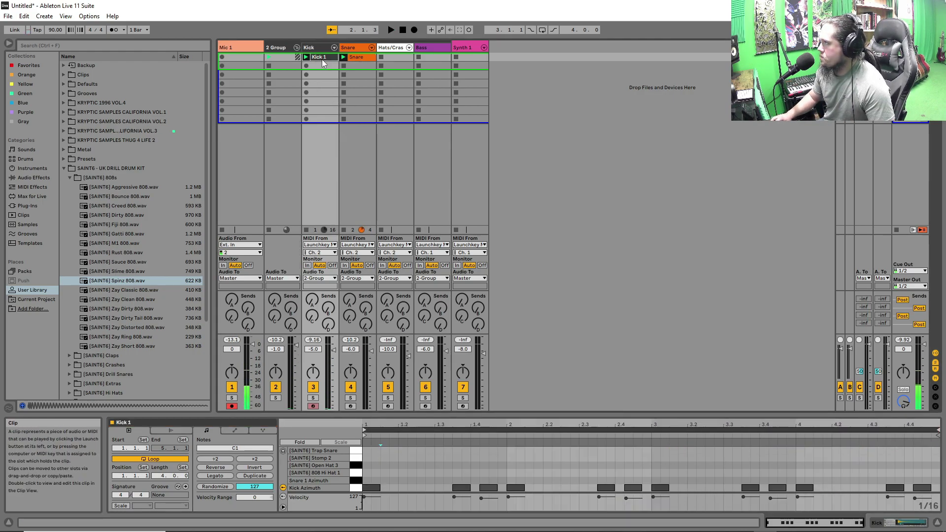
pyautogui.click(923, 488)
pyautogui.press('Delete')
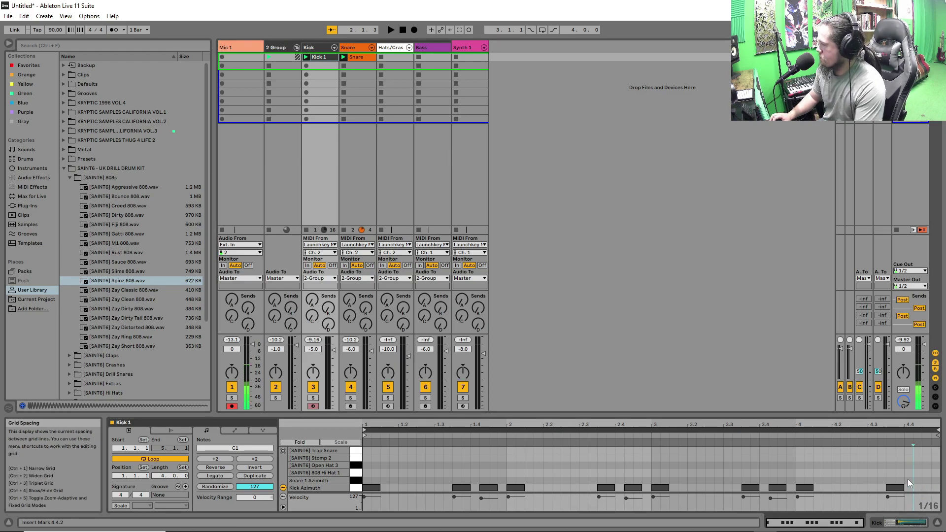
pyautogui.click(361, 59)
pyautogui.press('space')
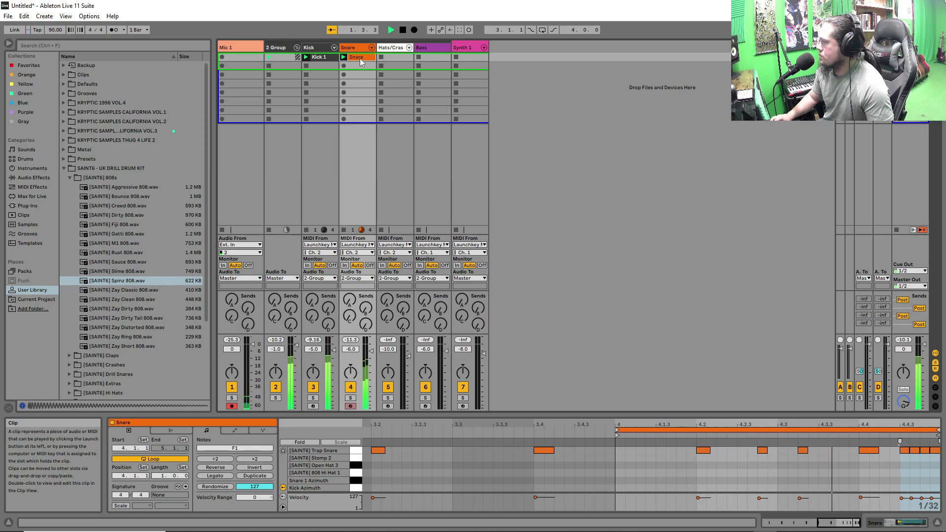
pyautogui.press('space')
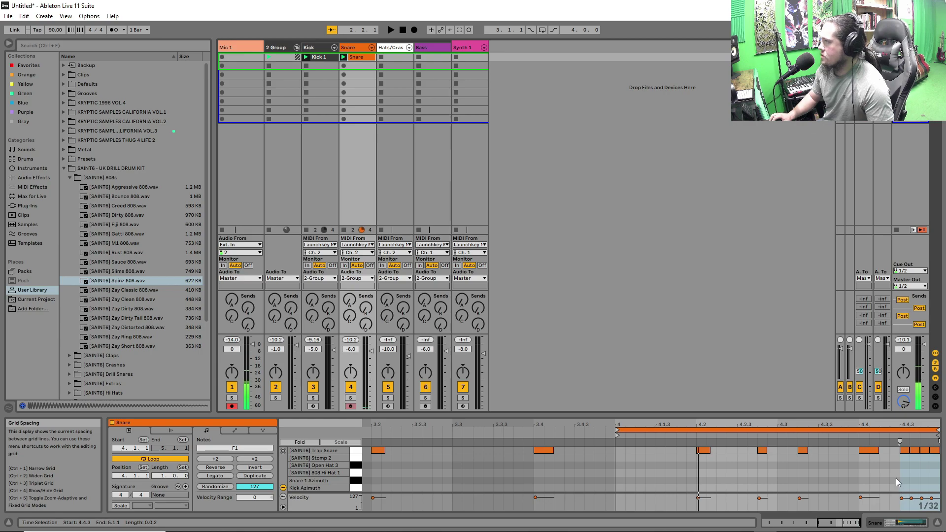
# - Extend the Snare clip's loop back to its full four bars, starting at 1.1.1
pyautogui.moveTo(622, 436); pyautogui.dragTo(483, 437)
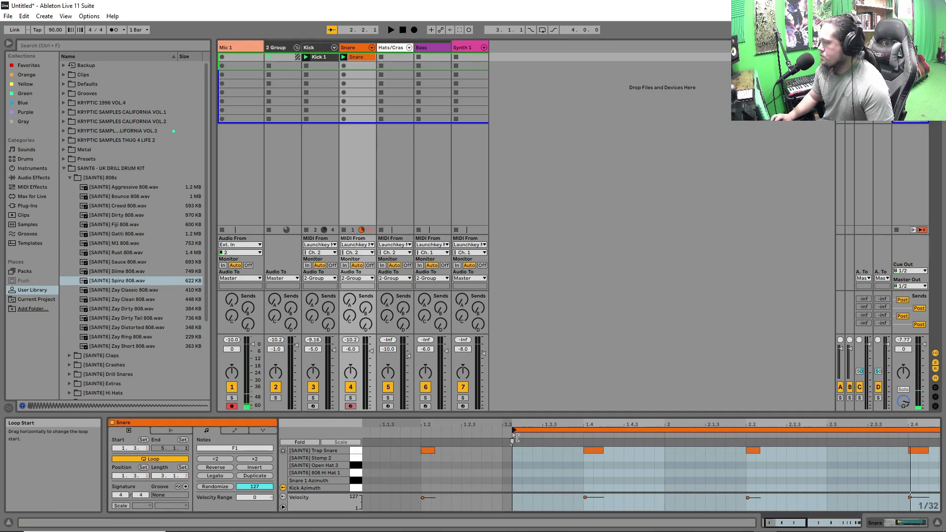
pyautogui.moveTo(483, 438); pyautogui.dragTo(369, 437)
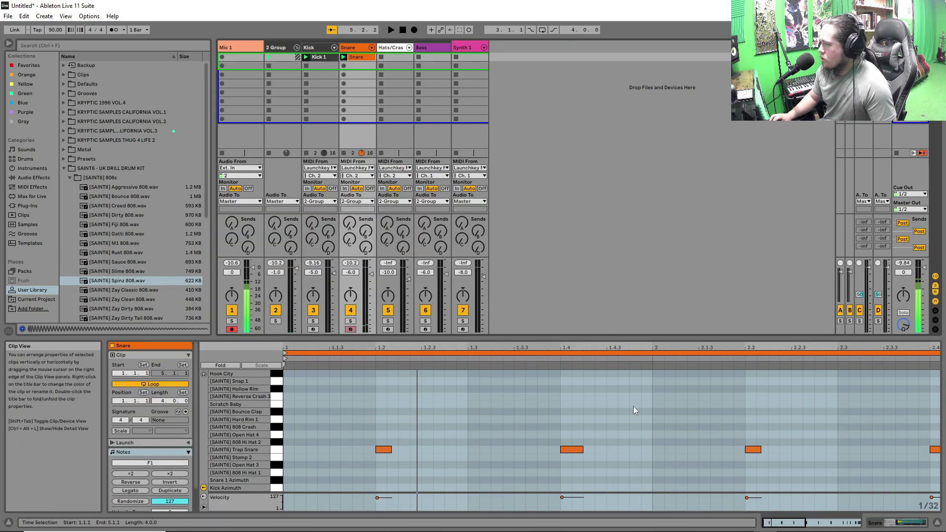
pyautogui.scroll(-3, 640, 415)
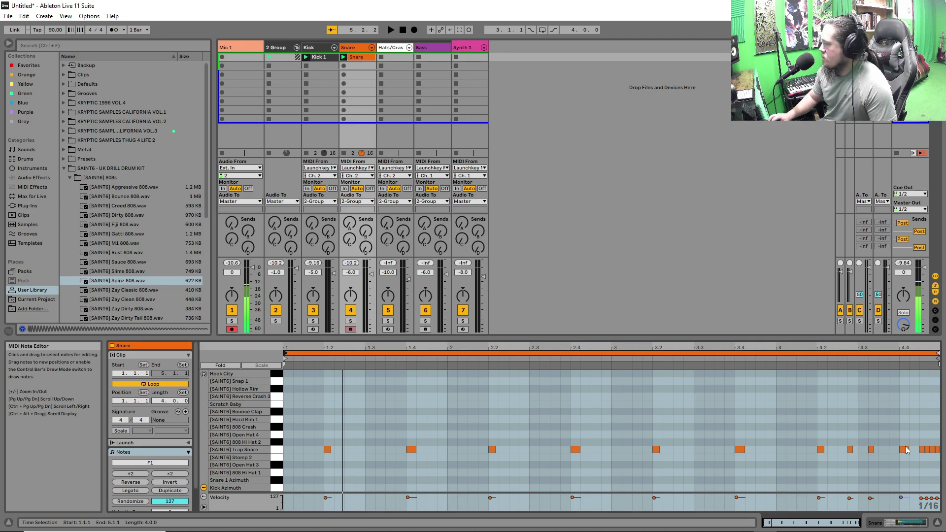
# - Shape the velocities of the four-note Trap Snare roll at the end of bar 4 into a rising ramp
pyautogui.click(921, 499)
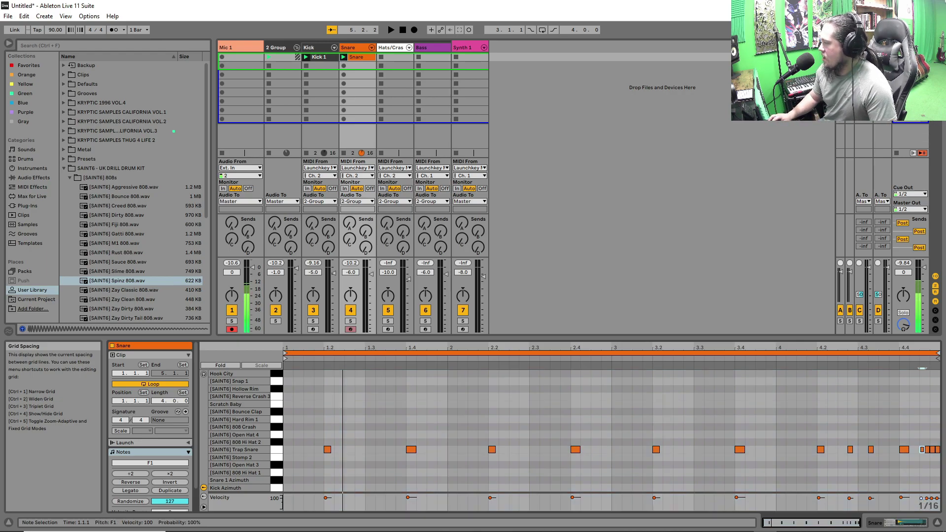
pyautogui.moveTo(921, 501); pyautogui.dragTo(926, 499)
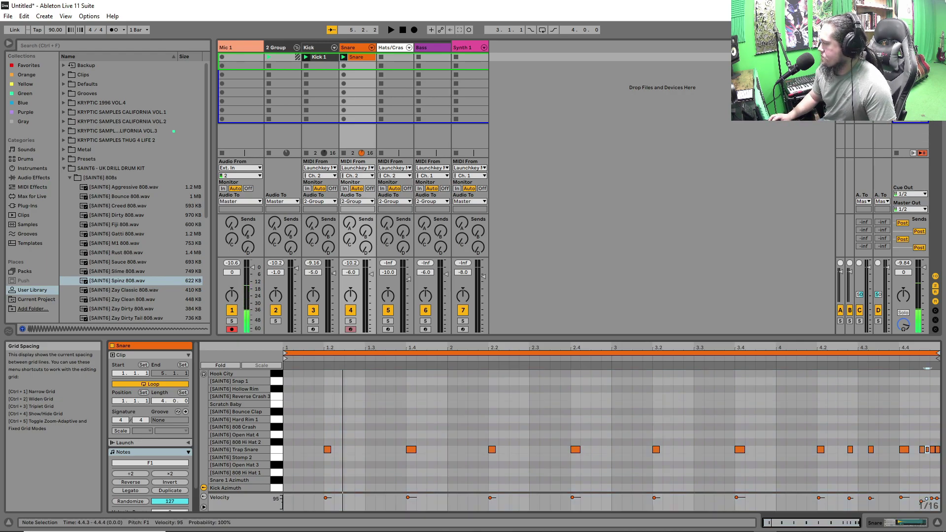
pyautogui.click(934, 499)
pyautogui.click(819, 499)
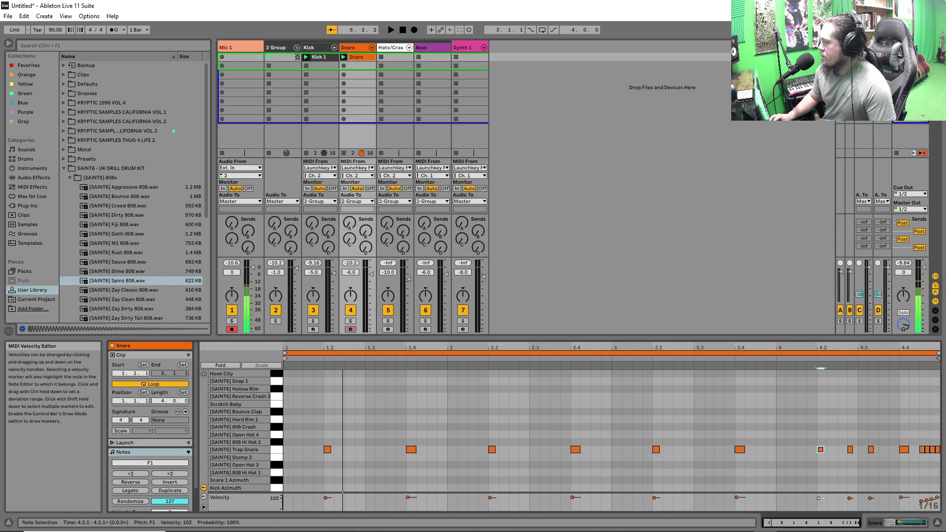
pyautogui.click(737, 498)
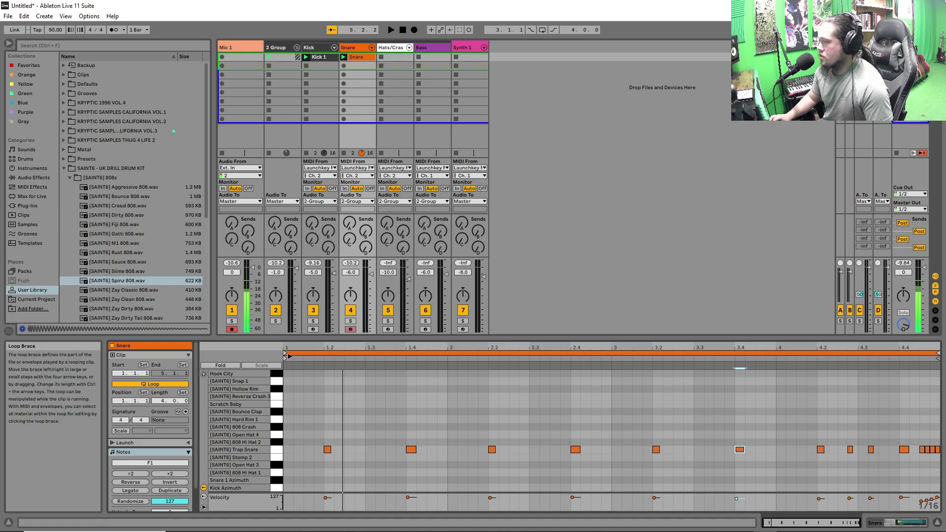
# - Loop only bar 4 of the Snare clip to audition the fill, and restore the loop to all four bars
pyautogui.moveTo(311, 365); pyautogui.dragTo(777, 367)
pyautogui.press('space')
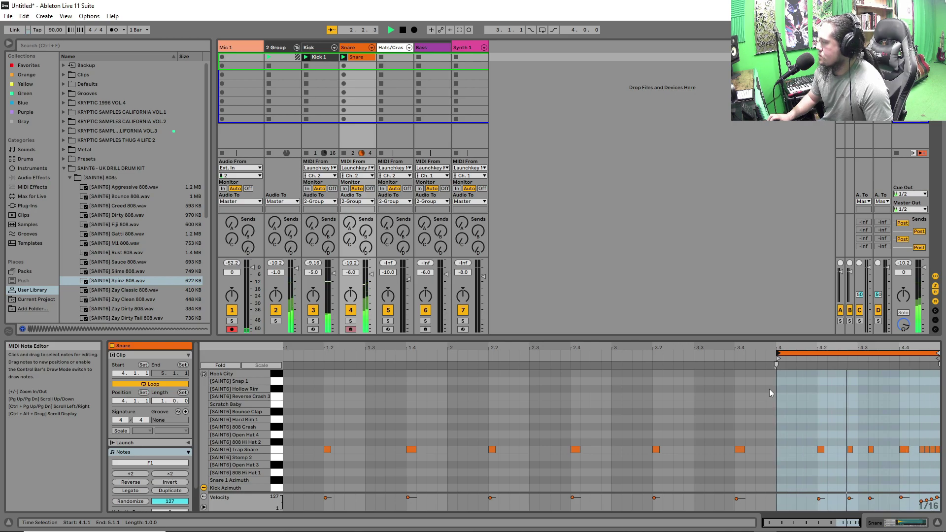
pyautogui.press('space')
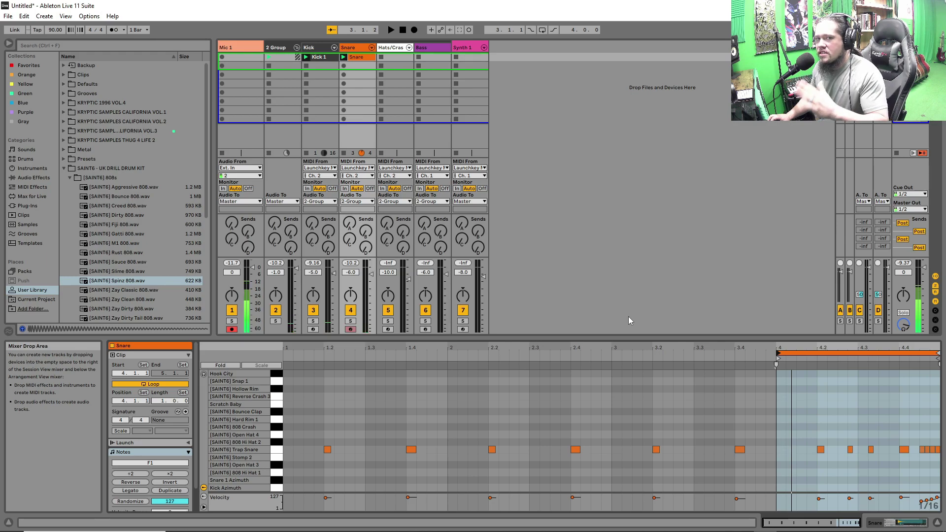
pyautogui.moveTo(777, 365); pyautogui.dragTo(284, 365)
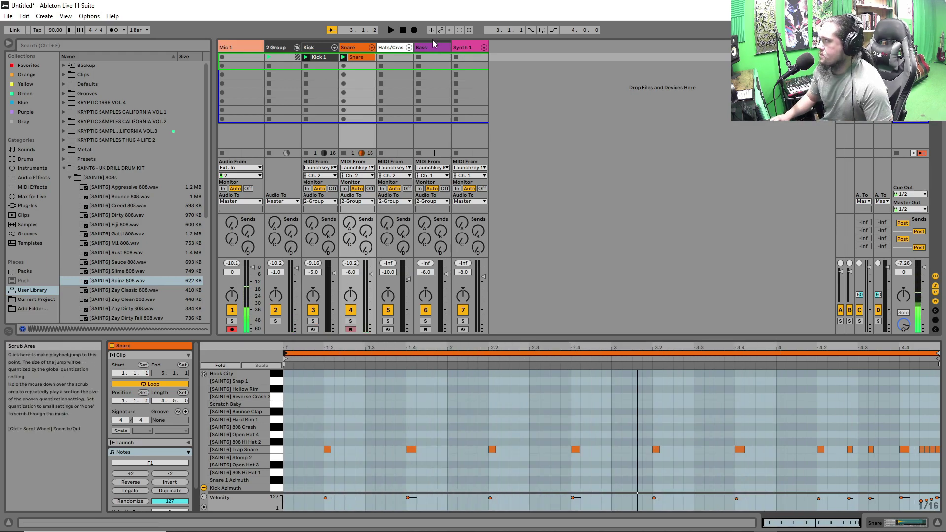
# - Create an empty one-bar clip in the first slot of the Hats/Crash track and preview the 808 Hi Hat 1 and 808 Hi Hat 2 sounds
pyautogui.click(384, 58)
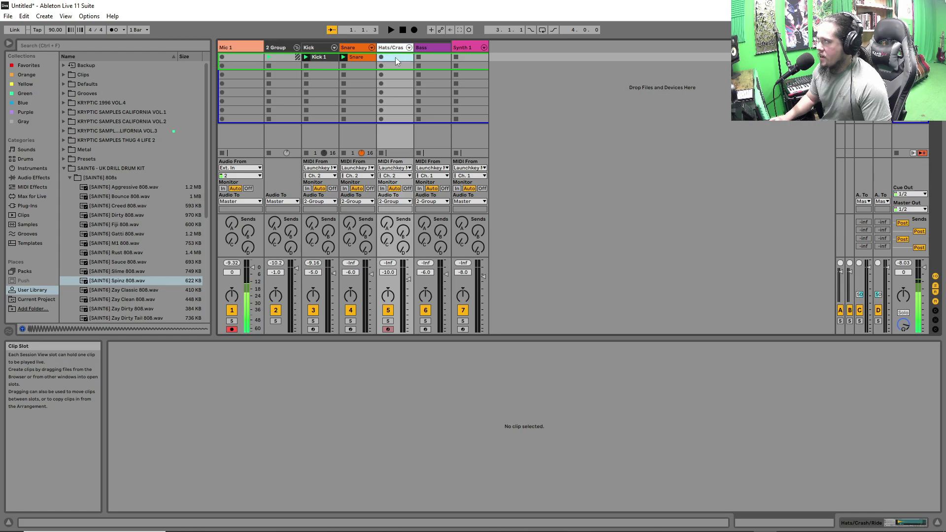
pyautogui.doubleClick(396, 57)
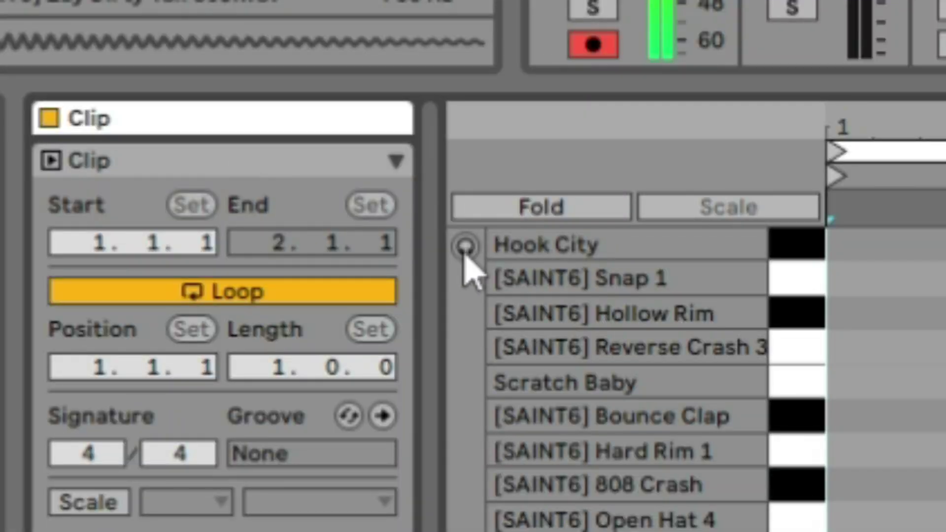
pyautogui.click(465, 247)
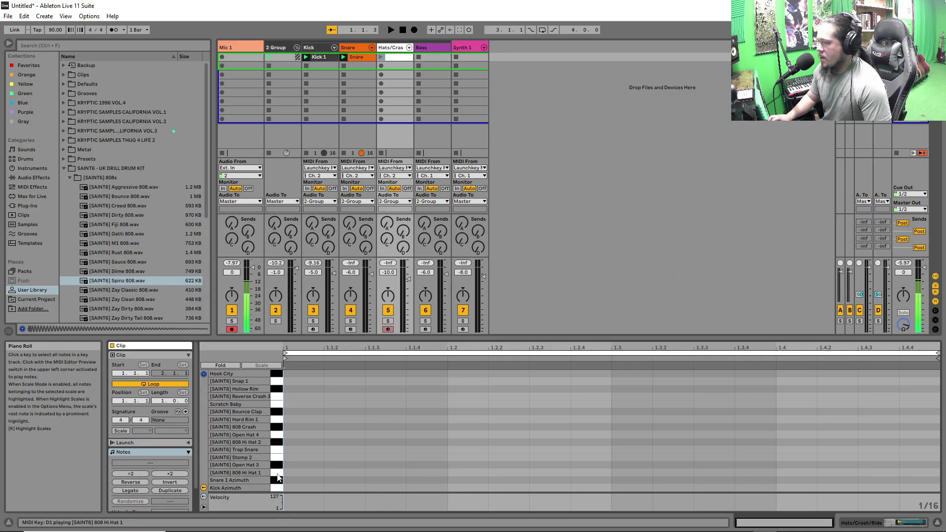
pyautogui.click(277, 474)
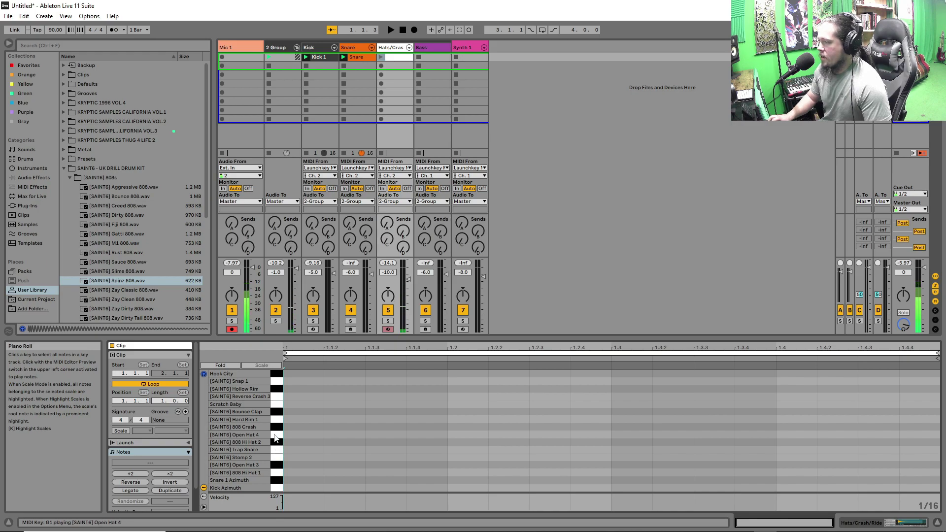
pyautogui.click(277, 443)
pyautogui.click(277, 443)
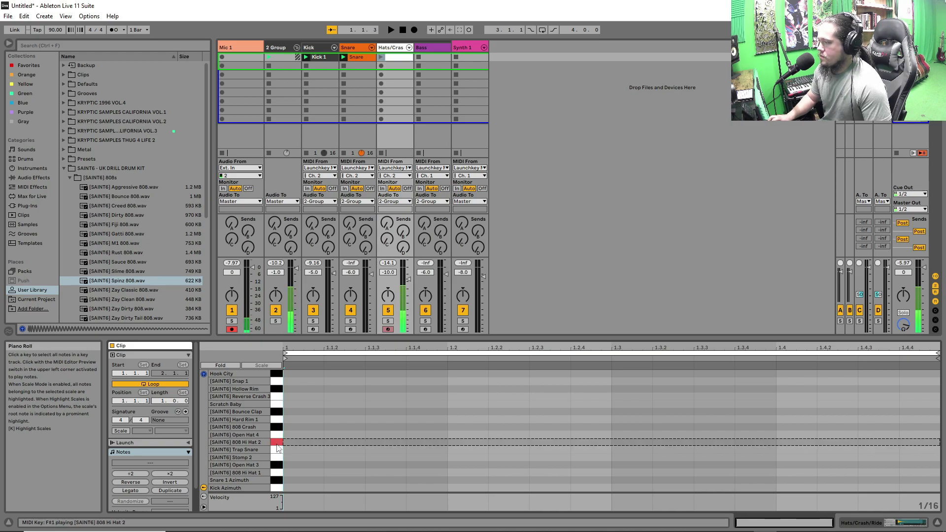
# - Use Draw Mode to fill the bar with continuous 1/16 hi-hat notes along the 808 Hi Hat 2 row
pyautogui.rightClick(306, 445)
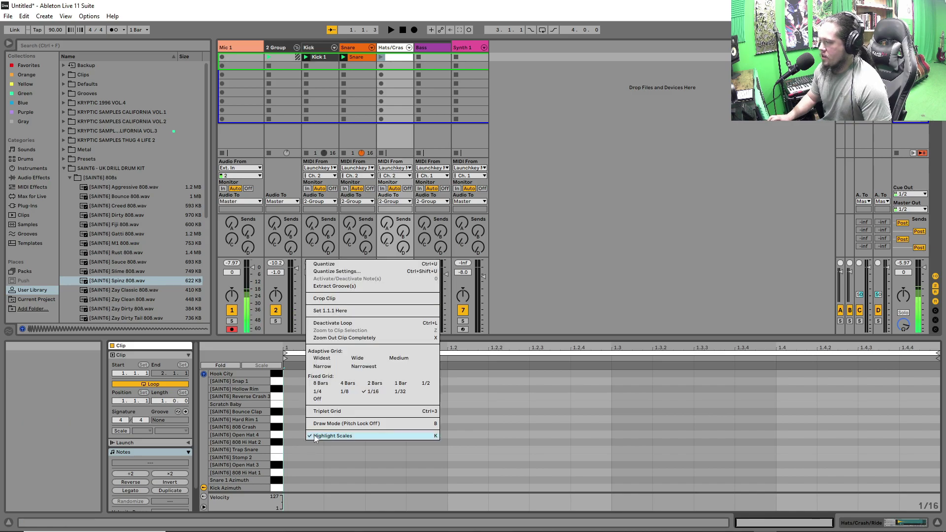
pyautogui.click(320, 425)
pyautogui.moveTo(305, 440); pyautogui.dragTo(588, 440)
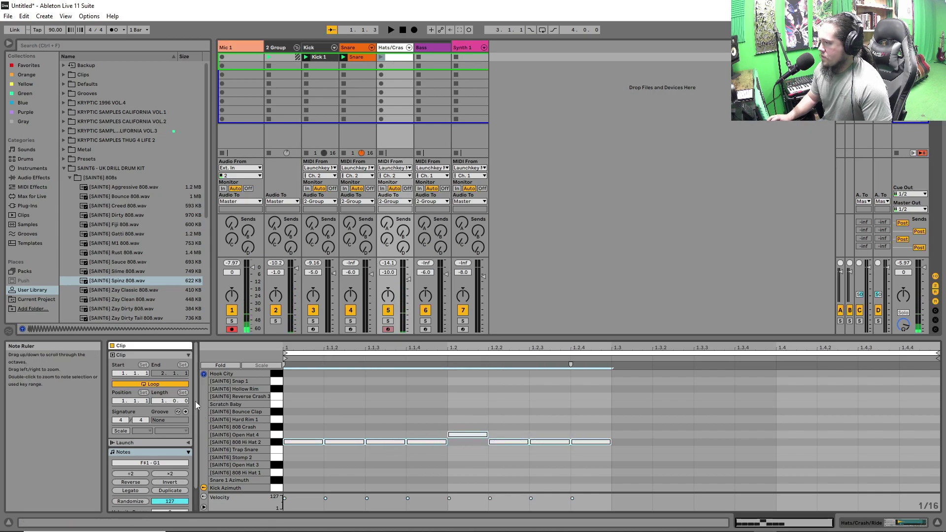
pyautogui.click(203, 375)
pyautogui.moveTo(622, 441); pyautogui.dragTo(913, 439)
pyautogui.rightClick(858, 416)
pyautogui.click(825, 417)
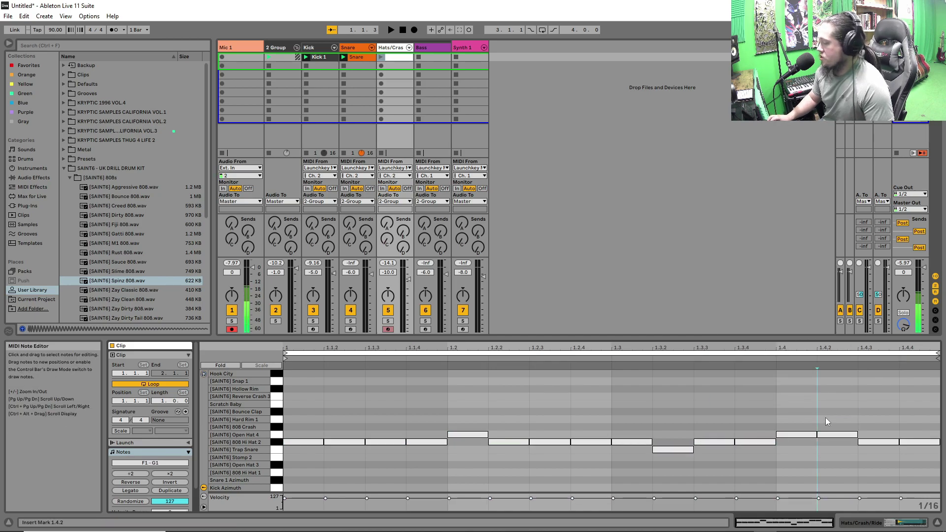
# - Move the stray Open Hat 4 and Trap Snare notes onto the 808 Hi Hat 2 row and play the hats with the beat
pyautogui.moveTo(838, 417); pyautogui.dragTo(802, 443)
pyautogui.moveTo(686, 450); pyautogui.dragTo(686, 442)
pyautogui.moveTo(460, 434); pyautogui.dragTo(461, 442)
pyautogui.press('space')
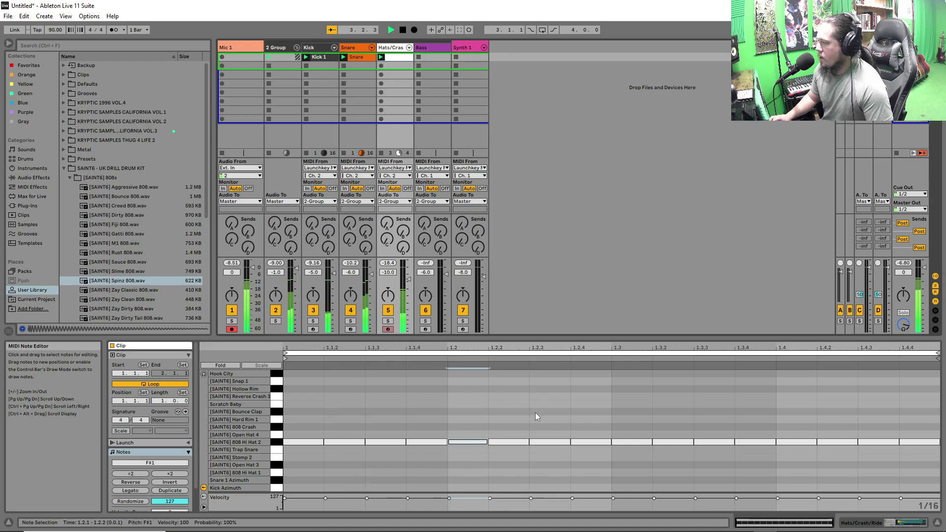
pyautogui.press('space')
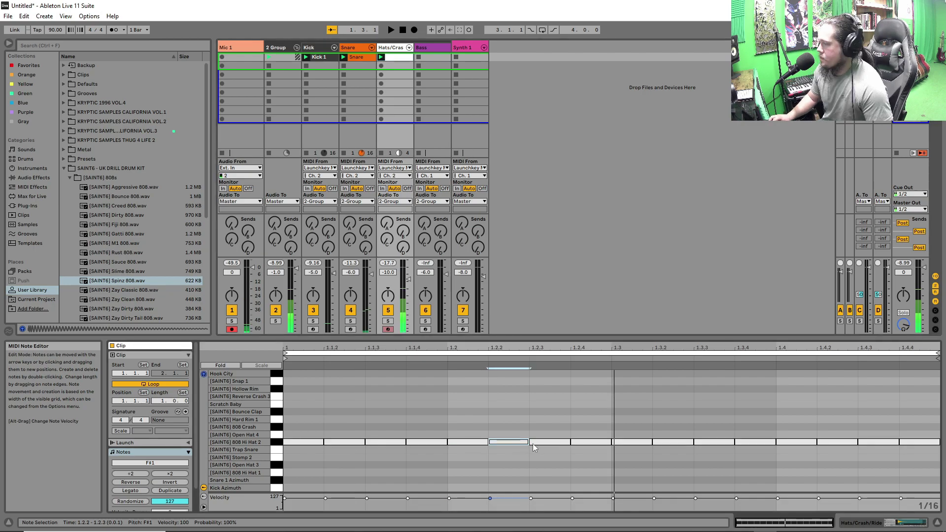
# - Delete the hi-hat notes at 1.2.1 and 1.4.1, move those at 1.2.3 and 1.4.3 to Open Hat 4, and audition the pattern
pyautogui.moveTo(533, 444); pyautogui.dragTo(547, 434)
pyautogui.click(462, 442)
pyautogui.press('Delete')
pyautogui.click(791, 441)
pyautogui.press('Delete')
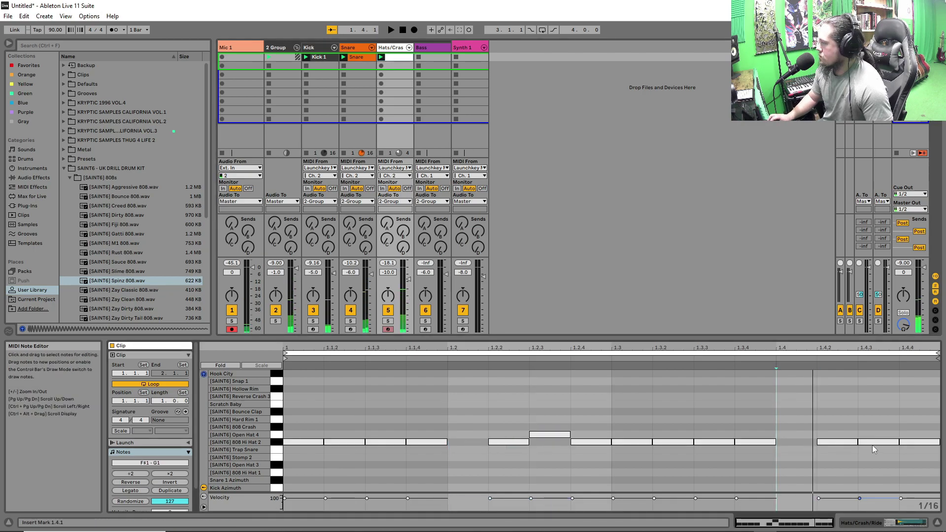
pyautogui.moveTo(873, 442)
pyautogui.mouseDown()
pyautogui.moveTo(873, 430)
pyautogui.moveTo(876, 436)
pyautogui.mouseUp()
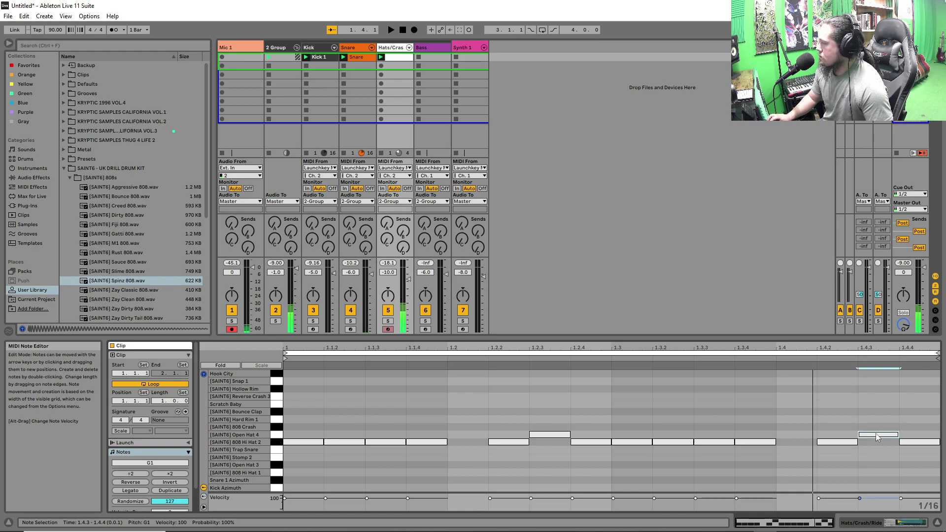
pyautogui.press('space')
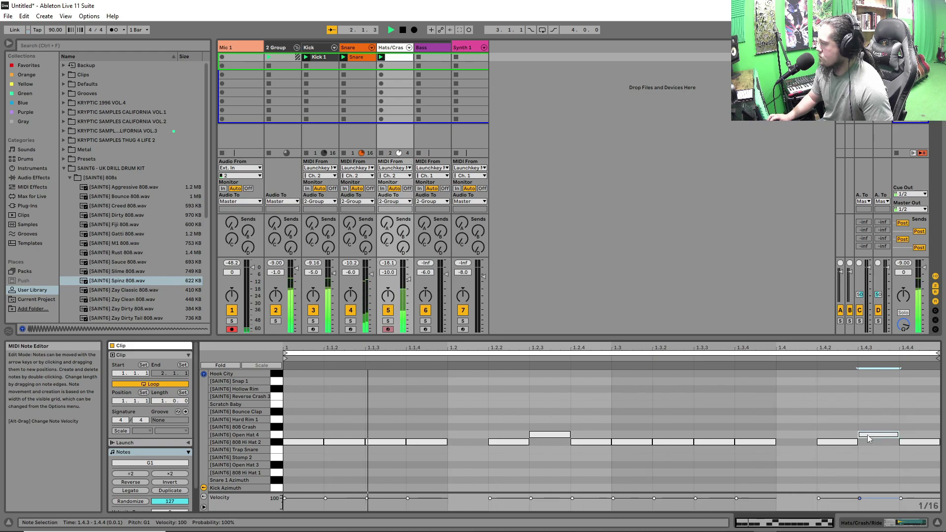
pyautogui.press('space')
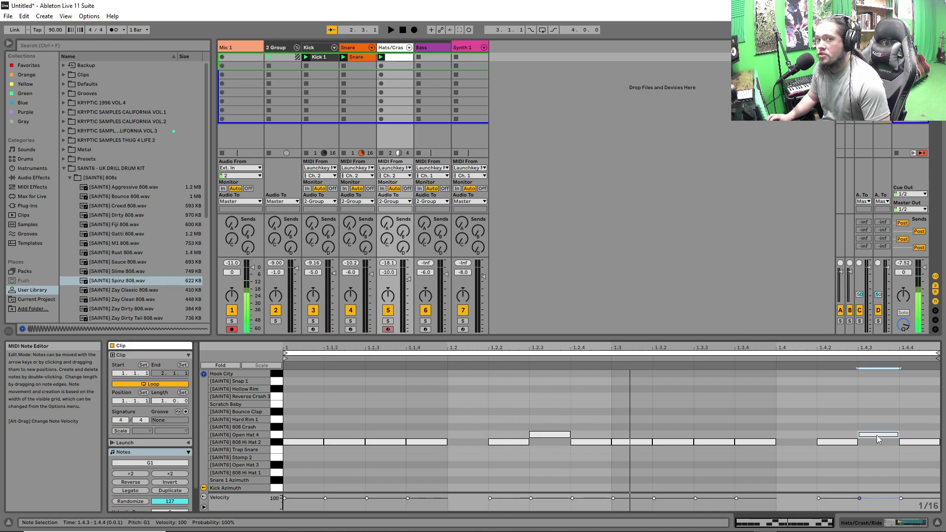
# - Try the 1.4.3 open hat note on 808 Crash, audition it, and return it to Open Hat 4
pyautogui.click(877, 435)
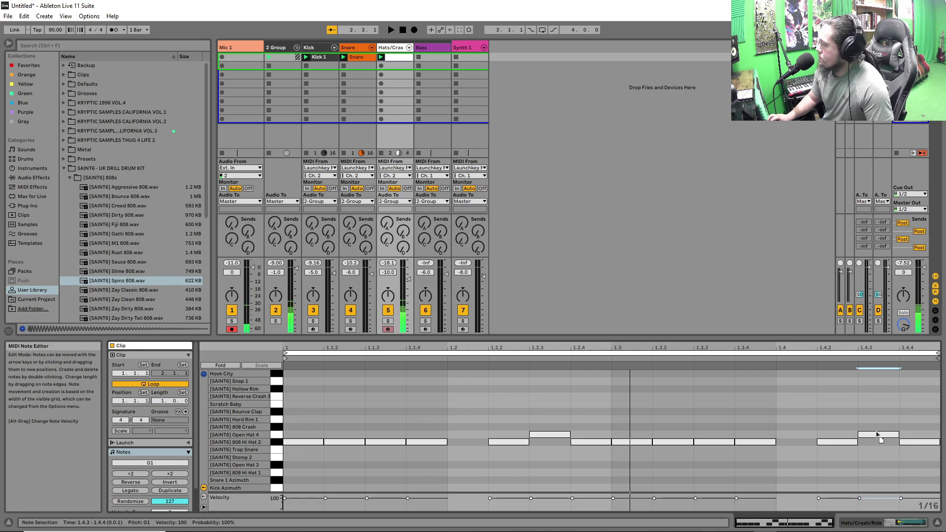
pyautogui.press('Up')
pyautogui.press('space')
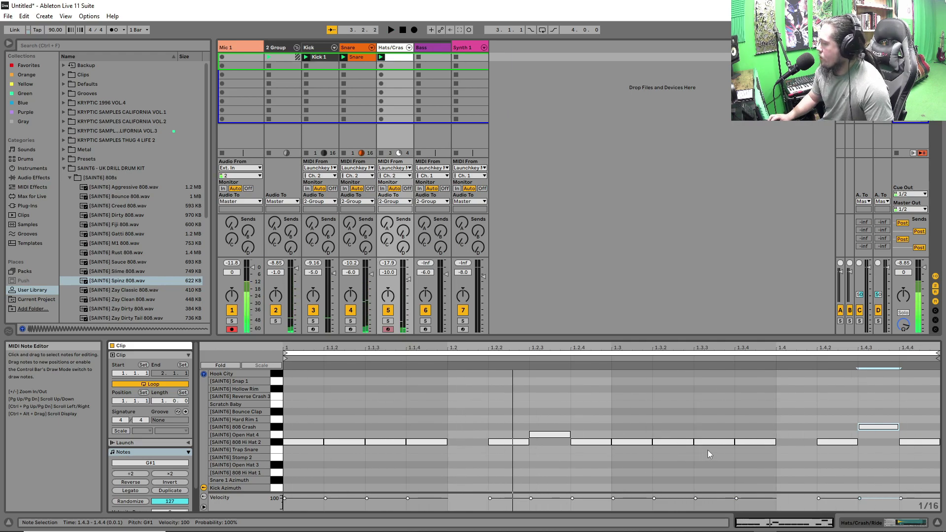
pyautogui.moveTo(878, 428); pyautogui.dragTo(879, 436)
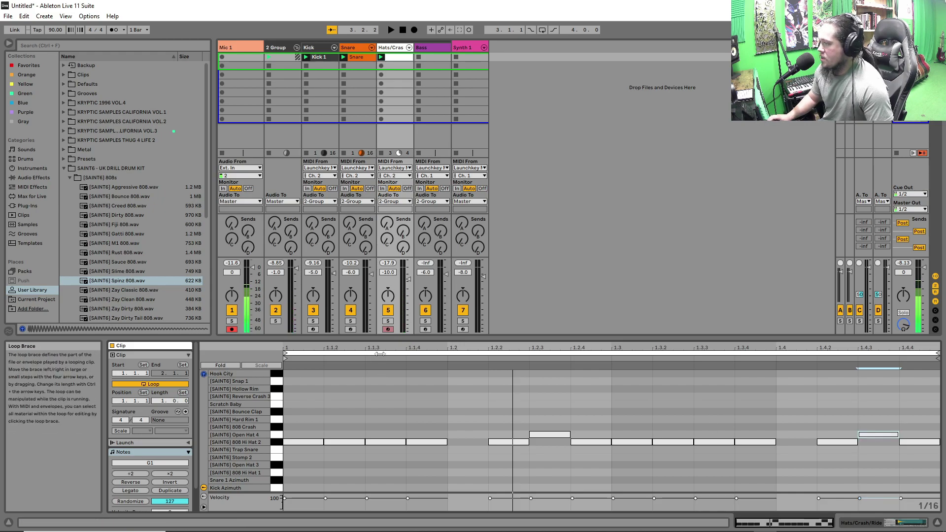
# - Duplicate the hi-hat clip's loop twice to make it four bars long and play it with the kick and snare
pyautogui.hotkey('ctrl', 'd')
pyautogui.hotkey('ctrl', 'd')
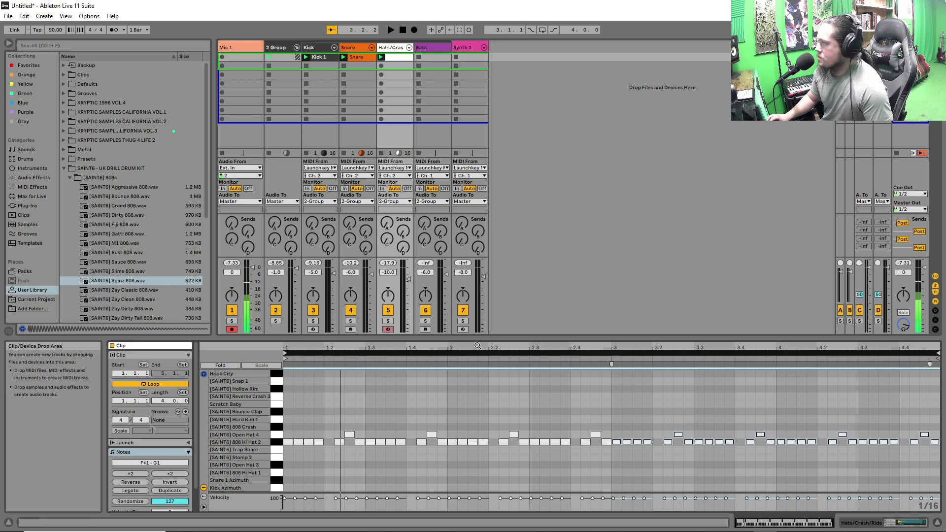
pyautogui.press('space')
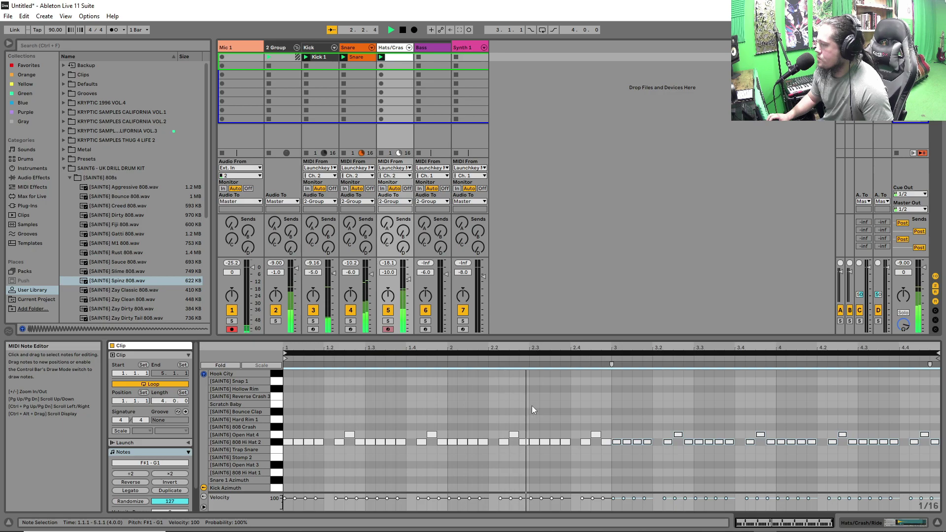
pyautogui.press('space')
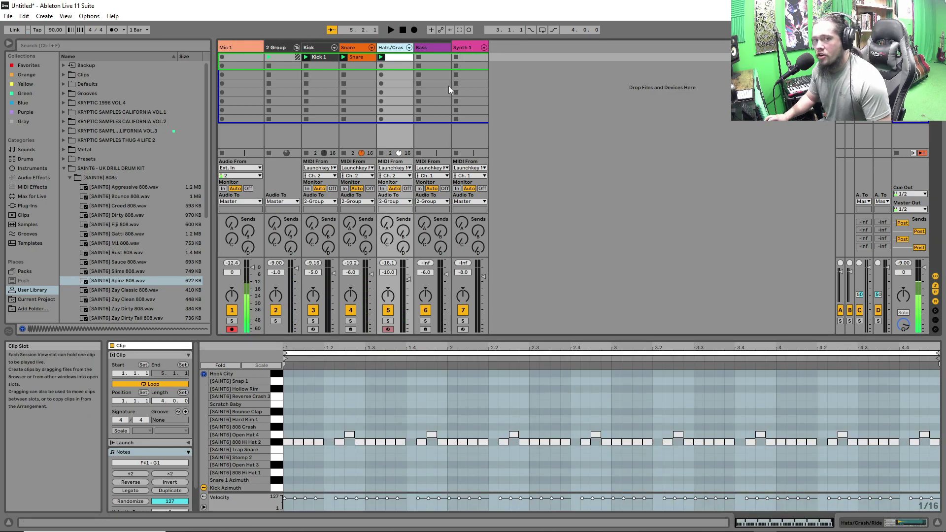
# - Record a bass clip into the Bass track's first slot over the beat, open it, and trim its loop to one bar
pyautogui.click(418, 57)
pyautogui.click(419, 57)
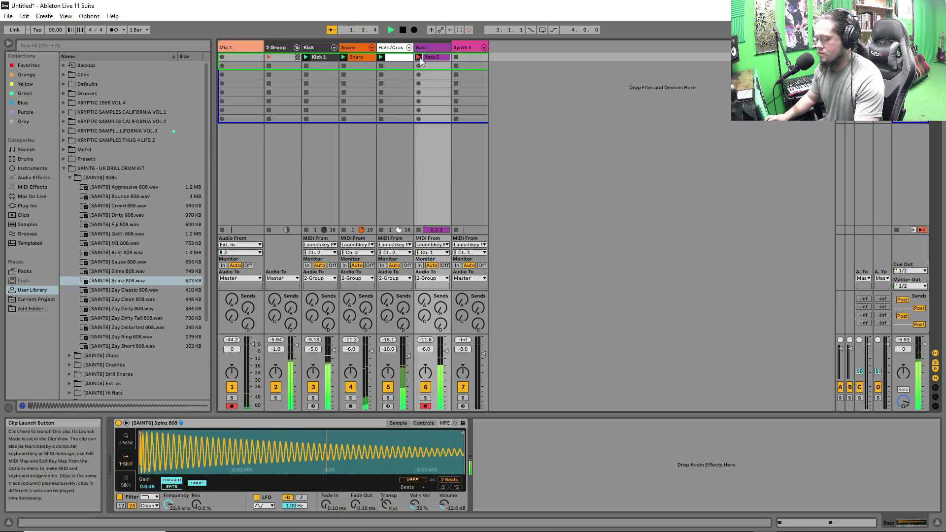
pyautogui.click(419, 57)
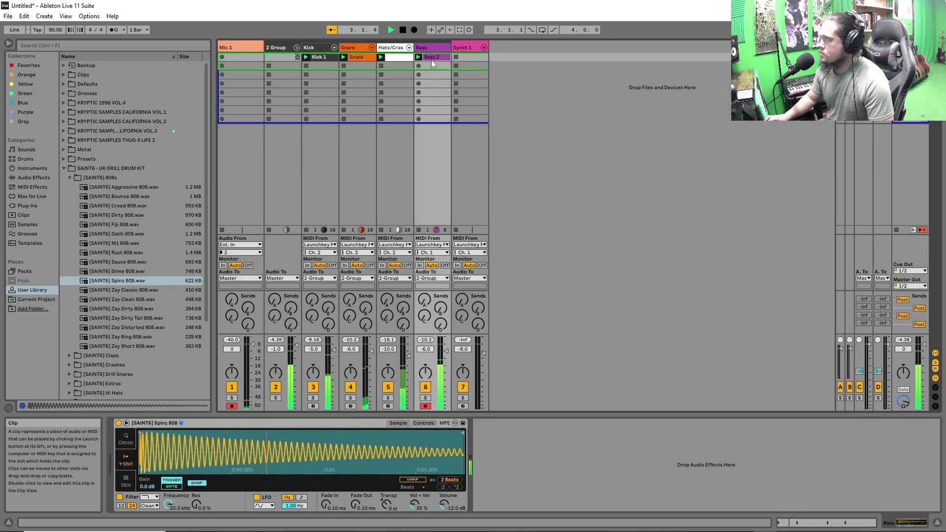
pyautogui.click(432, 62)
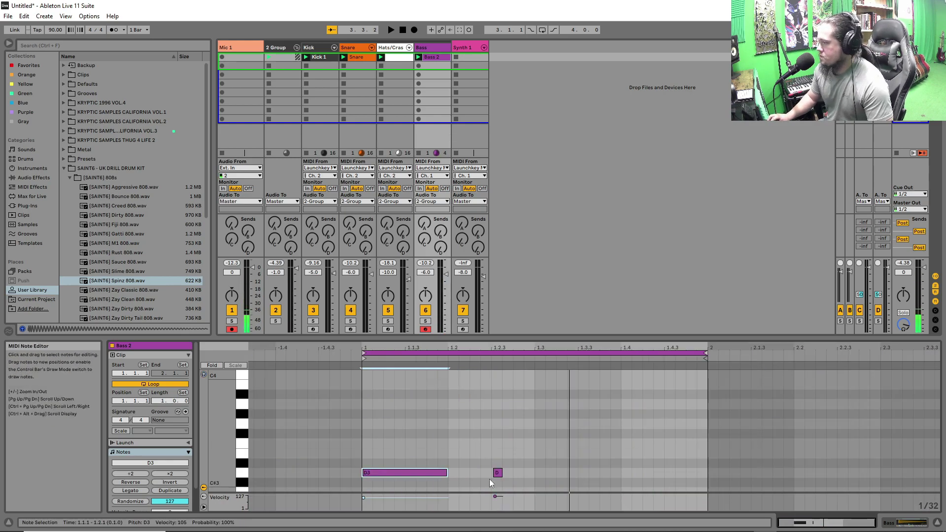
# - Extend the second D3 bass note to 1.4.1 and audition the one-bar bass loop with the drums
pyautogui.press('space')
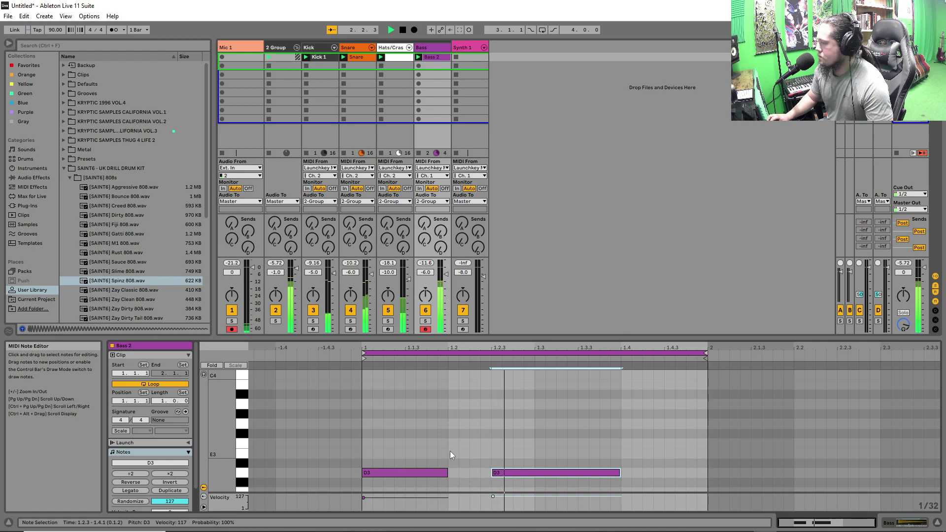
pyautogui.press('space')
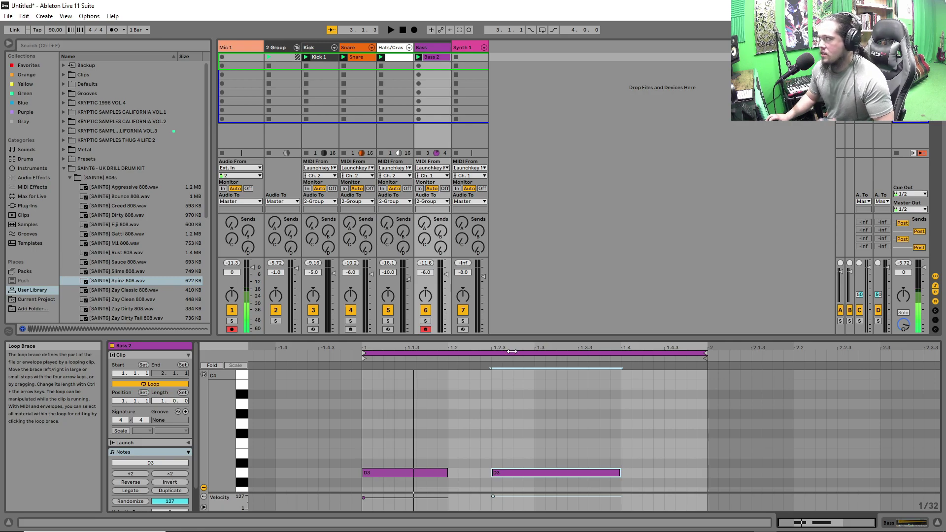
pyautogui.click(437, 57)
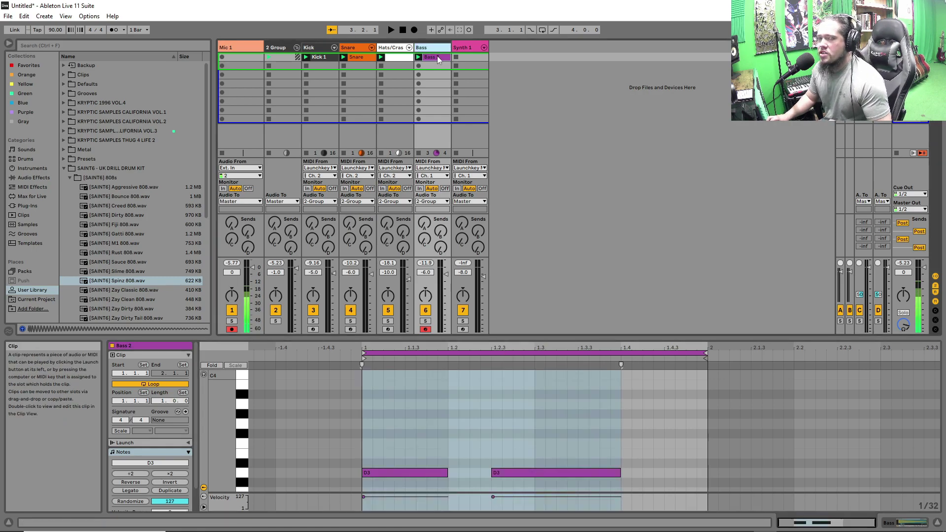
# - Duplicate the kick clip's loop to eight bars and move the kick notes of bars 5 to 8 onto Stomp 2
pyautogui.click(319, 57)
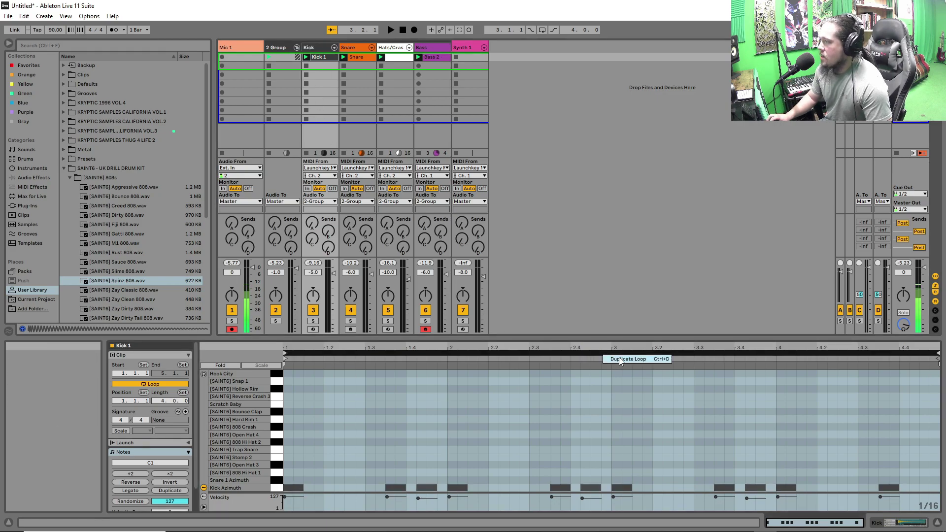
pyautogui.click(619, 361)
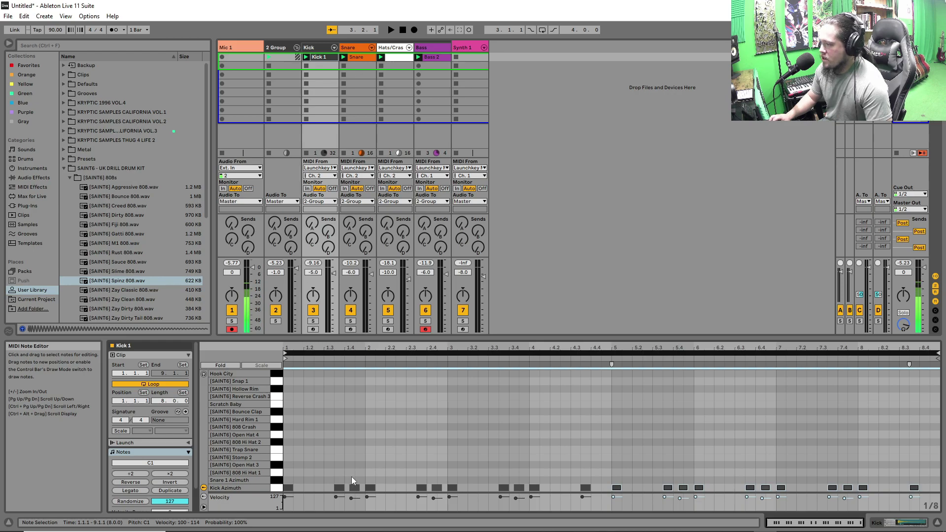
pyautogui.moveTo(611, 471)
pyautogui.mouseDown()
pyautogui.moveTo(734, 490)
pyautogui.moveTo(931, 491)
pyautogui.mouseUp()
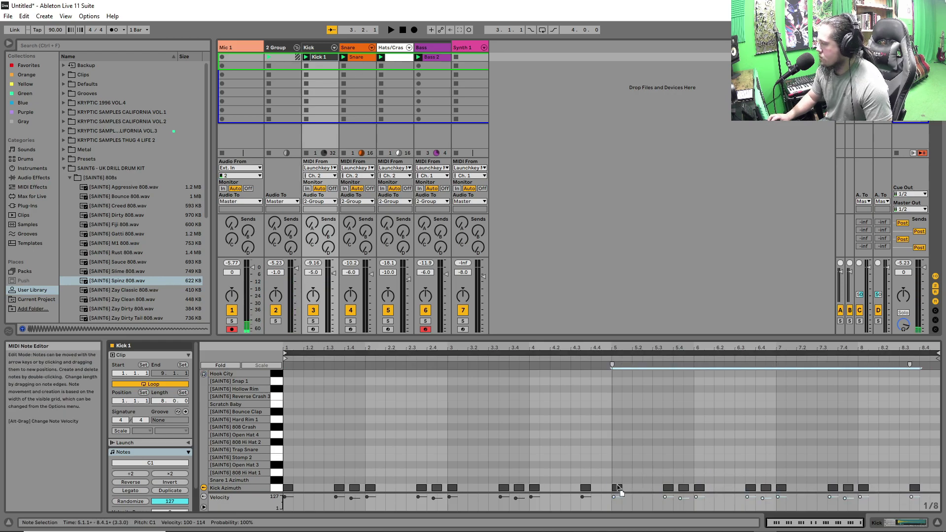
pyautogui.moveTo(617, 490); pyautogui.dragTo(617, 460)
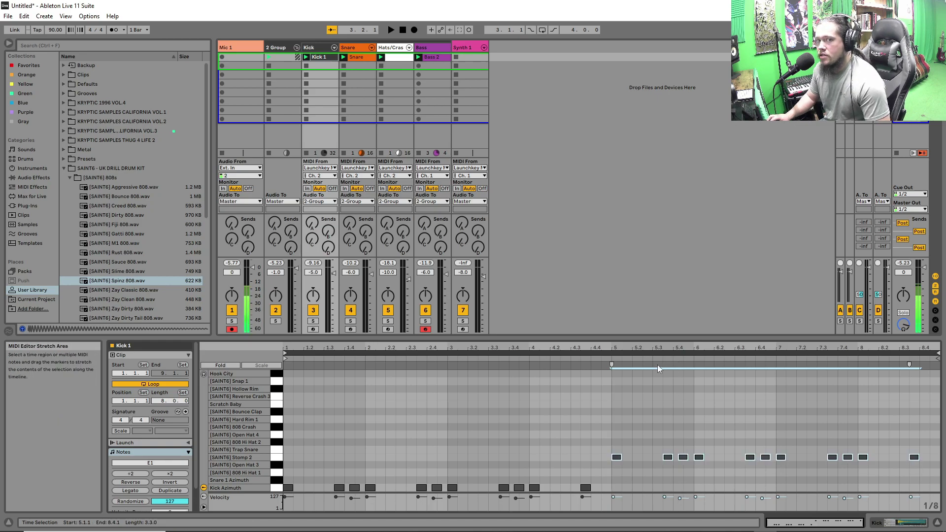
# - Audition the stomp section and draw extra Stomp 2 notes at 5.2.3, 6.2.3, 7.2.3 and 8.2.3
pyautogui.press('space')
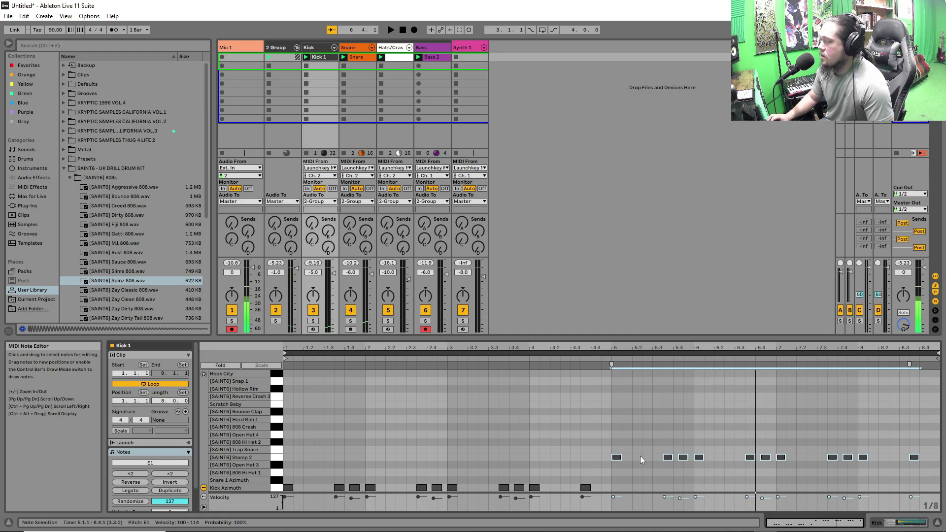
pyautogui.press('b')
pyautogui.click(647, 457)
pyautogui.click(729, 457)
pyautogui.click(811, 458)
pyautogui.click(894, 457)
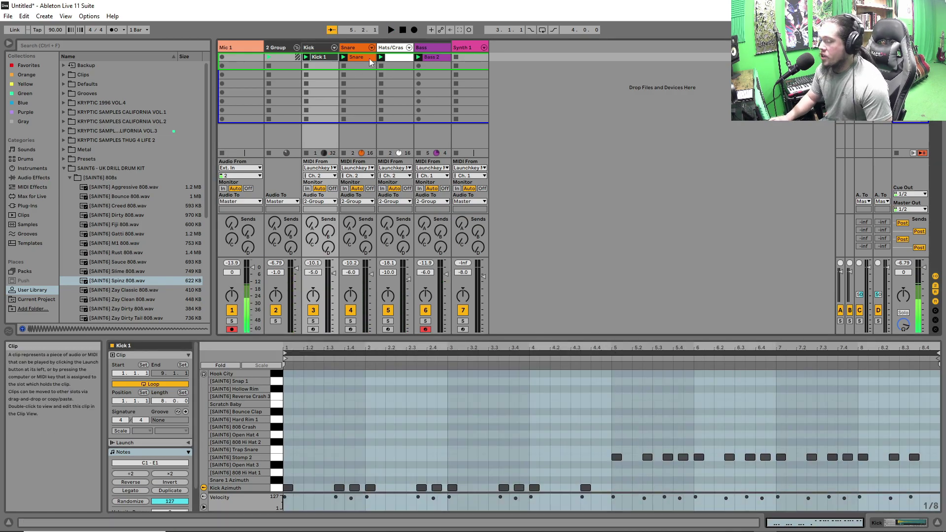
# - Duplicate the snare clip's loop to eight bars, move the notes from 1.2.1 to 3.4.1 onto Snap 1, and audition the beat
pyautogui.click(371, 62)
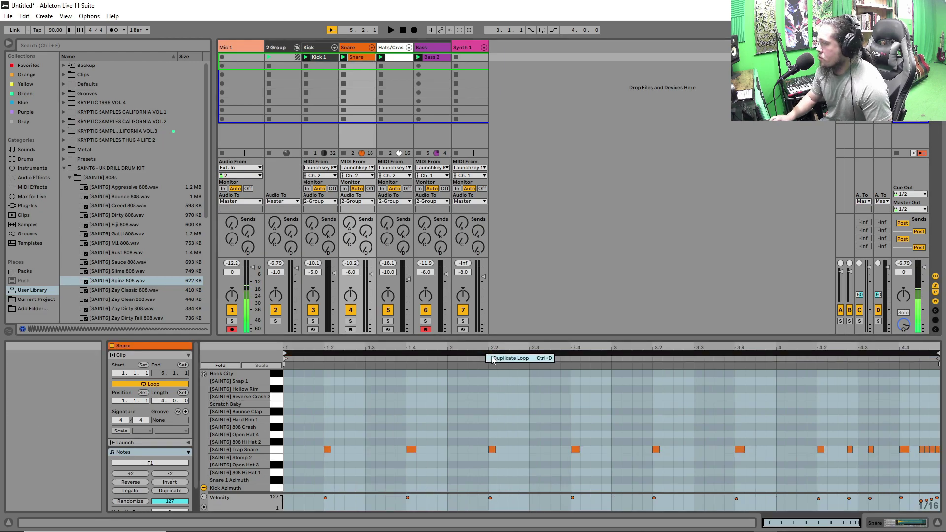
pyautogui.moveTo(519, 435); pyautogui.dragTo(310, 385)
pyautogui.press('z')
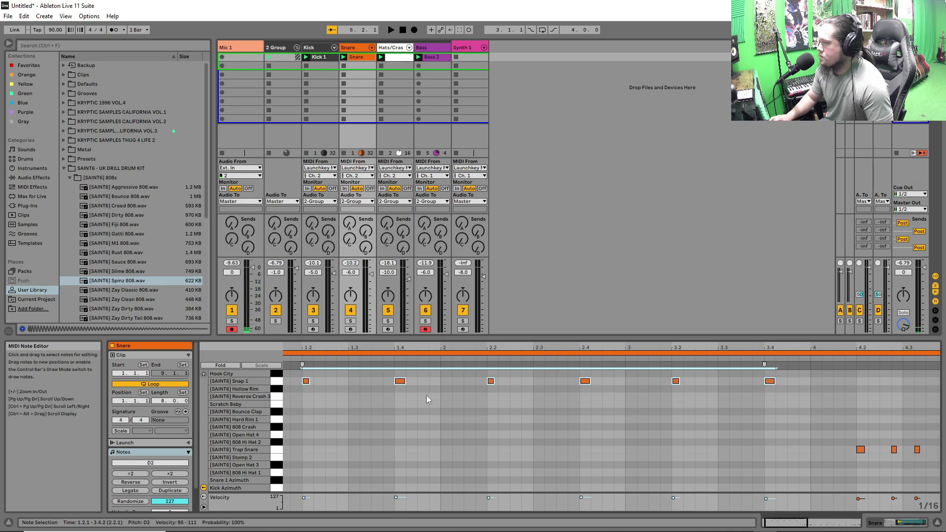
pyautogui.press('x')
pyautogui.press('space')
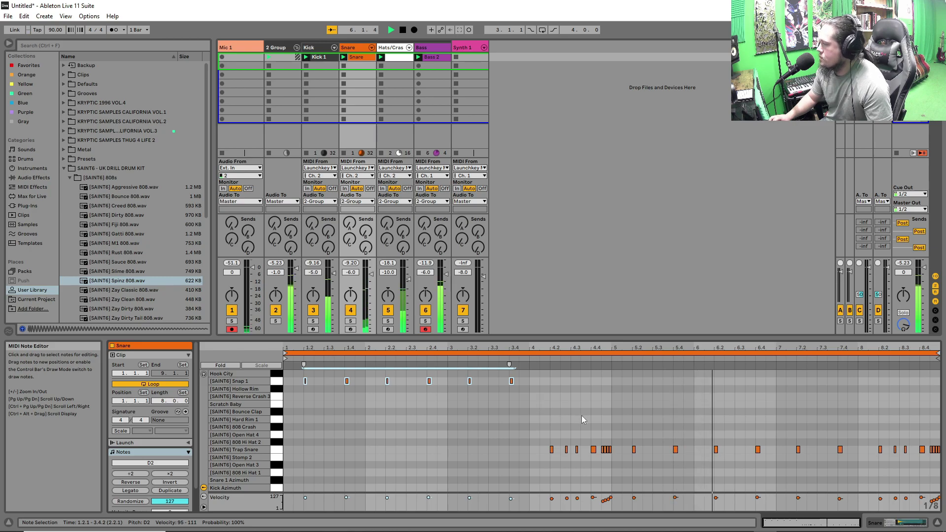
pyautogui.press('space')
pyautogui.click(488, 416)
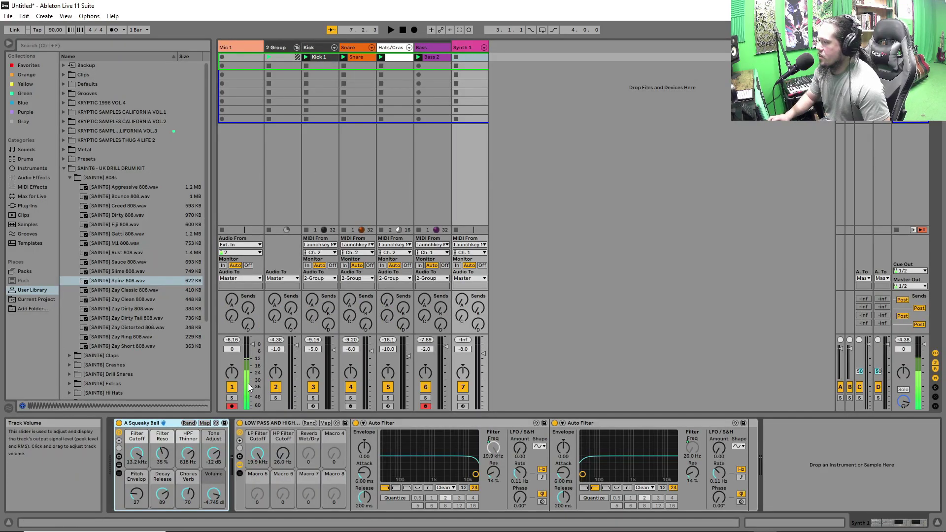
# - Arm the Synth 1 track, turn its Send A fully up, and lower its volume to -11.5 dB
pyautogui.click(463, 406)
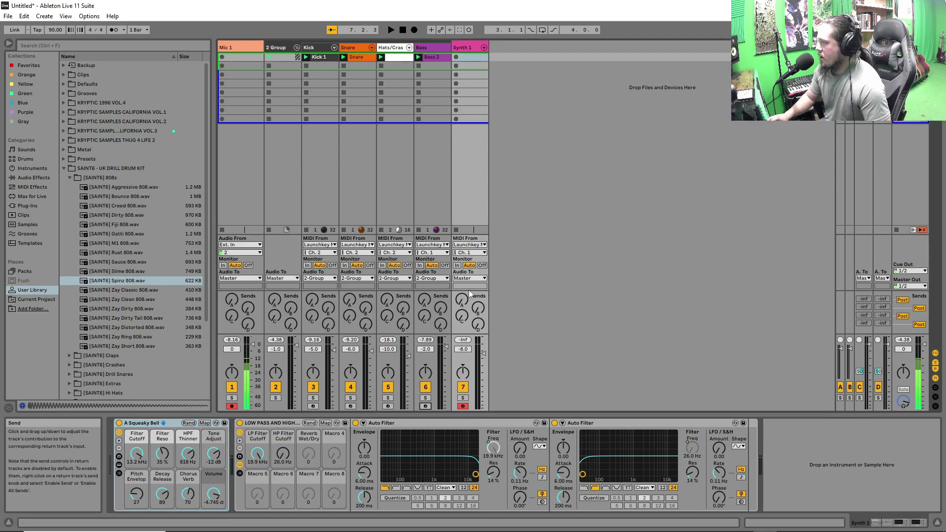
pyautogui.moveTo(462, 299); pyautogui.dragTo(462, 242)
pyautogui.moveTo(507, 375); pyautogui.dragTo(507, 383)
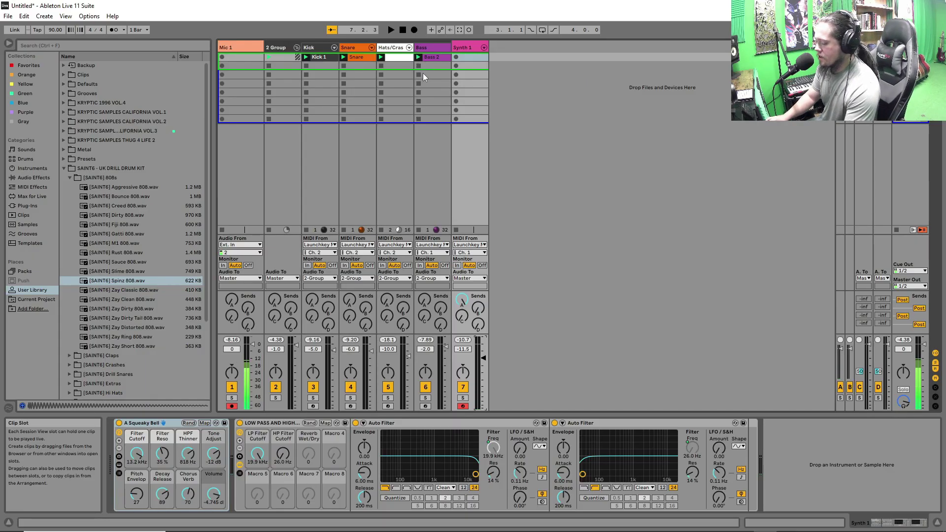
# - Record a synth melody into the Synth 1 track's first slot, open the clip, and stop playback
pyautogui.click(456, 57)
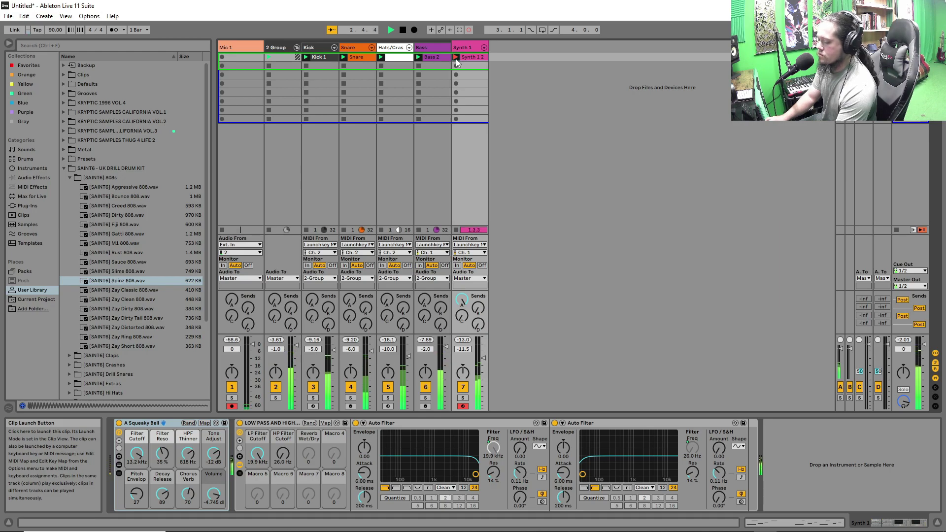
pyautogui.click(456, 58)
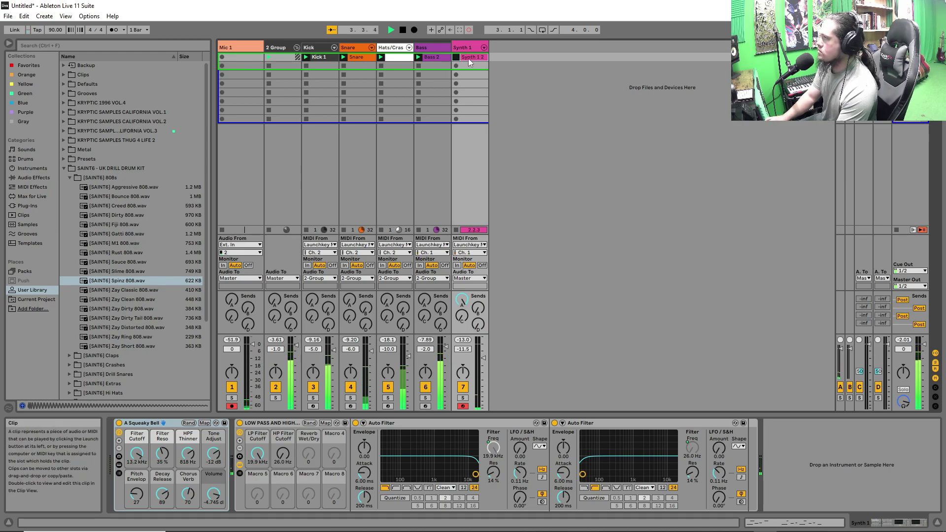
pyautogui.doubleClick(468, 58)
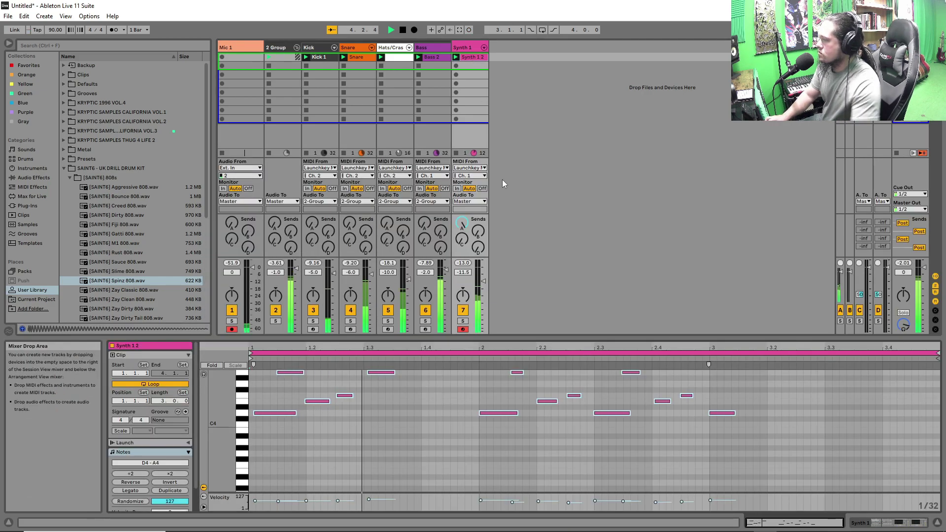
pyautogui.press('space')
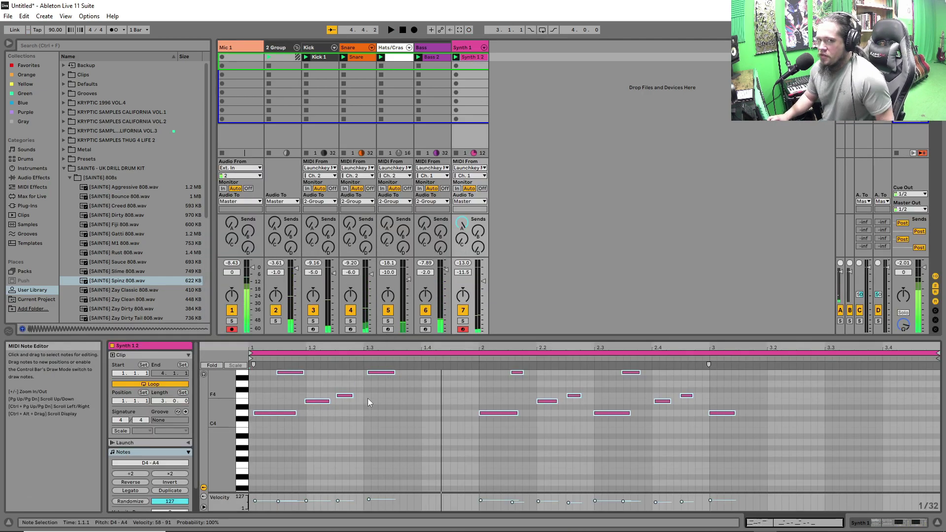
# - Delete the synth notes before bar 2, start the loop at 2.1.1, and set 1.1.1 at that point
pyautogui.moveTo(403, 474)
pyautogui.mouseDown()
pyautogui.moveTo(266, 346)
pyautogui.moveTo(253, 355)
pyautogui.moveTo(477, 358)
pyautogui.mouseUp()
pyautogui.press('Delete')
pyautogui.click(482, 395)
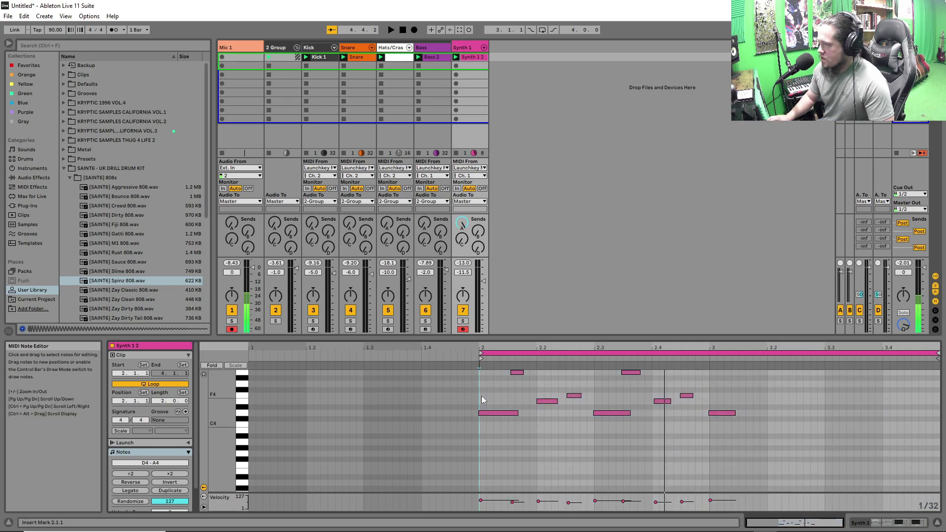
pyautogui.rightClick(481, 400)
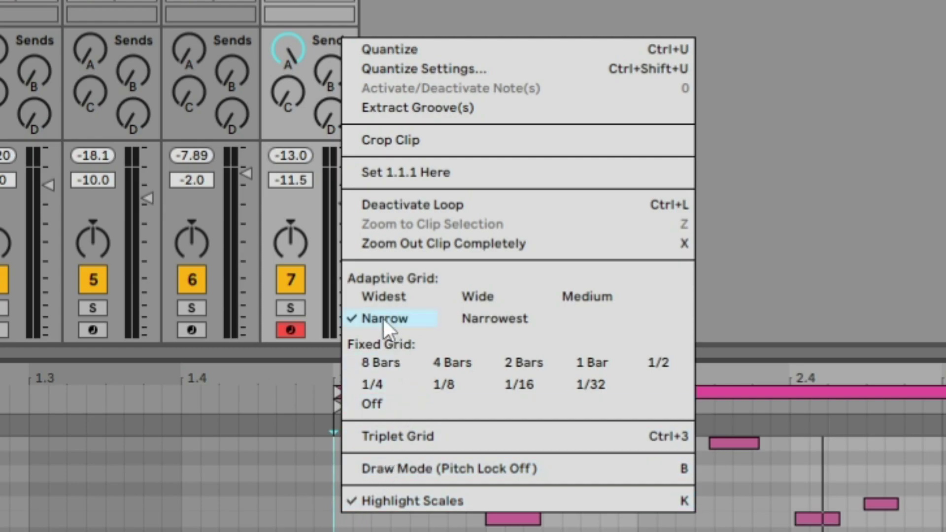
pyautogui.click(390, 171)
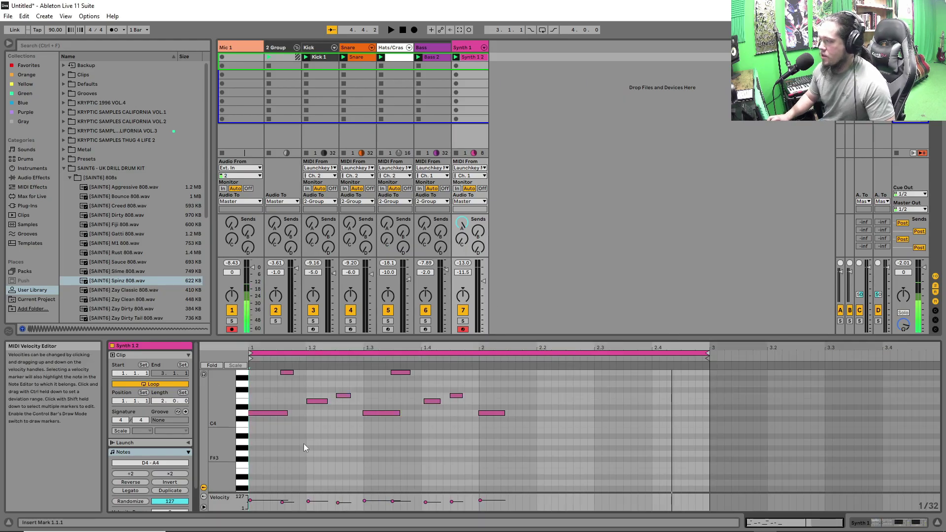
# - Move the first D4 synth note to start exactly at 1.1.1 and audition the clip
pyautogui.press('space')
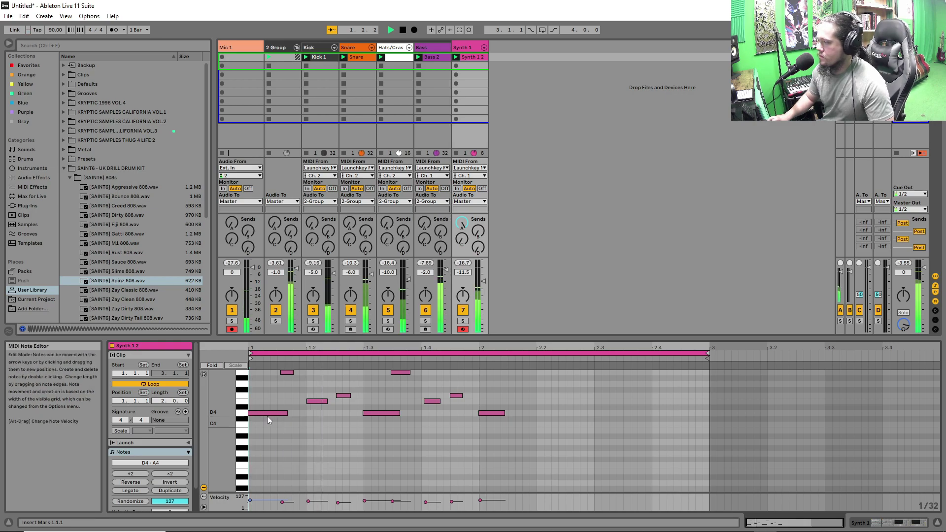
pyautogui.click(259, 413)
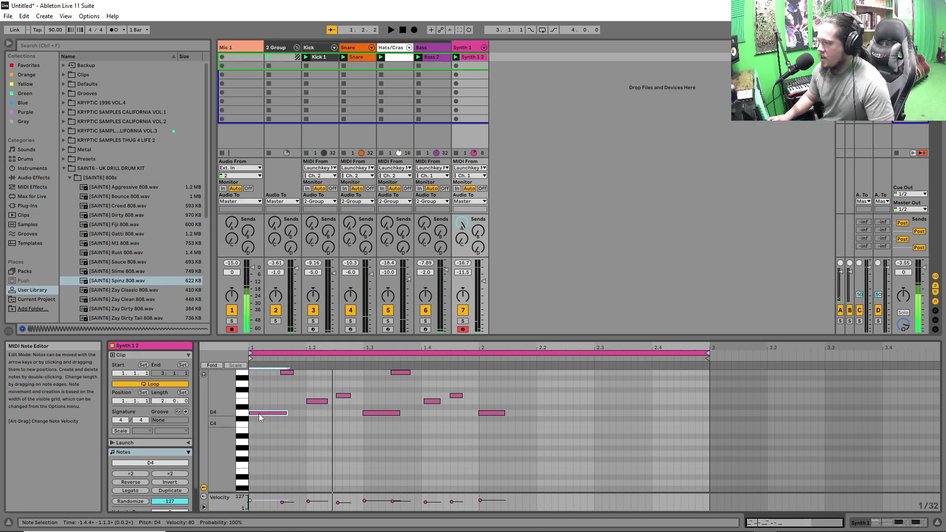
pyautogui.moveTo(260, 417); pyautogui.dragTo(268, 416)
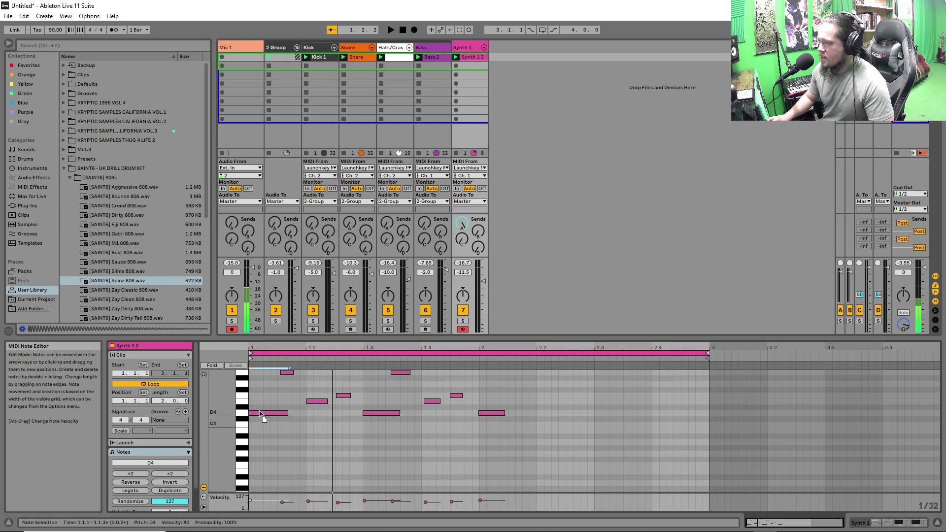
pyautogui.press('space')
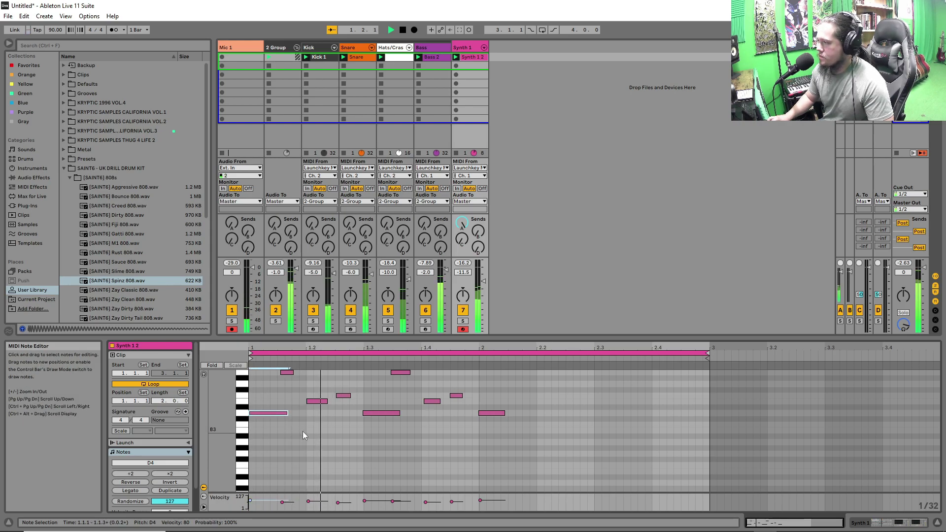
pyautogui.press('space')
# - Delete the D4 synth note at 2.1.1 and shorten the clip's loop to one bar
pyautogui.click(500, 413)
pyautogui.press('Delete')
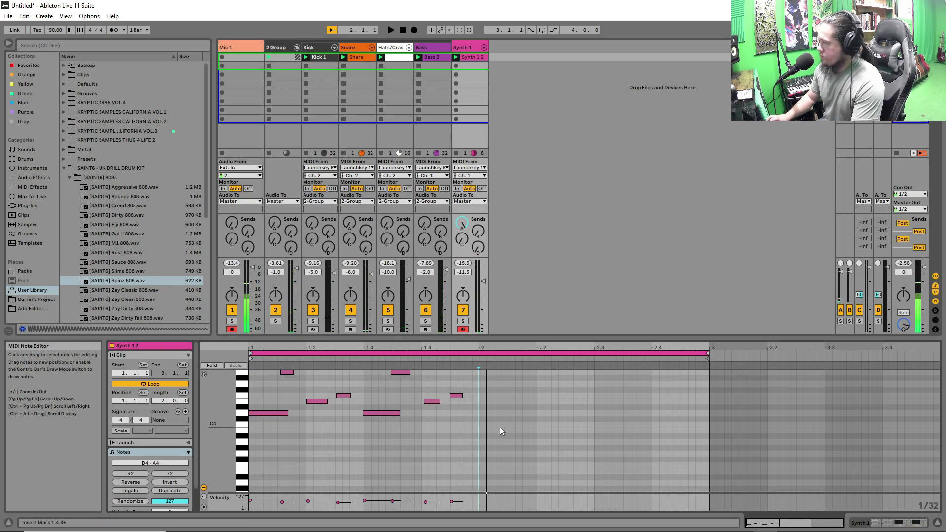
pyautogui.moveTo(710, 354); pyautogui.dragTo(479, 355)
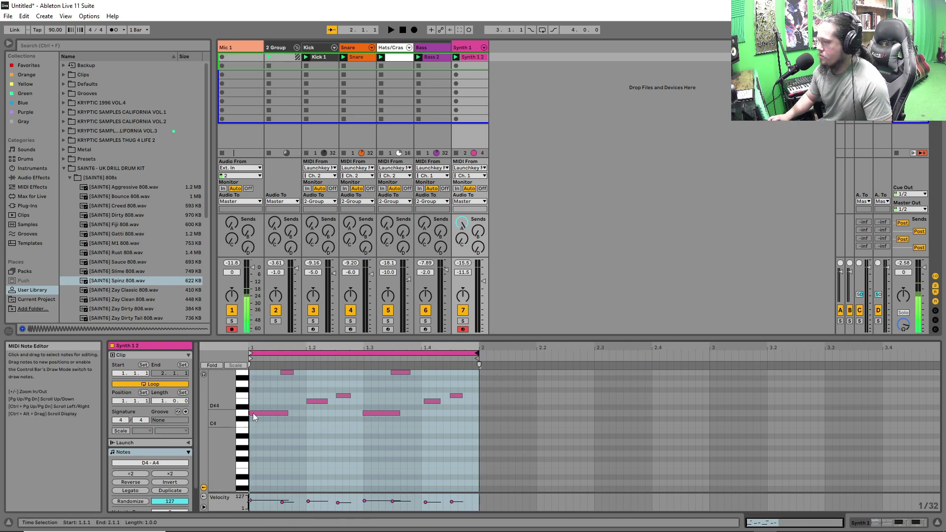
# - Shorten the D4 and first A4 synth notes, and extend the F4 notes to 1.3.1 and 2.1.1 and the second E4 to 1.4.3
pyautogui.moveTo(287, 413); pyautogui.dragTo(278, 413)
pyautogui.moveTo(287, 373); pyautogui.dragTo(284, 373)
pyautogui.moveTo(350, 395); pyautogui.dragTo(364, 395)
pyautogui.moveTo(399, 413); pyautogui.dragTo(393, 413)
pyautogui.moveTo(432, 401); pyautogui.dragTo(478, 396)
pyautogui.moveTo(440, 402); pyautogui.dragTo(450, 402)
# - Lower the Synth 1 volume to -14.5 dB and duplicate the synth clip's loop three times to make it eight bars long
pyautogui.moveTo(483, 281); pyautogui.dragTo(483, 285)
pyautogui.hotkey('ctrl', 'd')
pyautogui.hotkey('ctrl', 'd')
pyautogui.hotkey('ctrl', 'd')
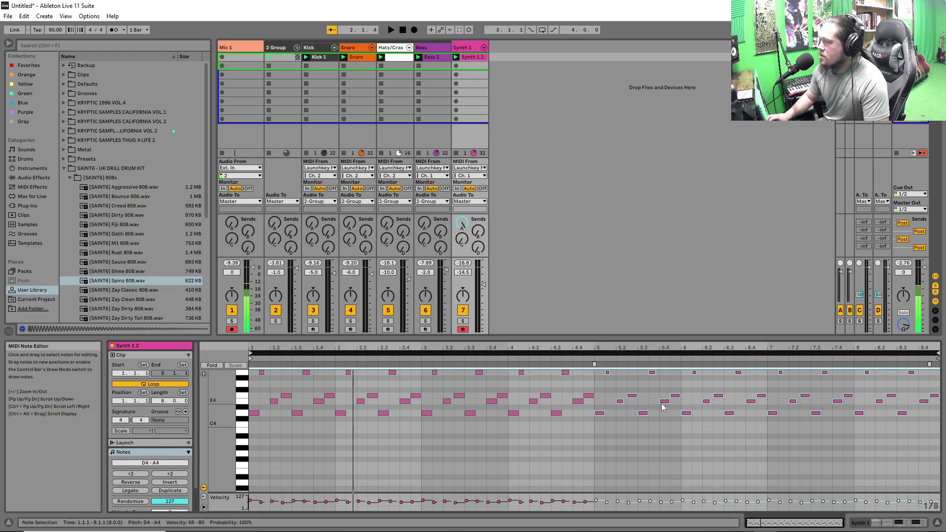
# - Delete the synth notes in bars 5 to 8 and duplicate the Synth 1 track
pyautogui.moveTo(601, 430); pyautogui.dragTo(937, 356)
pyautogui.press('Delete')
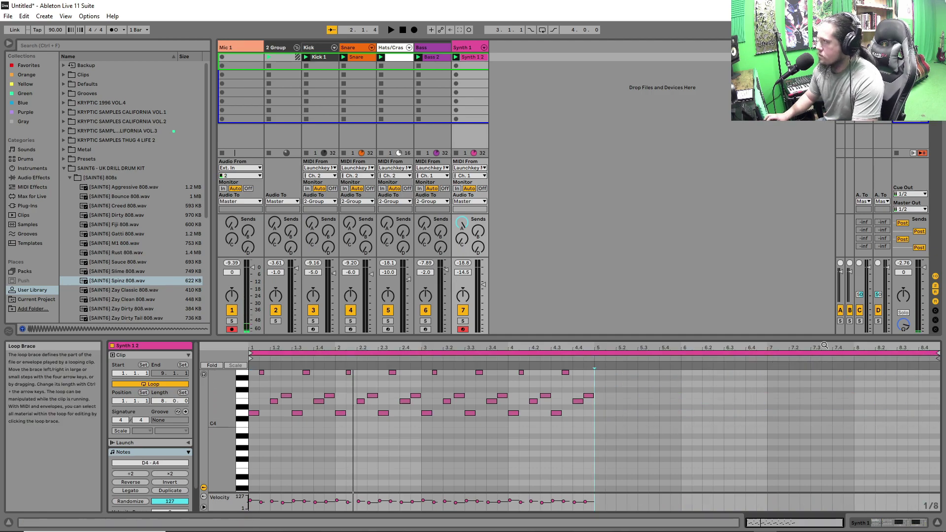
pyautogui.rightClick(468, 47)
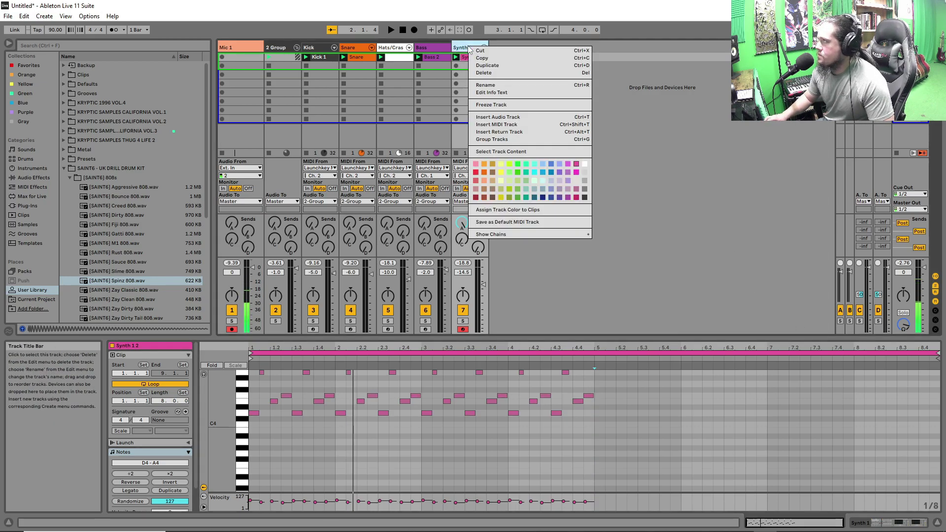
pyautogui.click(490, 67)
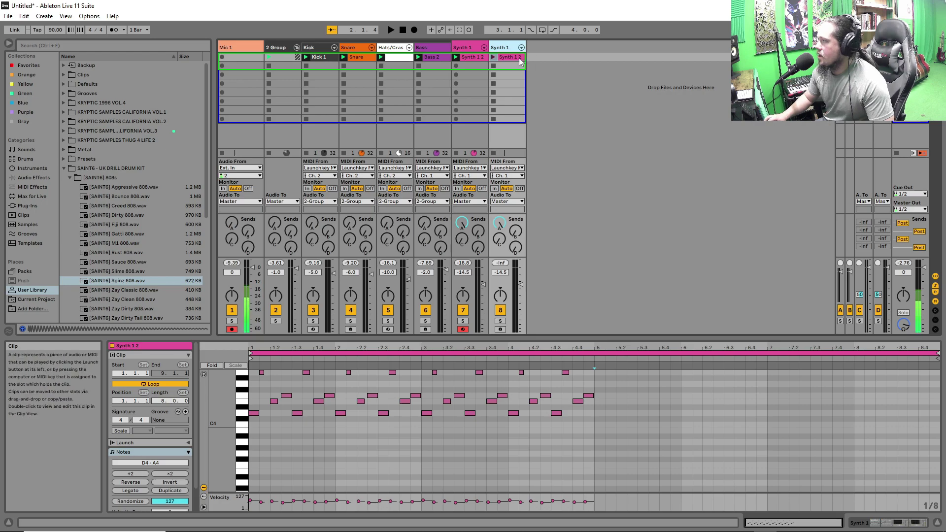
# - Move all notes in the duplicated Synth 1 clip from bars 1–4 to bars 5–8
pyautogui.click(589, 396)
pyautogui.moveTo(590, 465); pyautogui.dragTo(247, 366)
pyautogui.moveTo(256, 417); pyautogui.dragTo(606, 417)
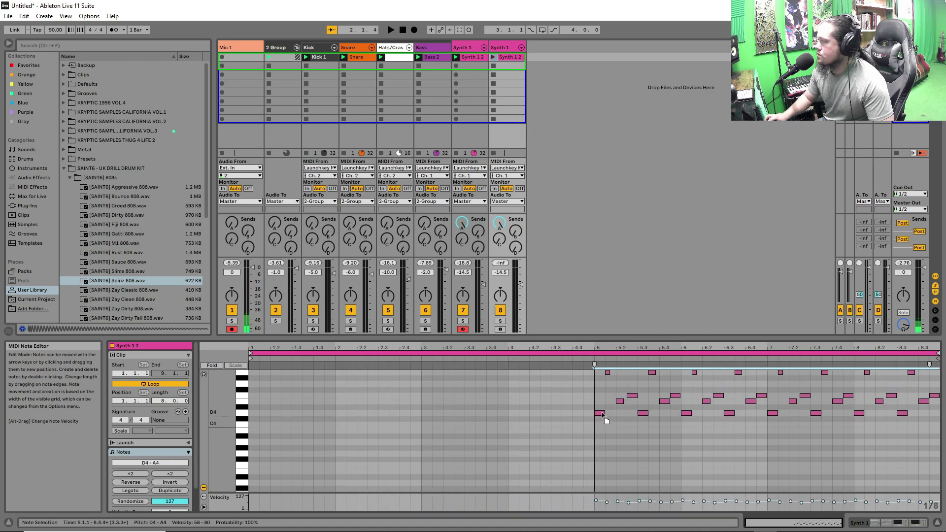
# - Replace the duplicated Synth 1 track's instrument with the Concrete Jungle Kalimba mallet preset and colour the track light purple
pyautogui.click(472, 46)
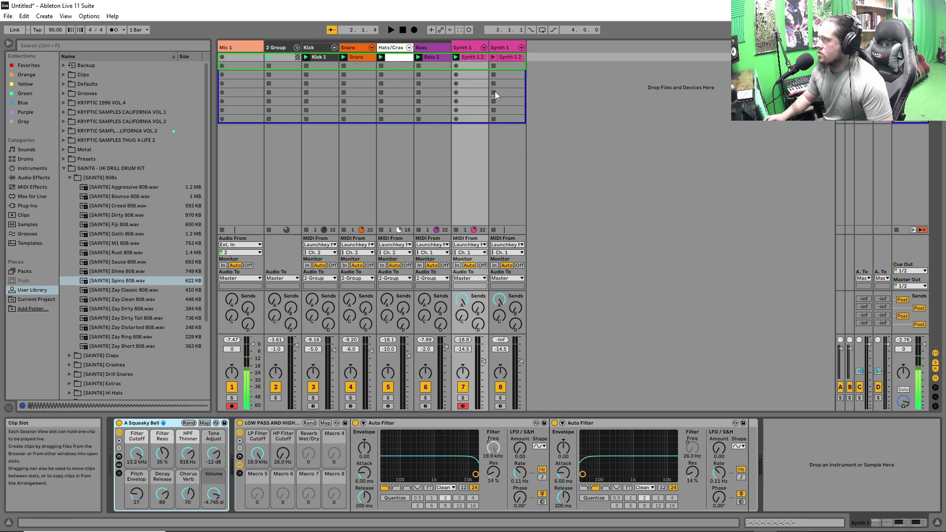
pyautogui.click(501, 49)
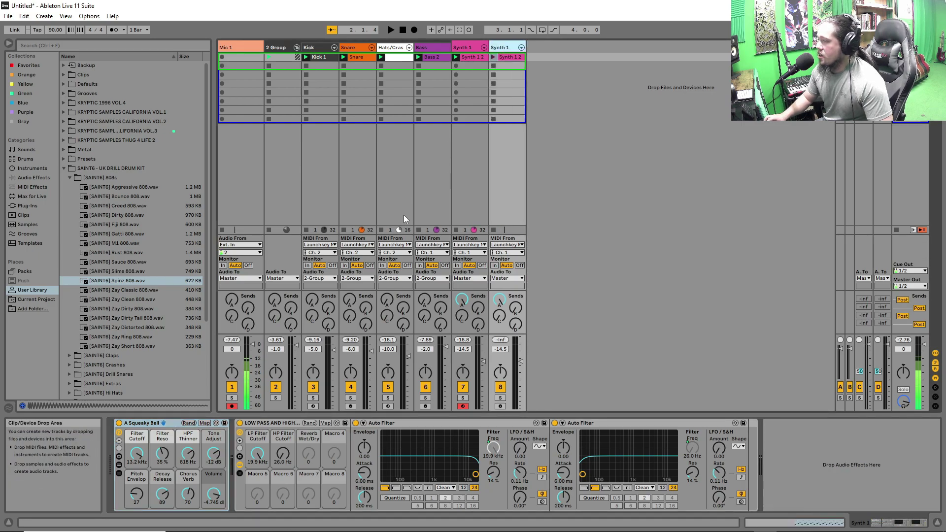
pyautogui.click(26, 150)
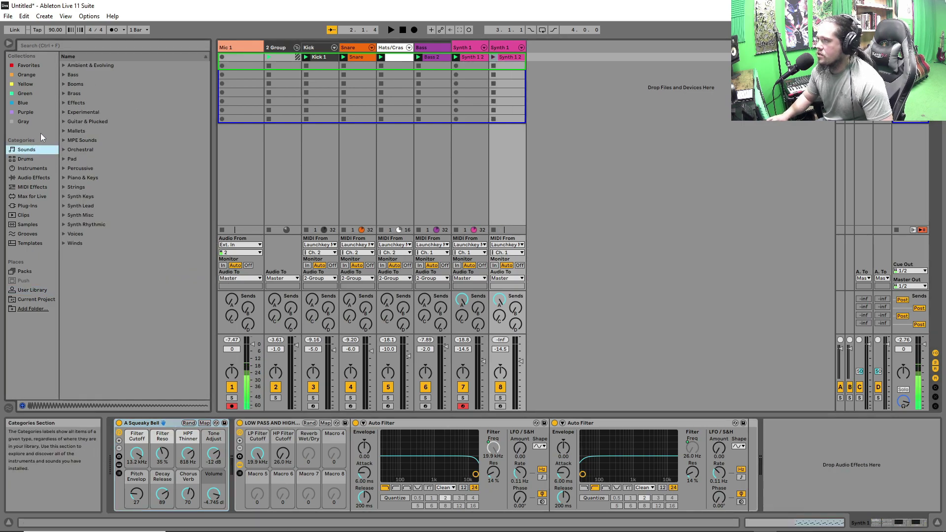
pyautogui.click(66, 131)
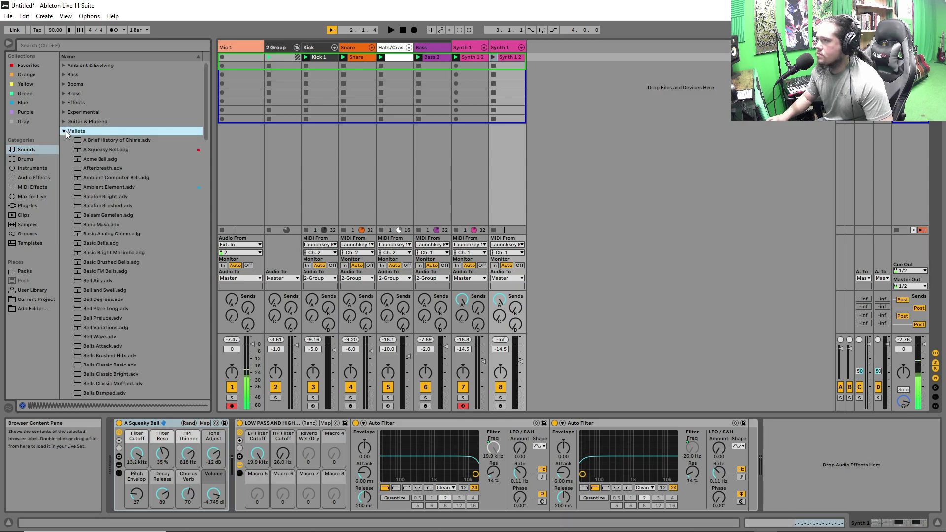
pyautogui.scroll(-5, 102, 264)
pyautogui.click(102, 263)
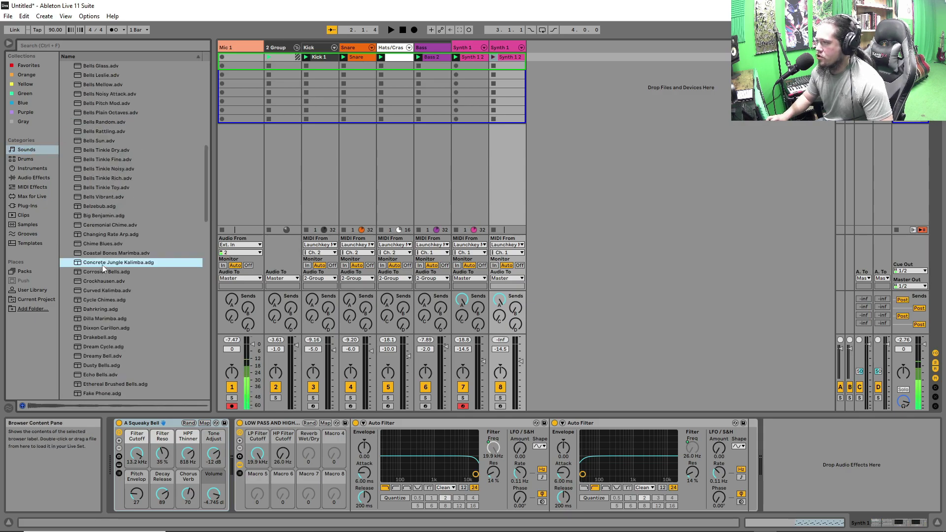
pyautogui.click(508, 48)
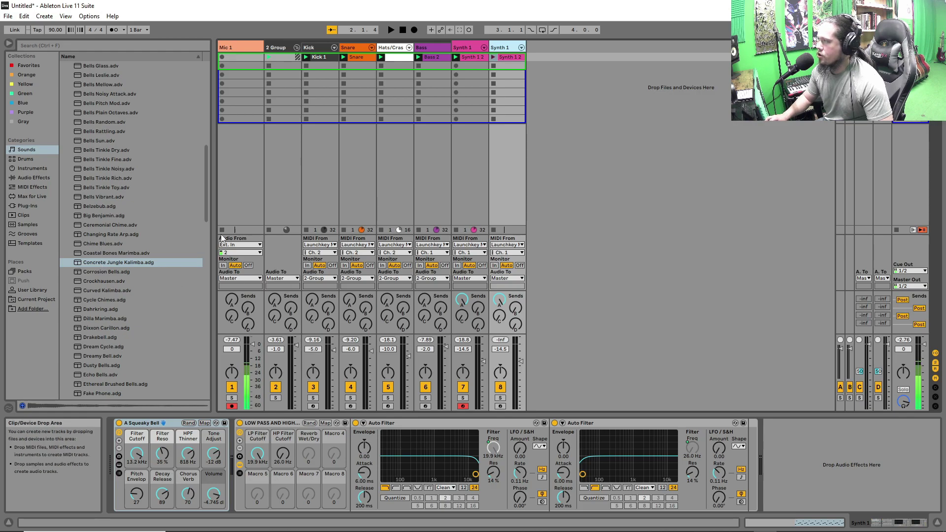
pyautogui.click(103, 262)
pyautogui.moveTo(112, 271); pyautogui.dragTo(148, 419)
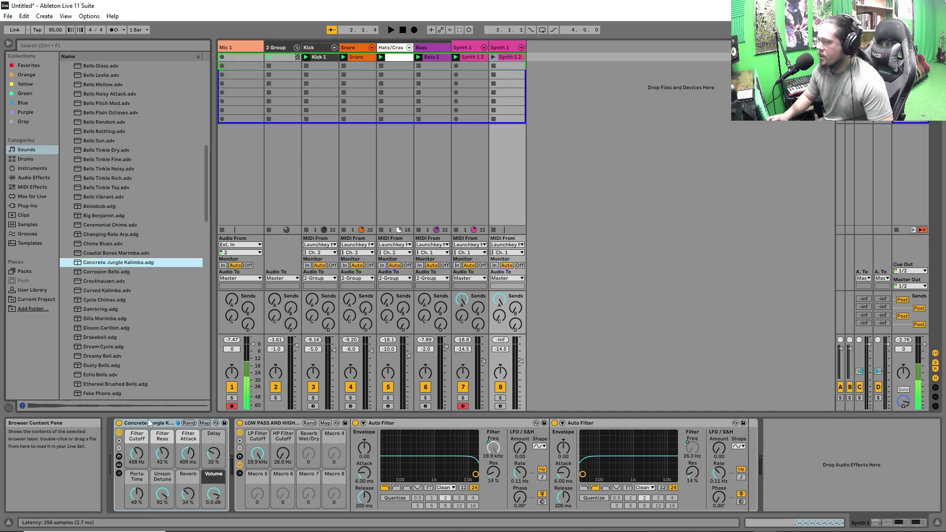
pyautogui.rightClick(500, 46)
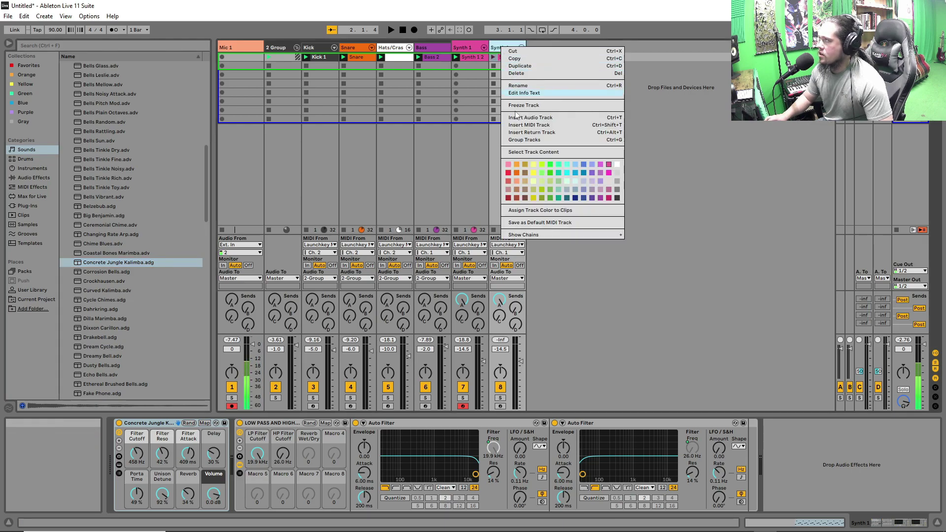
pyautogui.click(603, 164)
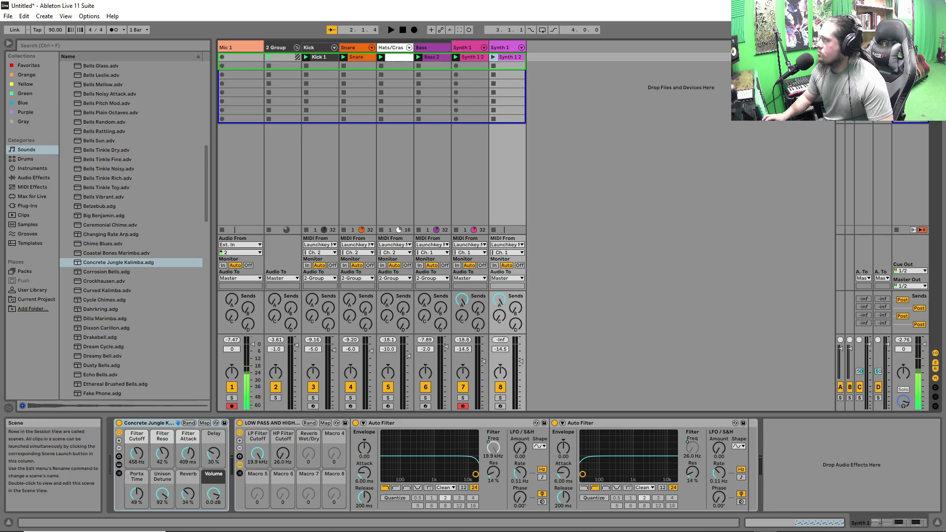
# - Play the beat, check both synth clips, and raise the kalimba track's volume to -2.6 dB
pyautogui.press('space')
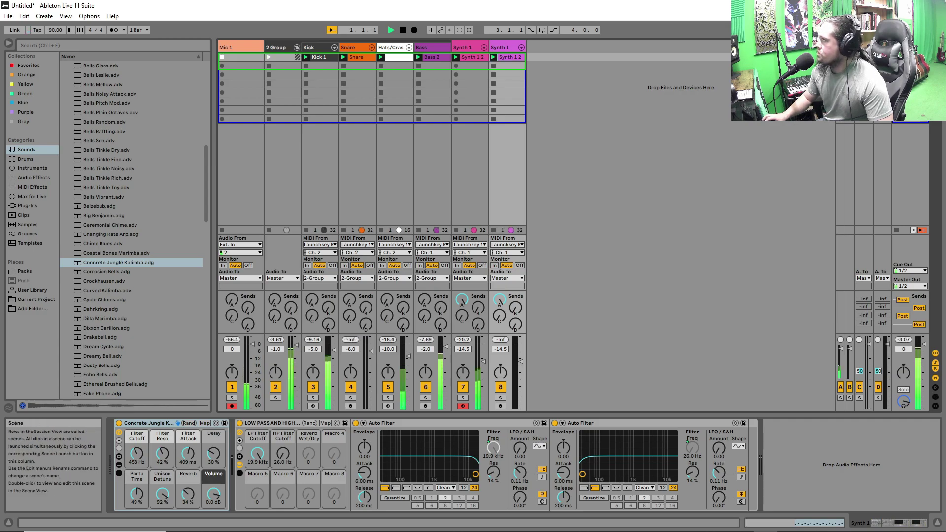
pyautogui.doubleClick(468, 58)
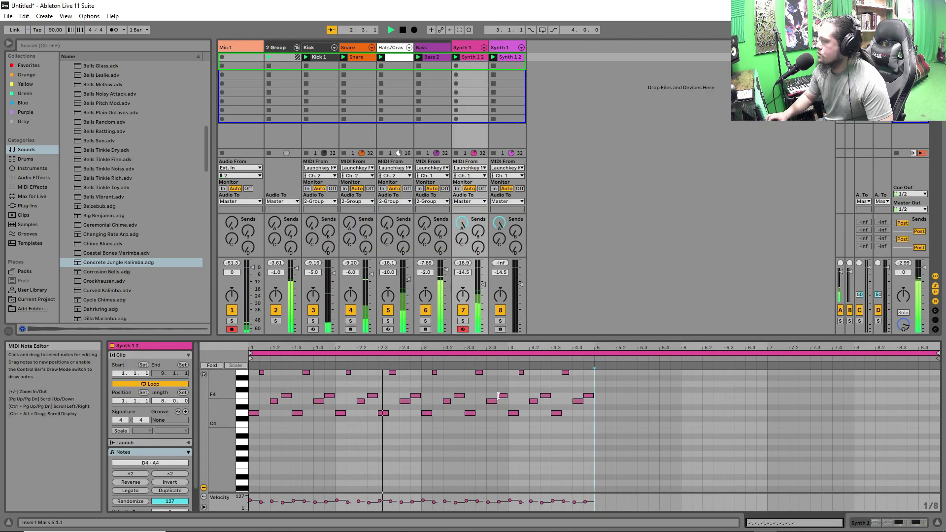
pyautogui.click(507, 58)
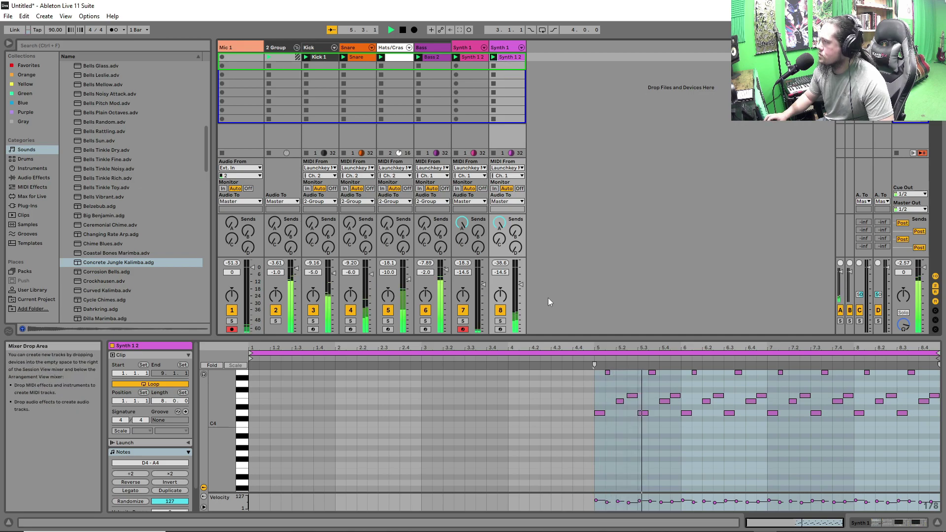
pyautogui.moveTo(521, 285); pyautogui.dragTo(521, 270)
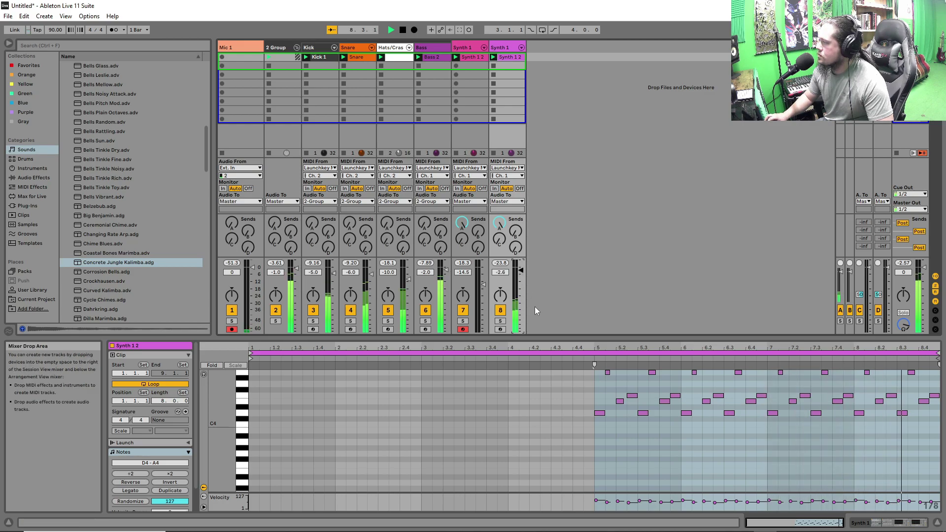
# - Swap the synth halves, moving the kalimba clip's notes to bars 1–4 and the original synth clip's notes to bars 5–8
pyautogui.click(600, 368)
pyautogui.moveTo(600, 419); pyautogui.dragTo(255, 417)
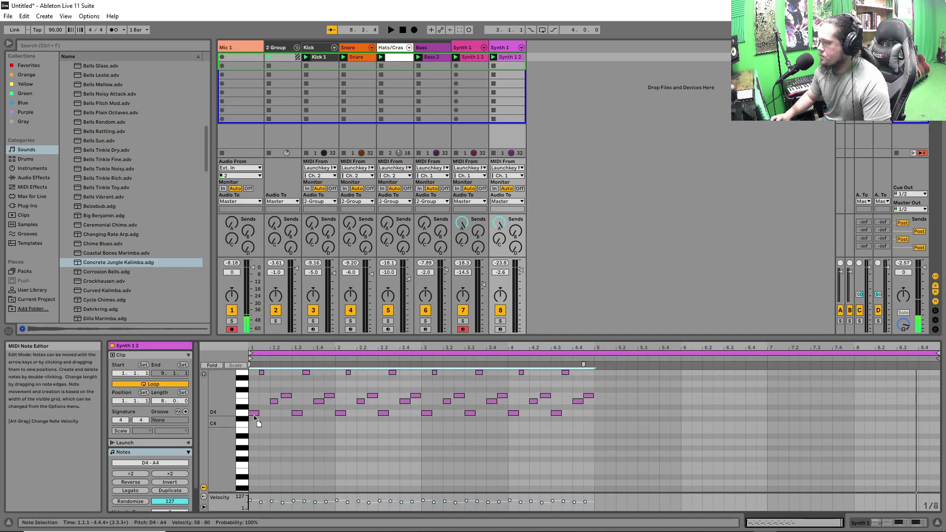
pyautogui.click(480, 60)
pyautogui.moveTo(608, 469); pyautogui.dragTo(221, 320)
pyautogui.moveTo(253, 415); pyautogui.dragTo(600, 417)
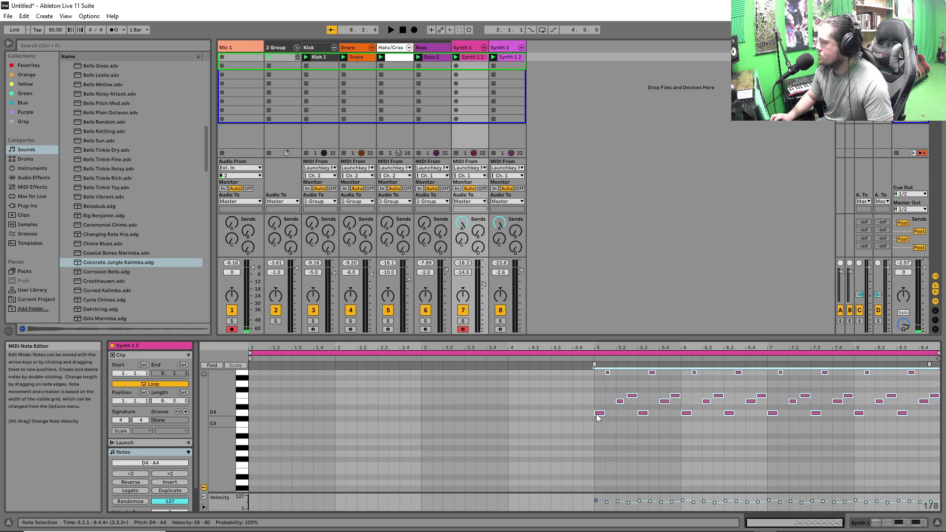
# - Play the beat and compare the original and kalimba synth clips in their swapped halves
pyautogui.press('space')
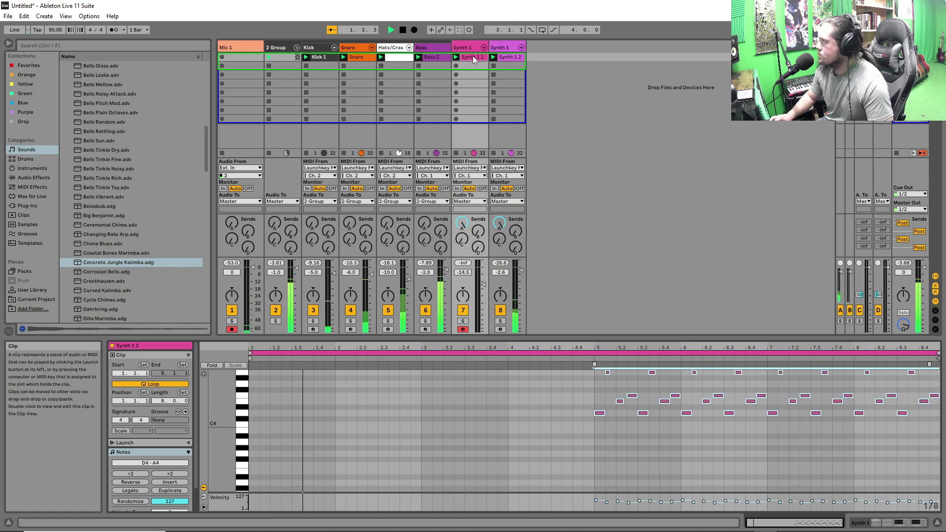
pyautogui.click(503, 59)
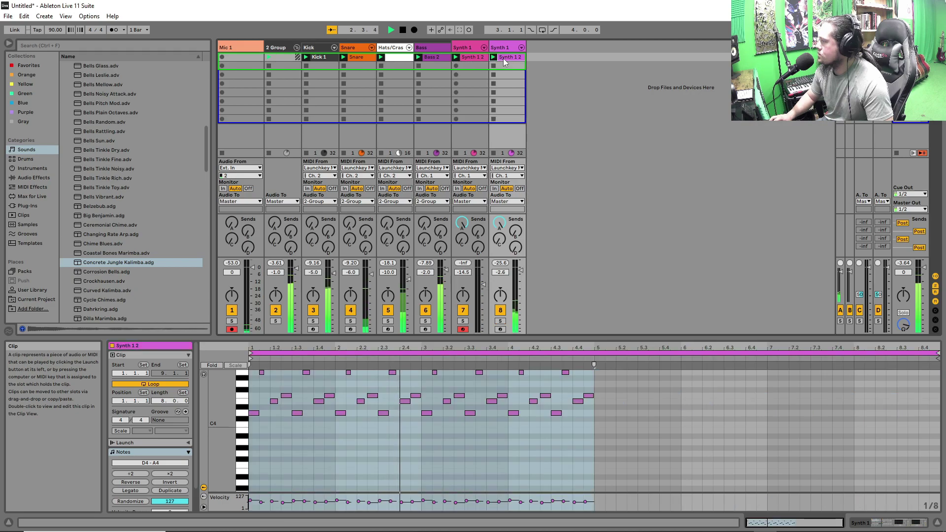
pyautogui.click(474, 55)
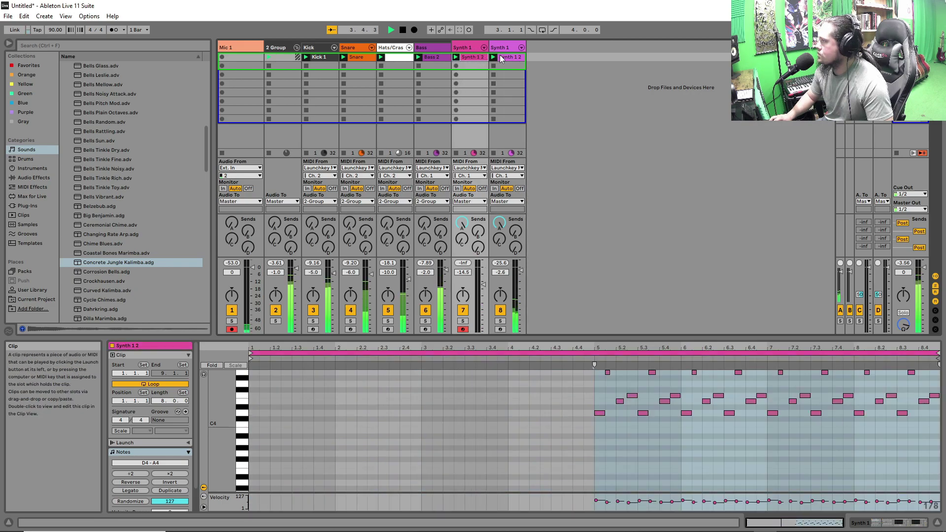
pyautogui.click(500, 58)
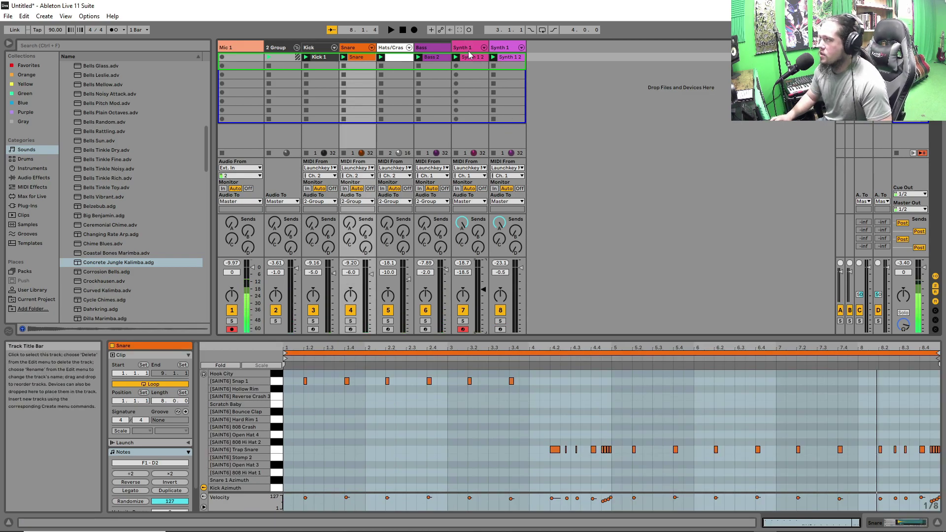
# - Duplicate the original Synth 1 track and load the Marimba Glassy preset onto the copy
pyautogui.rightClick(469, 54)
pyautogui.click(482, 64)
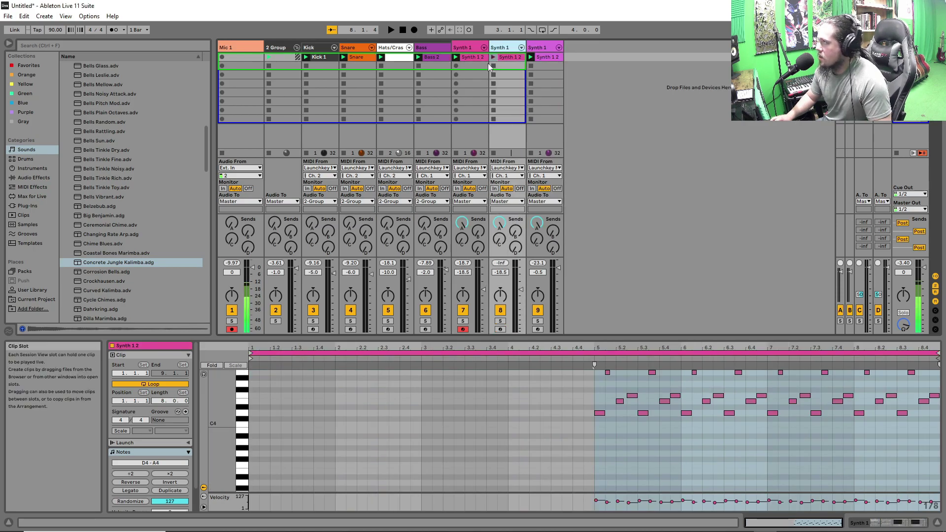
pyautogui.click(503, 48)
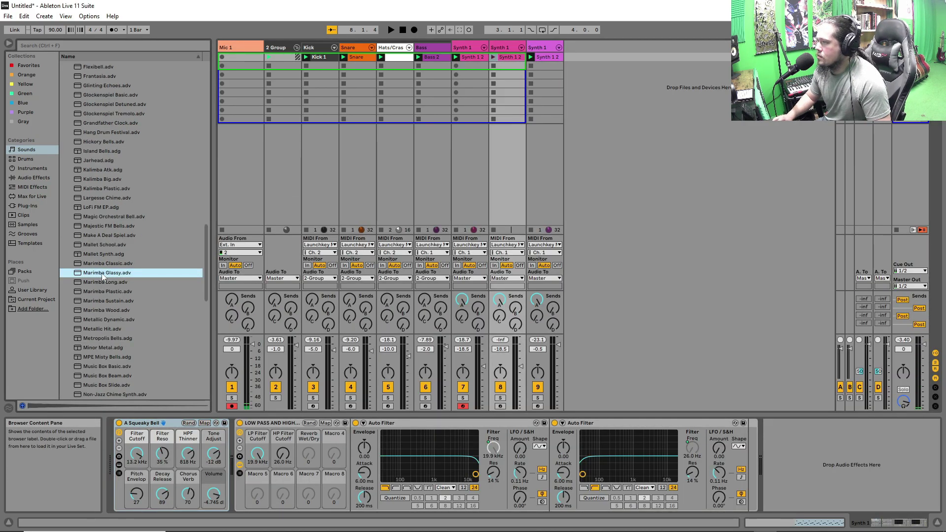
pyautogui.moveTo(101, 277); pyautogui.dragTo(506, 30)
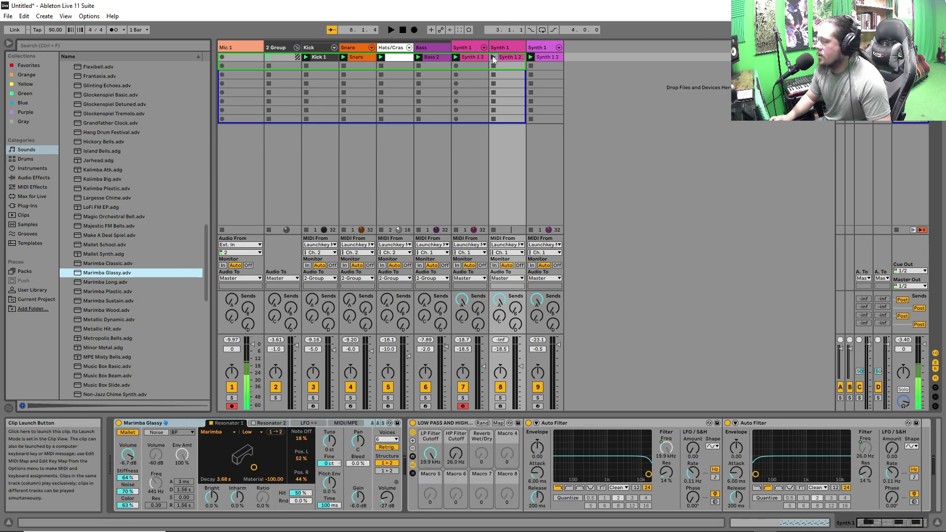
# - Play the beat, stopping and relaunching the marimba clip, and launch the first scene to hear all clips together
pyautogui.click(493, 56)
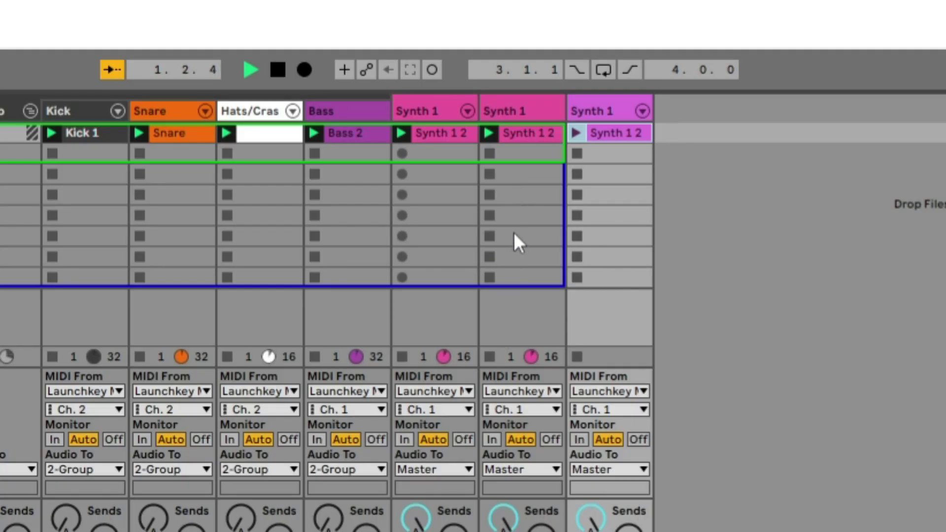
pyautogui.click(490, 356)
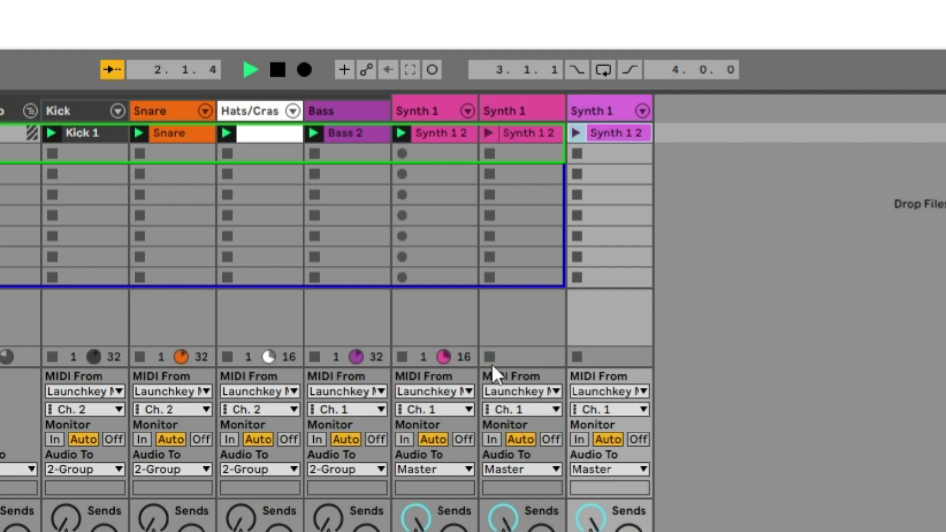
pyautogui.click(491, 133)
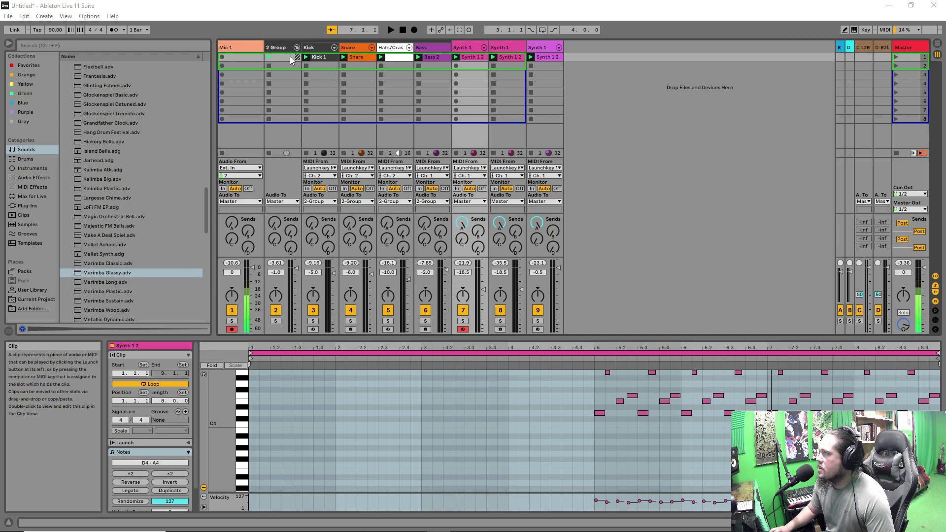
pyautogui.click(896, 57)
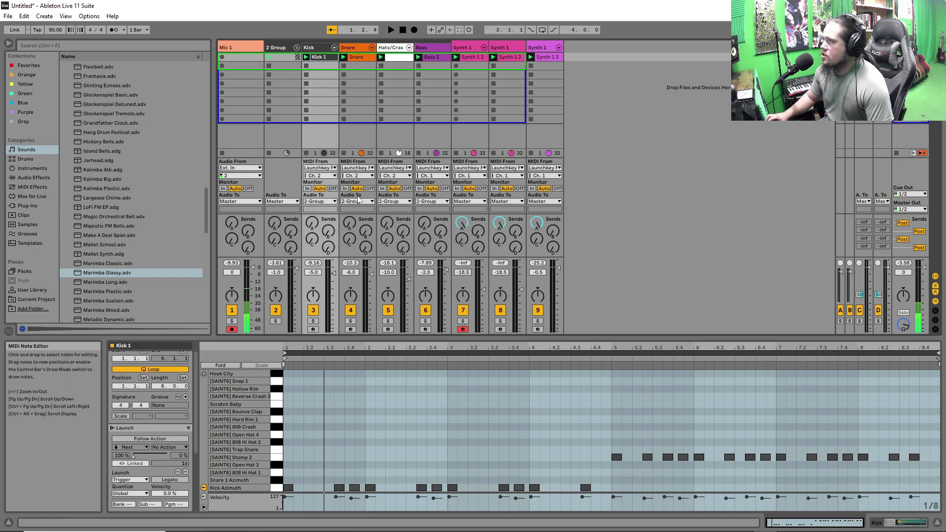
# - Duplicate the Kick 1 clip, then loop bars 1–4 in the original and bars 5–8 in the copy
pyautogui.rightClick(320, 57)
pyautogui.click(330, 76)
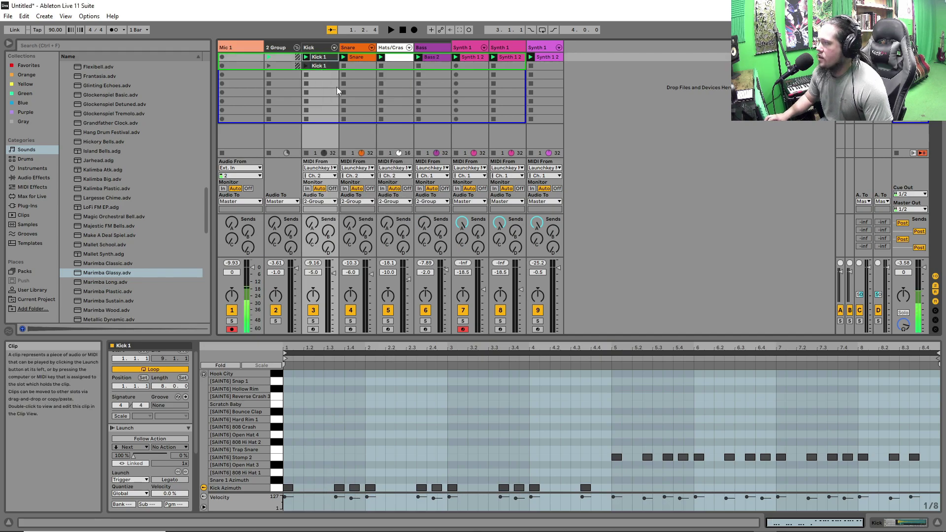
pyautogui.moveTo(938, 364); pyautogui.dragTo(617, 355)
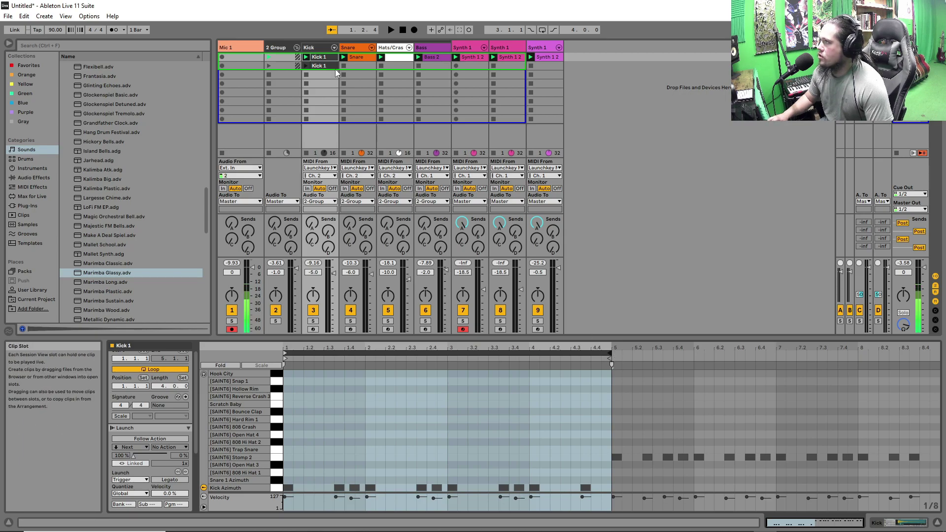
pyautogui.click(319, 65)
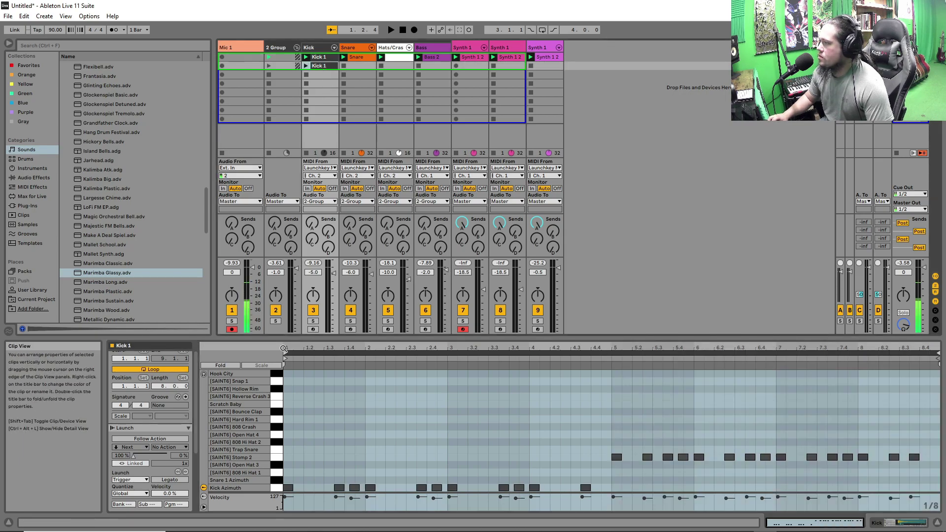
pyautogui.moveTo(285, 365); pyautogui.dragTo(613, 371)
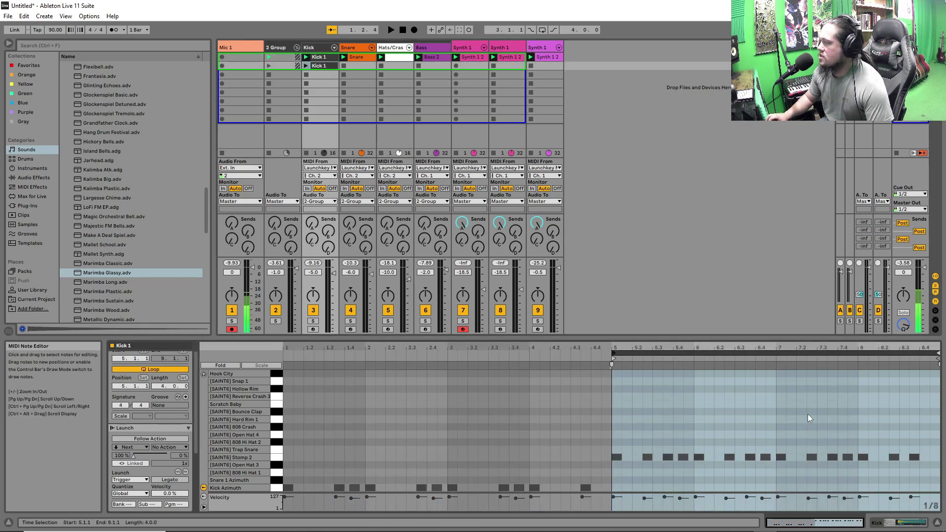
# - Enable Follow Action and turn off looping for the first Kick 1 clip, and open the second Kick 1 clip
pyautogui.click(328, 58)
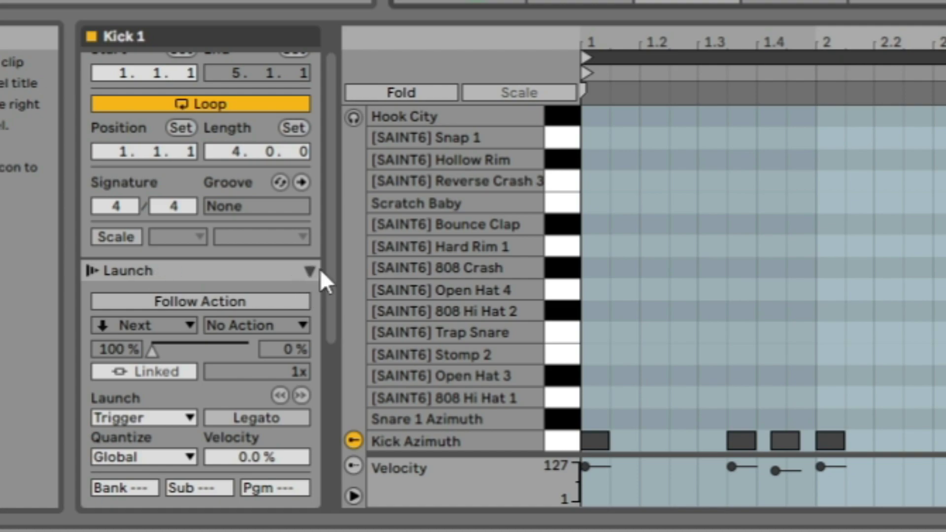
pyautogui.click(310, 270)
pyautogui.click(309, 274)
pyautogui.click(202, 301)
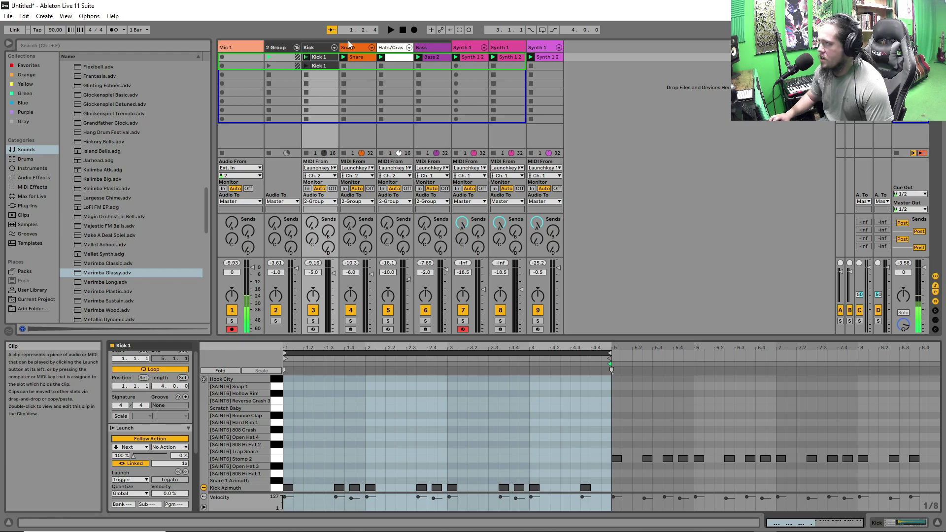
pyautogui.click(157, 369)
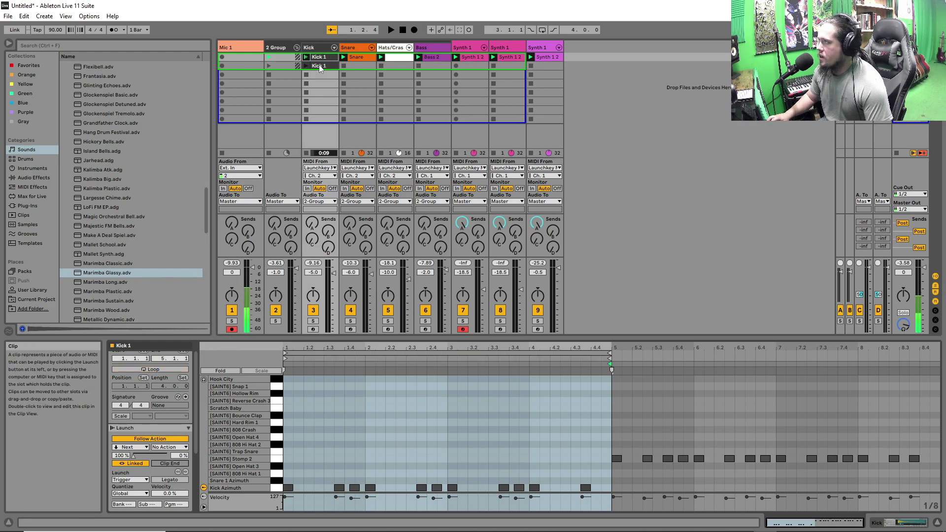
pyautogui.click(318, 64)
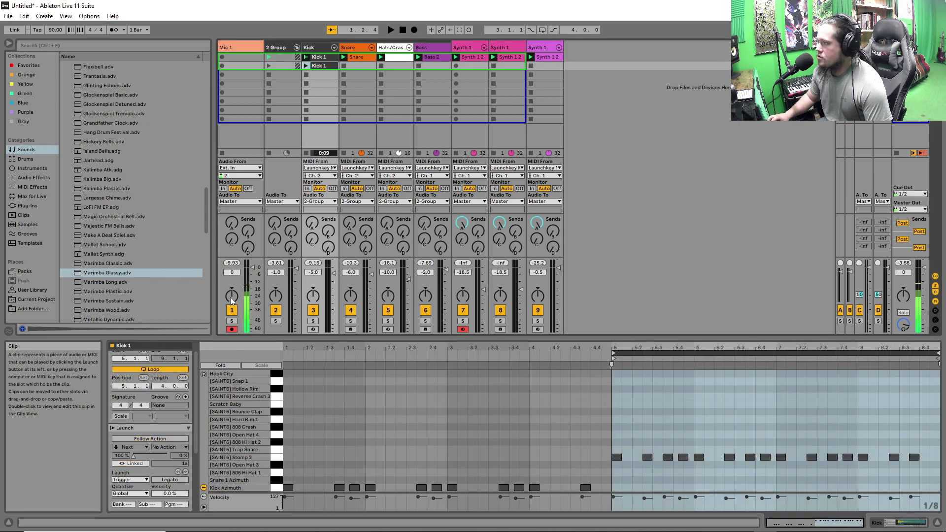
# - Turn off looping and enable Follow Action for the second Kick 1 clip, and launch the first scene to hear the clips alternate
pyautogui.click(171, 367)
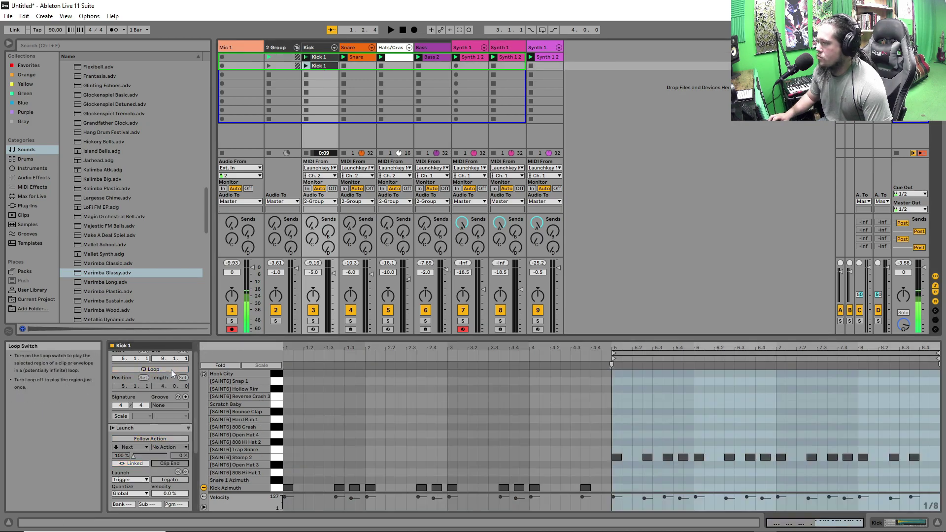
pyautogui.click(156, 440)
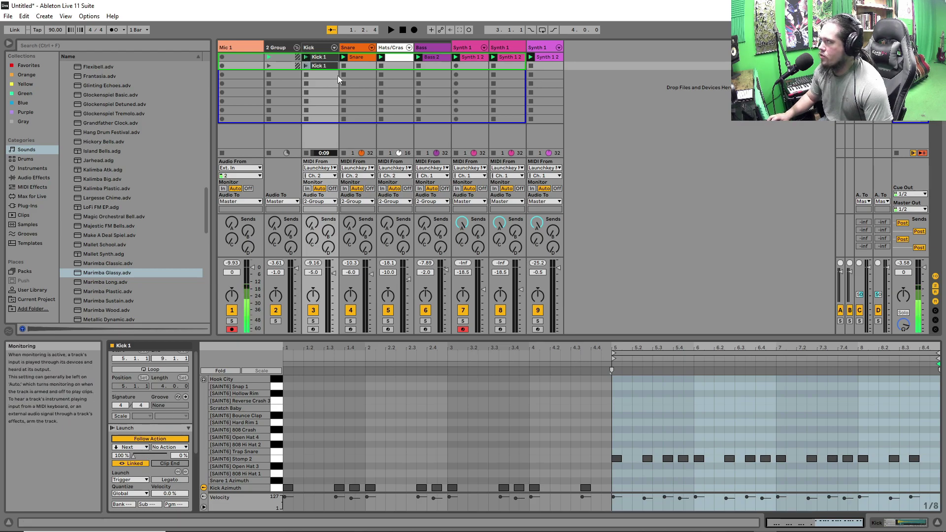
pyautogui.click(323, 66)
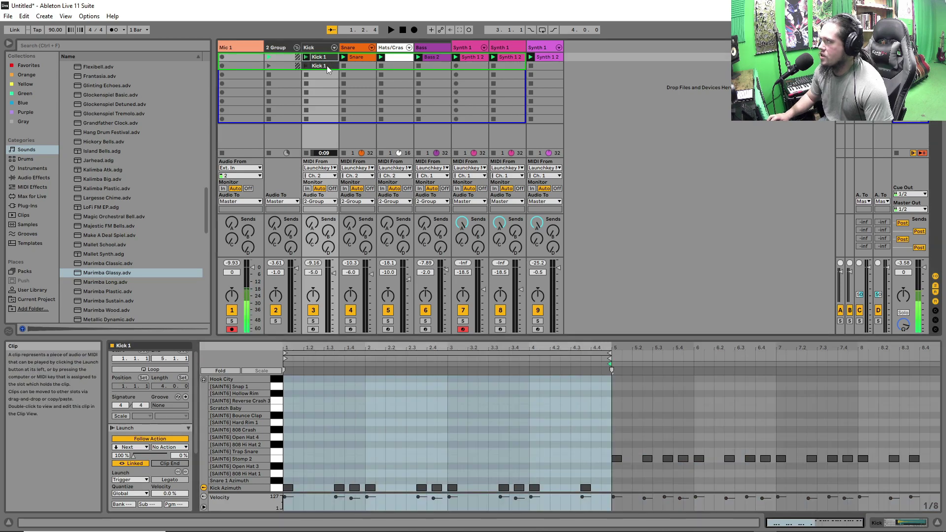
pyautogui.click(896, 57)
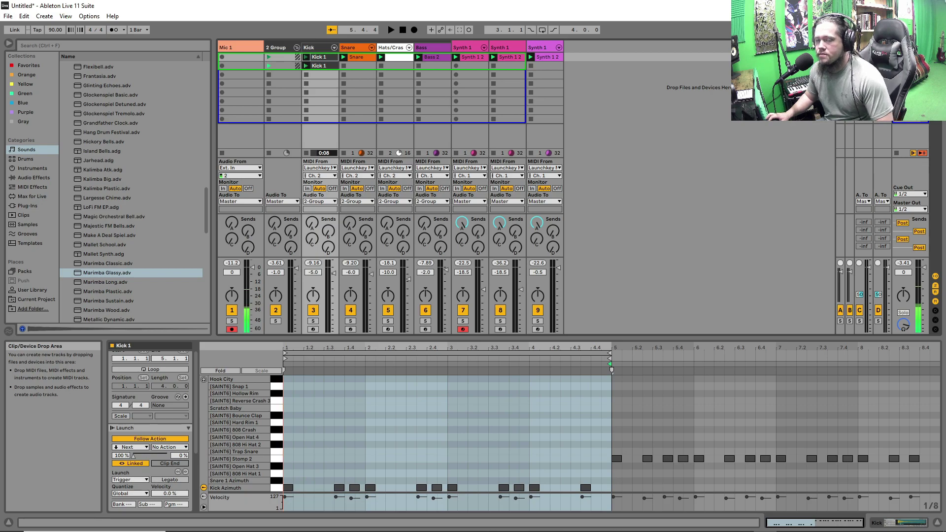
# - Disable Follow Action on both Kick 1 clips and move the bars 1–4 kick clip into the second scene
pyautogui.click(164, 438)
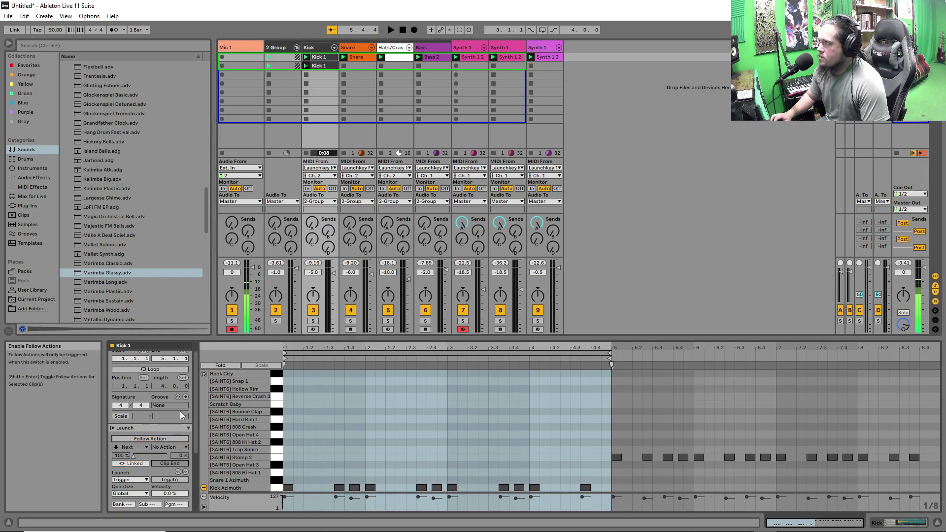
pyautogui.click(320, 67)
pyautogui.click(161, 438)
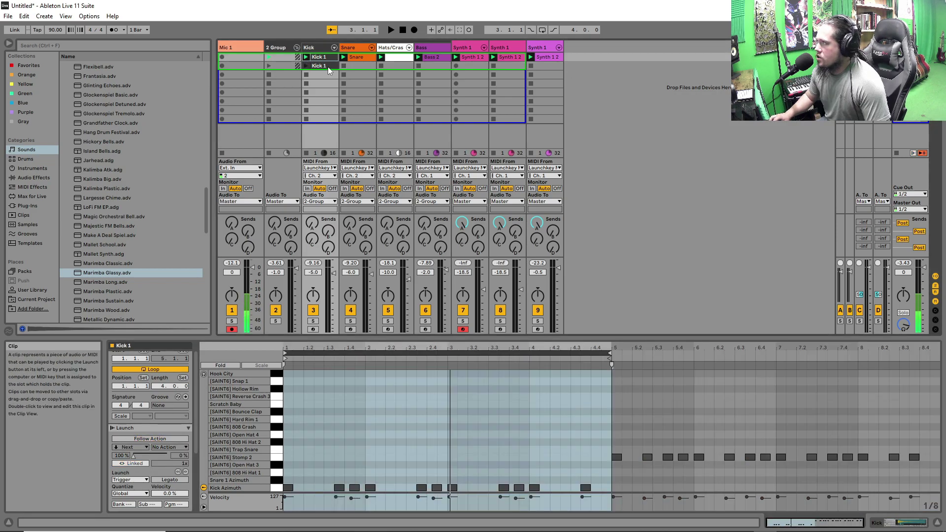
pyautogui.moveTo(322, 84); pyautogui.dragTo(326, 66)
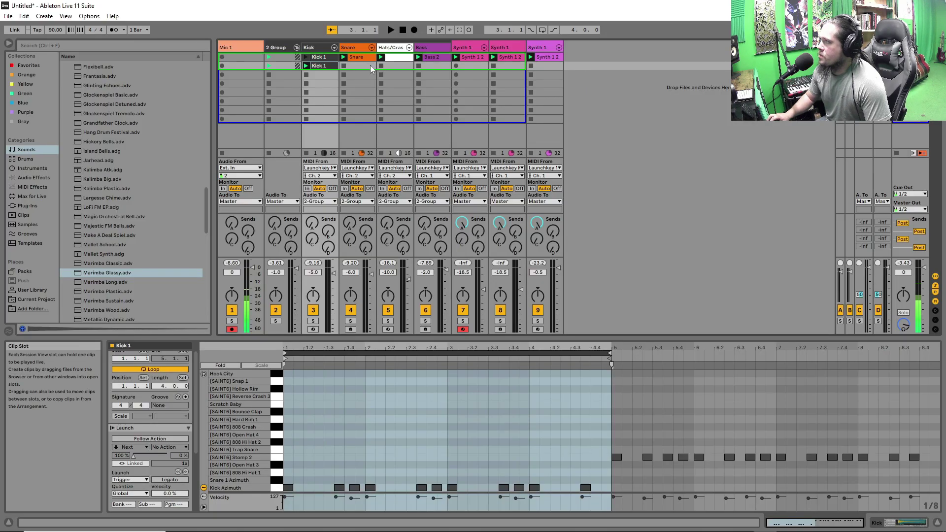
# - Duplicate the hats clip and the marimba Synth 1 2 clip into the second scene
pyautogui.rightClick(398, 59)
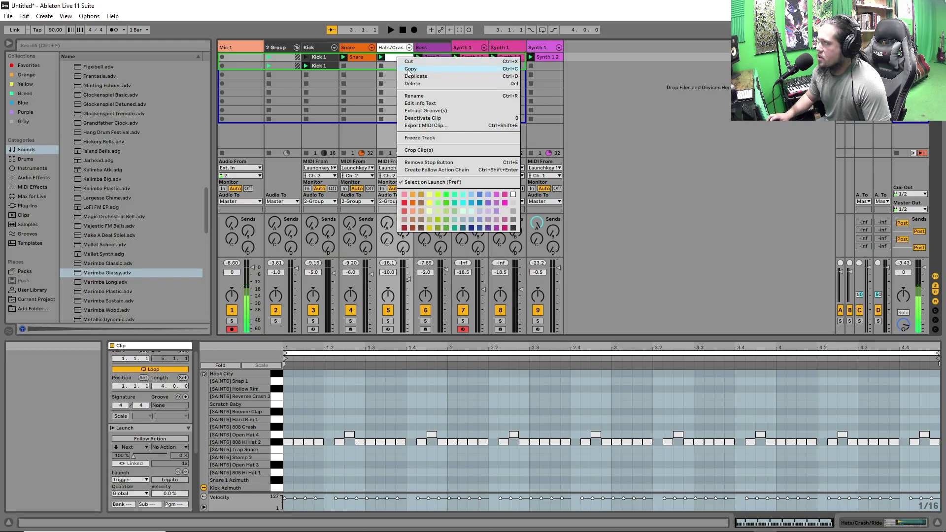
pyautogui.click(415, 77)
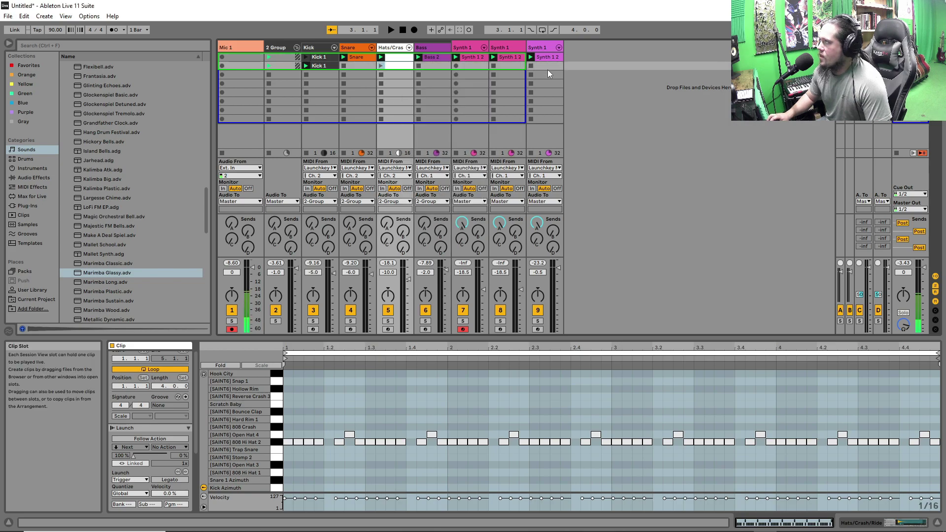
pyautogui.rightClick(545, 57)
pyautogui.click(563, 76)
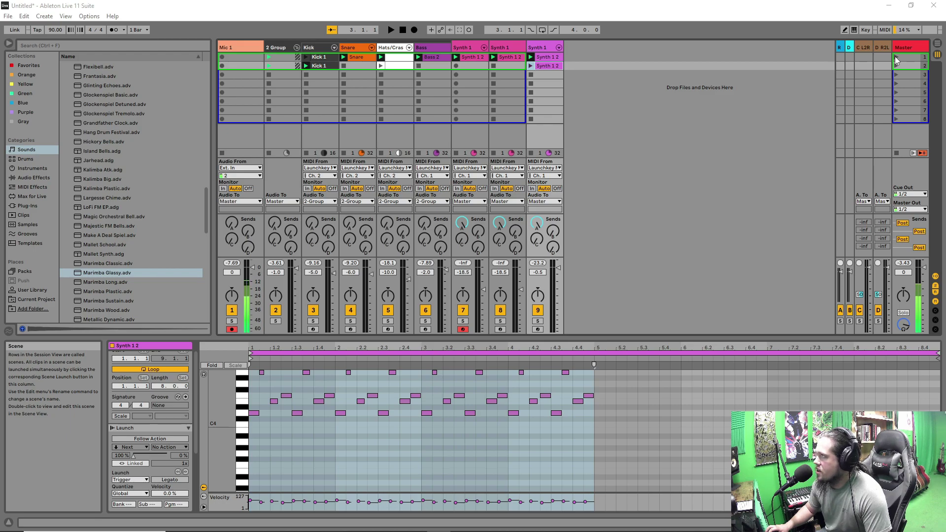
# - Launch the first scene, switch playback to the second scene, and relaunch the first to compare them
pyautogui.click(894, 56)
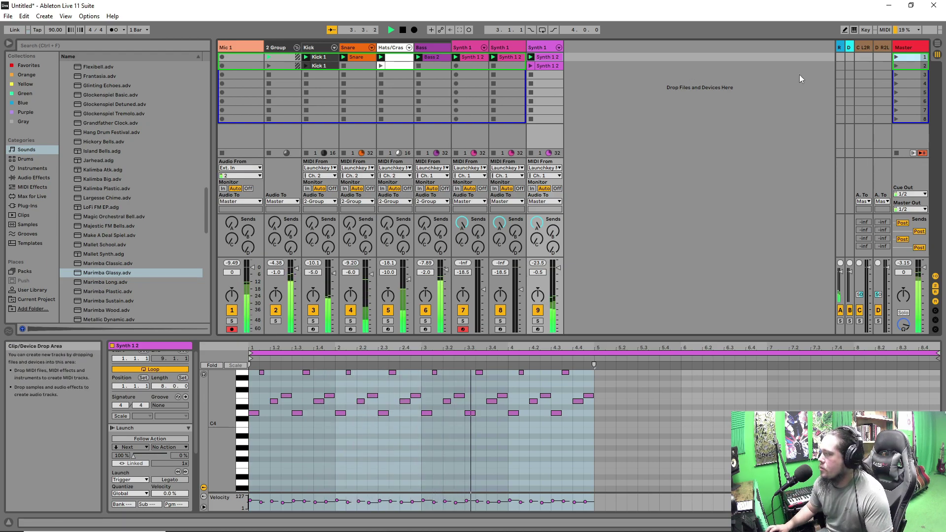
pyautogui.click(895, 66)
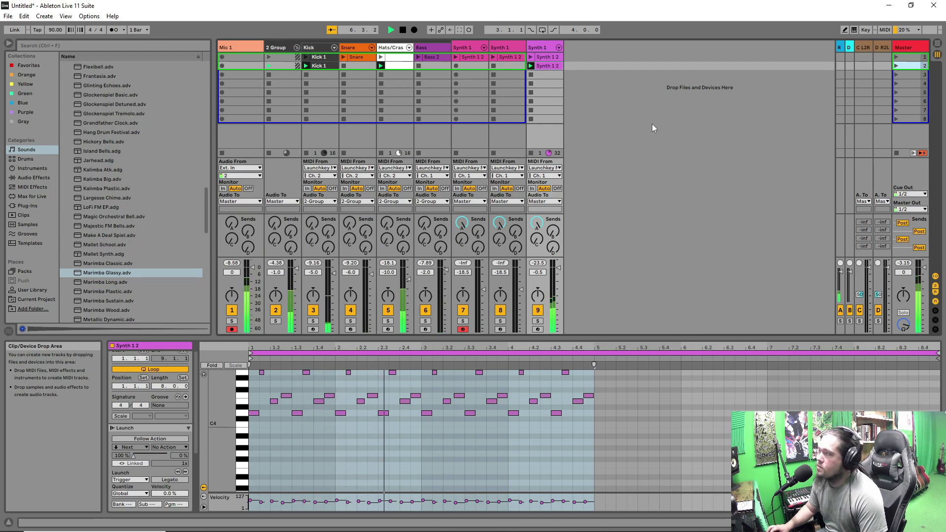
pyautogui.click(896, 57)
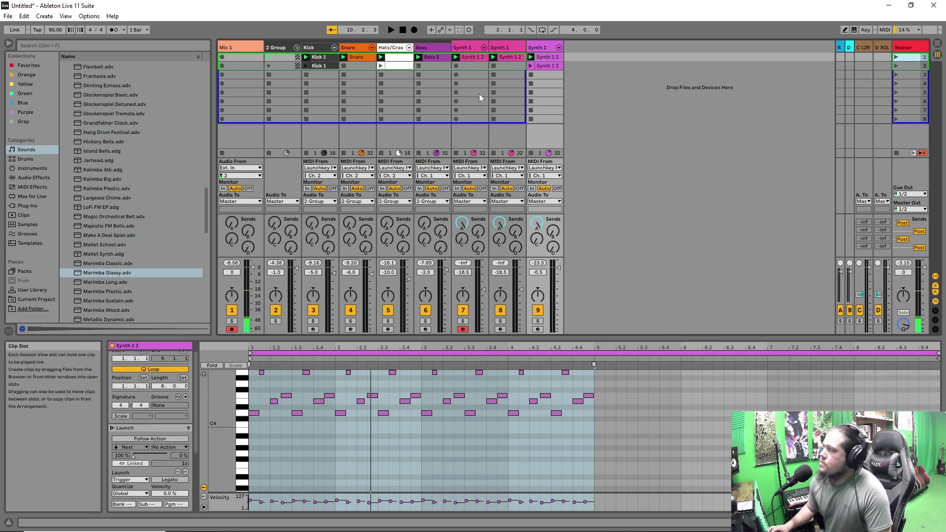
# - Delete the marimba, hats and kick clips in the second scene, and extend the remaining Kick 1 loop to bars 1–8
pyautogui.click(548, 69)
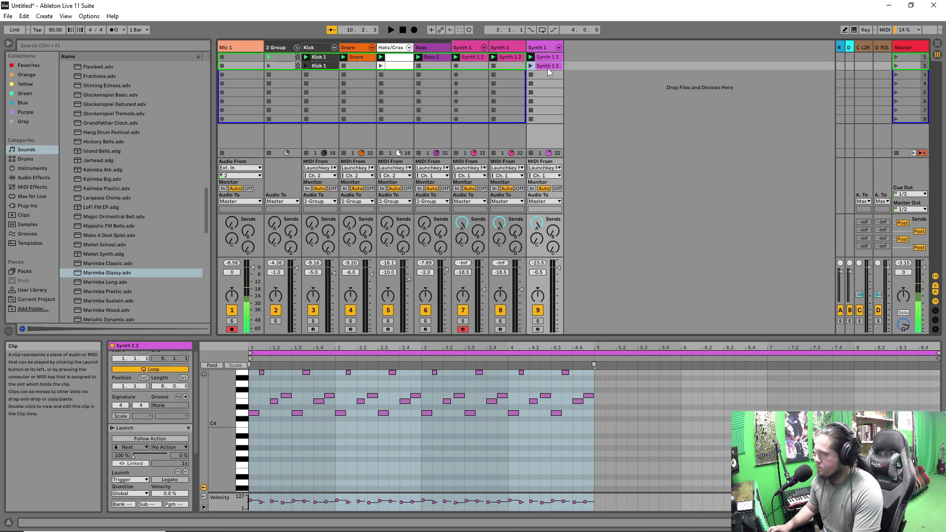
pyautogui.press('Delete')
pyautogui.click(397, 66)
pyautogui.press('Delete')
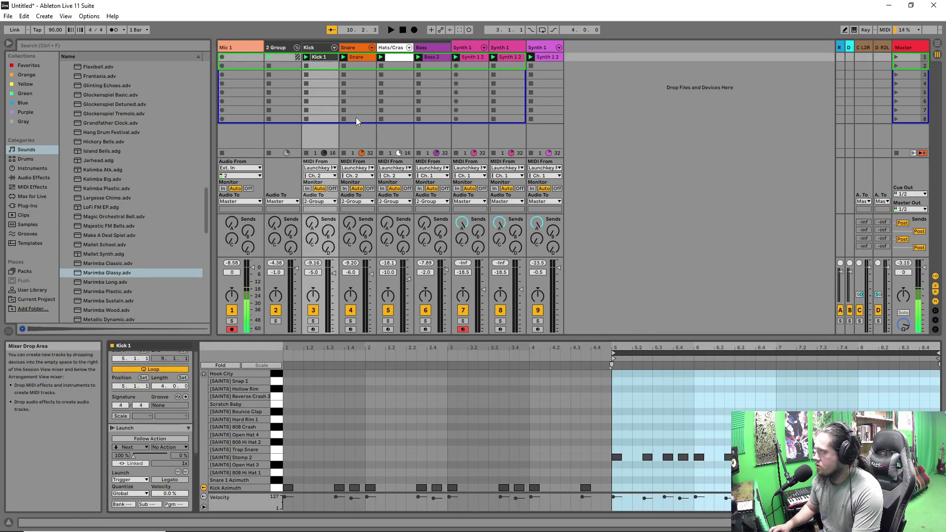
pyautogui.moveTo(613, 353); pyautogui.dragTo(285, 352)
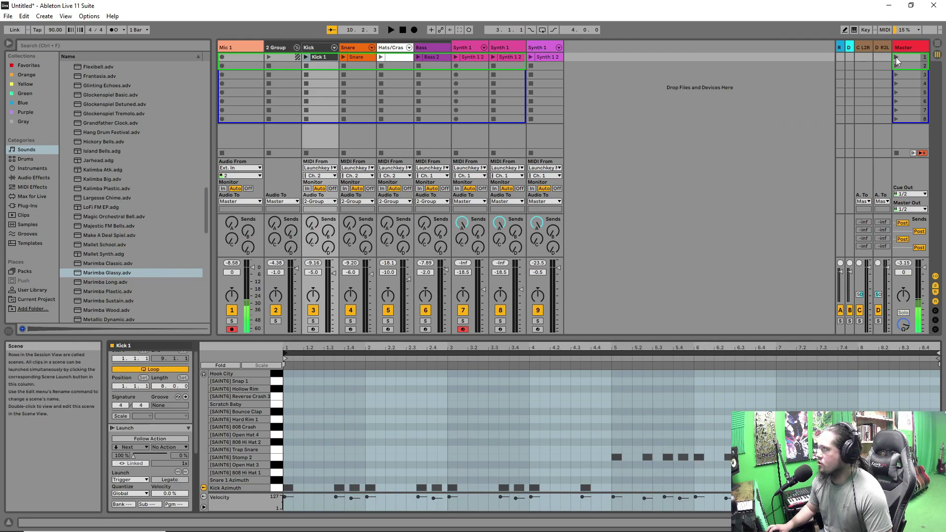
# - Launch the first scene and record about two bars of its clips into the Arrangement
pyautogui.click(896, 58)
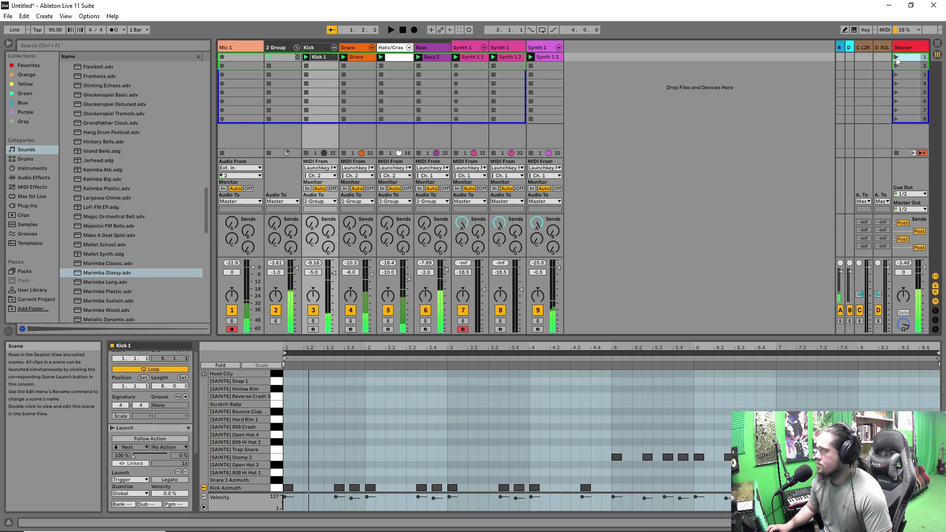
pyautogui.click(938, 45)
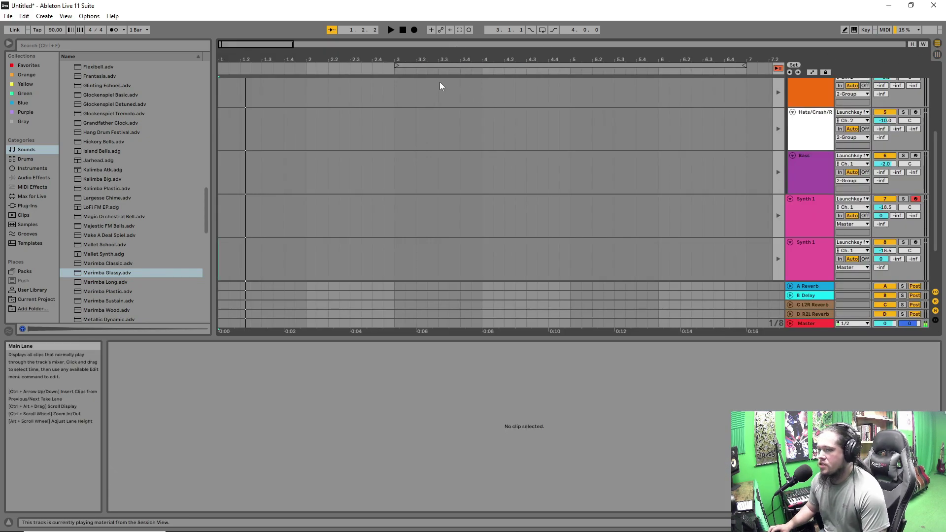
pyautogui.click(414, 30)
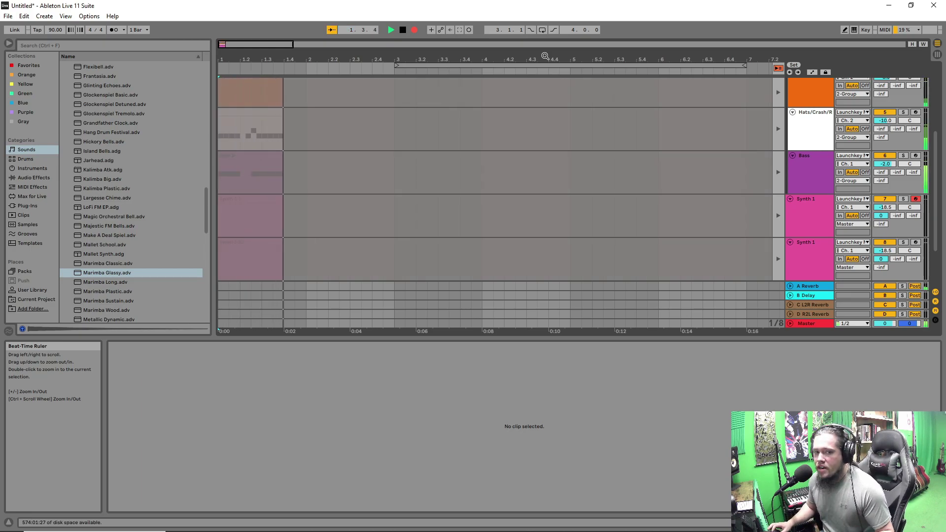
pyautogui.press('space')
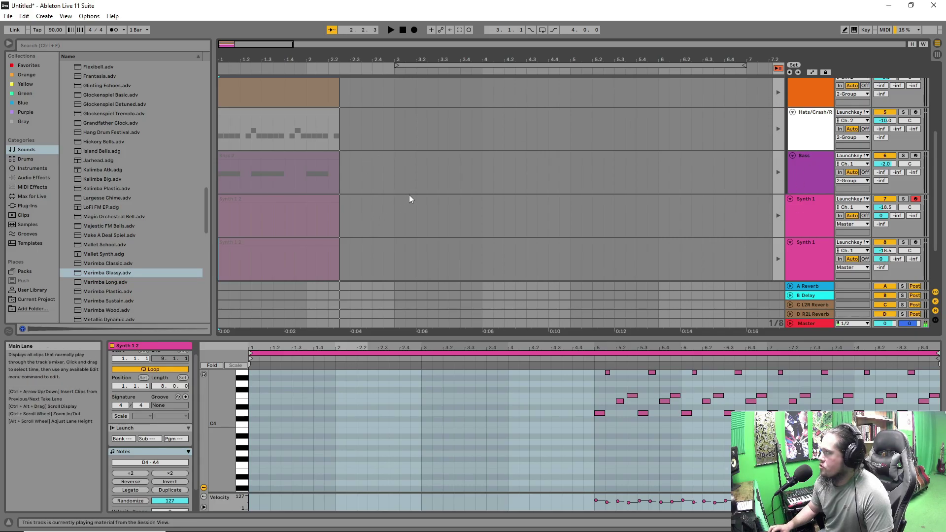
# - Return only the first Synth 1 track to arrangement playback, and relaunch the first scene in Session View
pyautogui.click(779, 216)
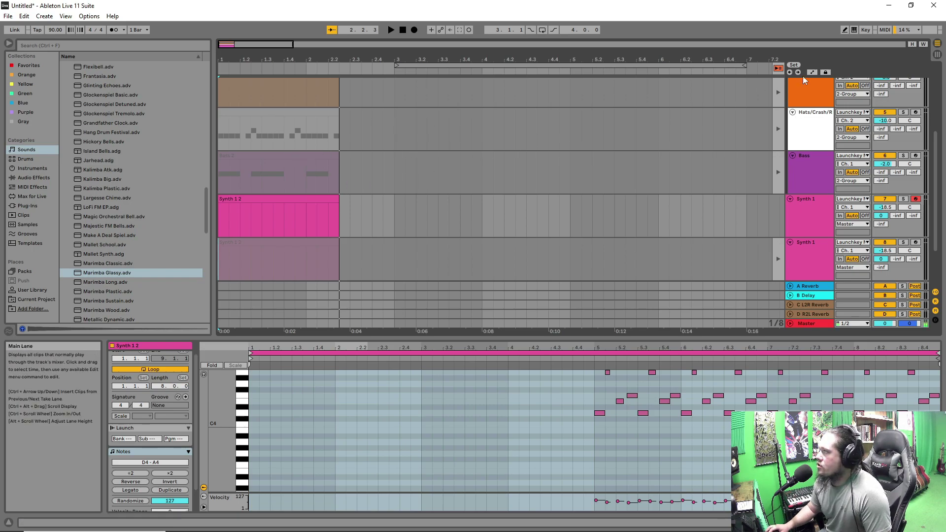
pyautogui.click(938, 55)
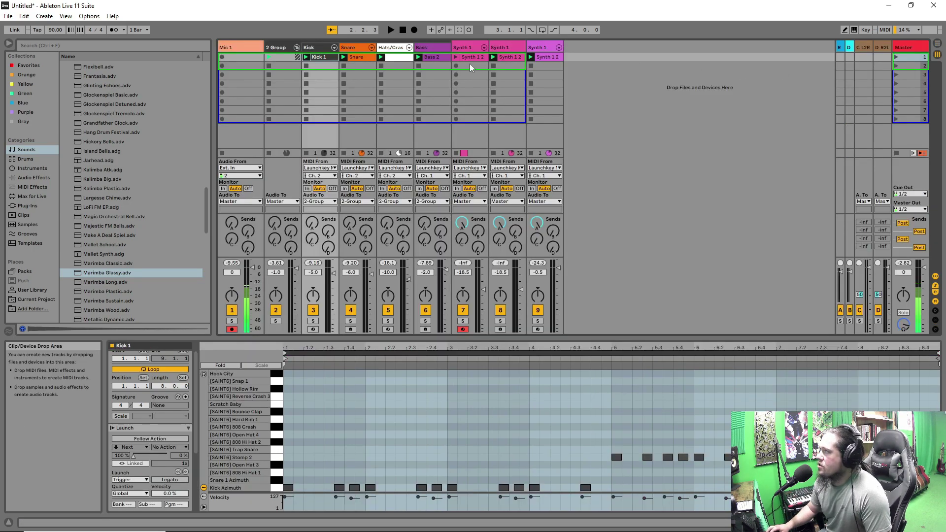
pyautogui.click(896, 58)
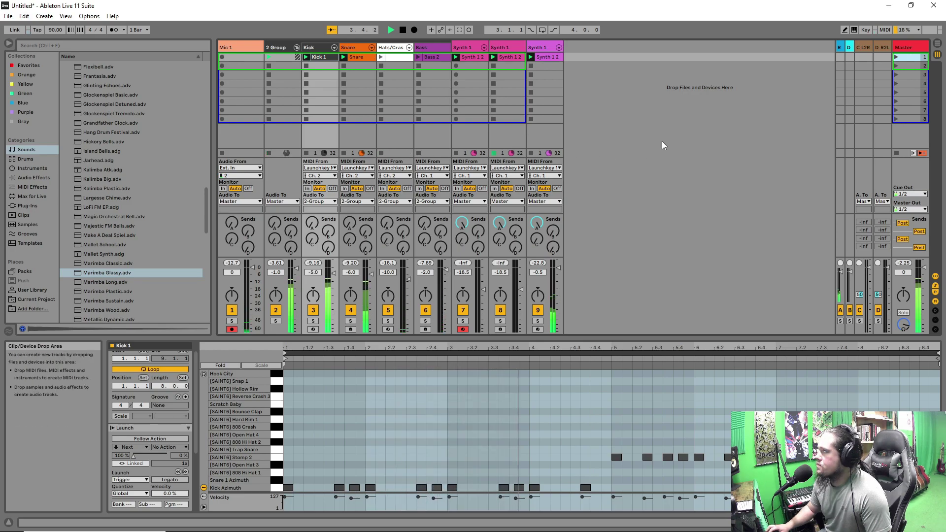
# - Return all tracks to arrangement playback and compare the recorded clips with the stopped clips in Session View
pyautogui.click(938, 45)
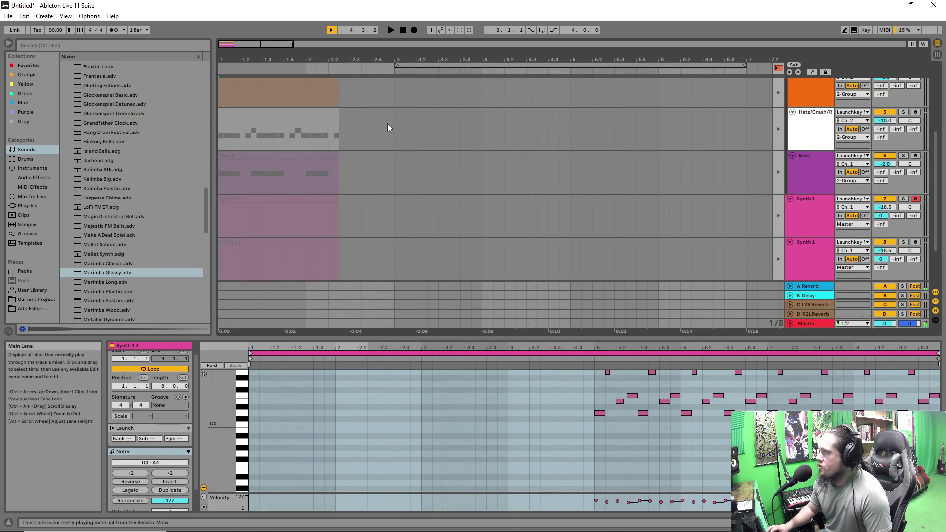
pyautogui.click(779, 69)
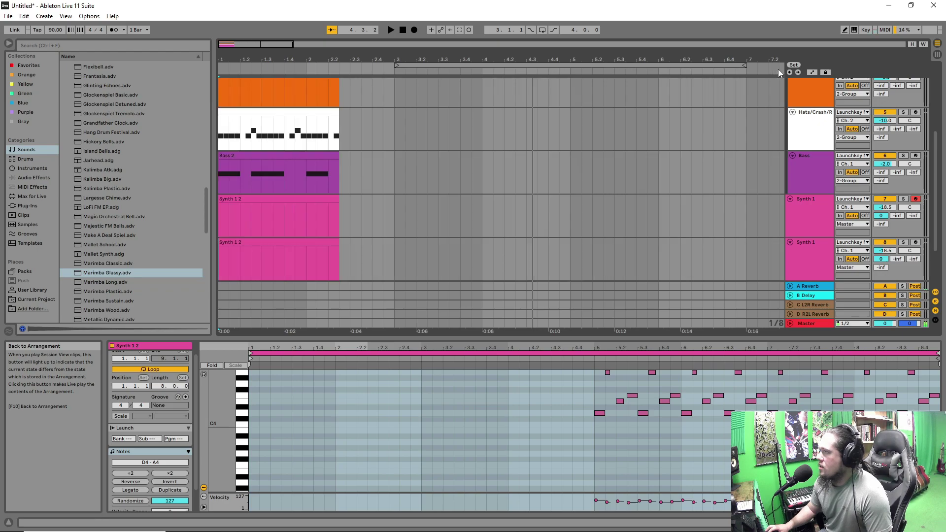
pyautogui.scroll(3, 362, 181)
pyautogui.scroll(1, 456, 176)
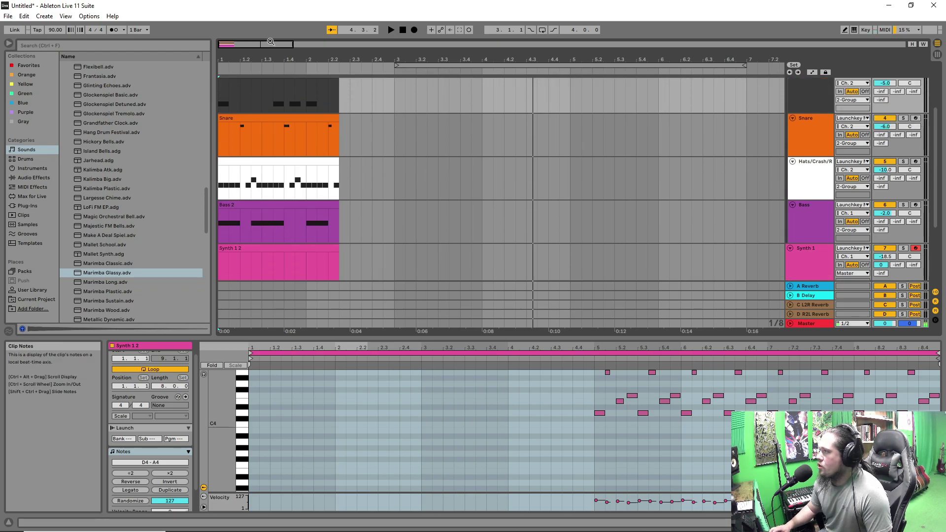
pyautogui.click(937, 56)
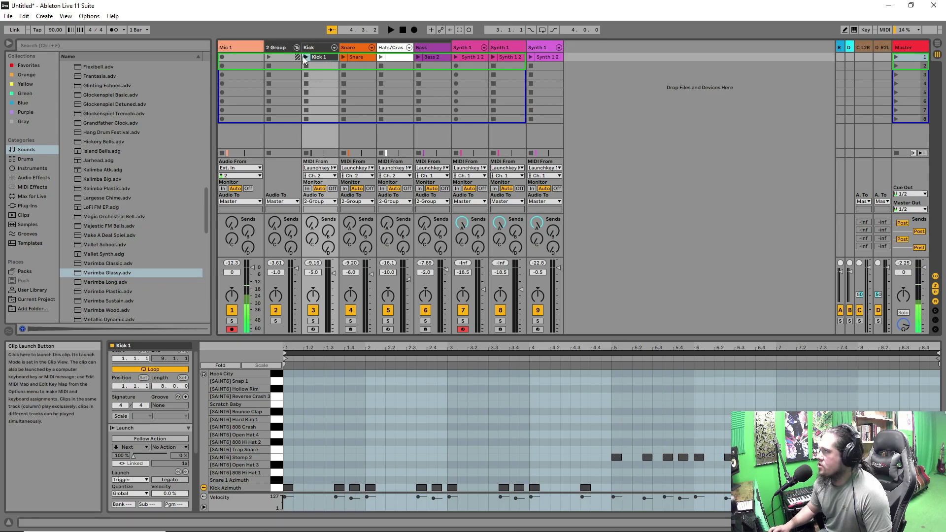
pyautogui.press('Tab')
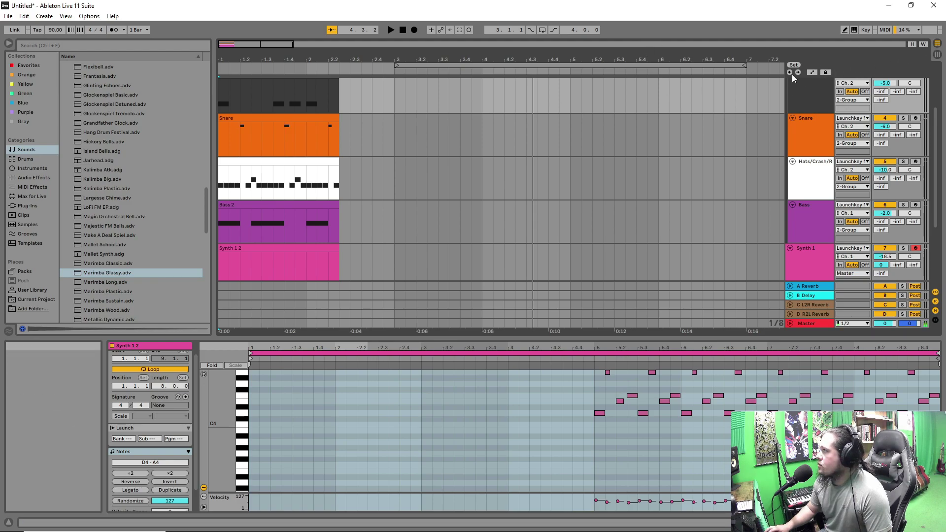
pyautogui.click(937, 58)
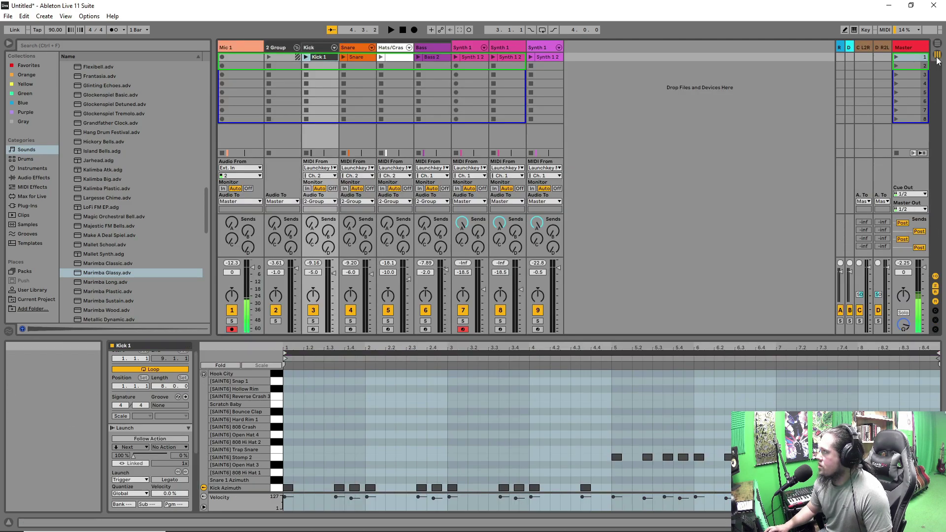
# - Launch only the Kick 1 session clip and compare how its track overrides the recorded arrangement
pyautogui.click(306, 57)
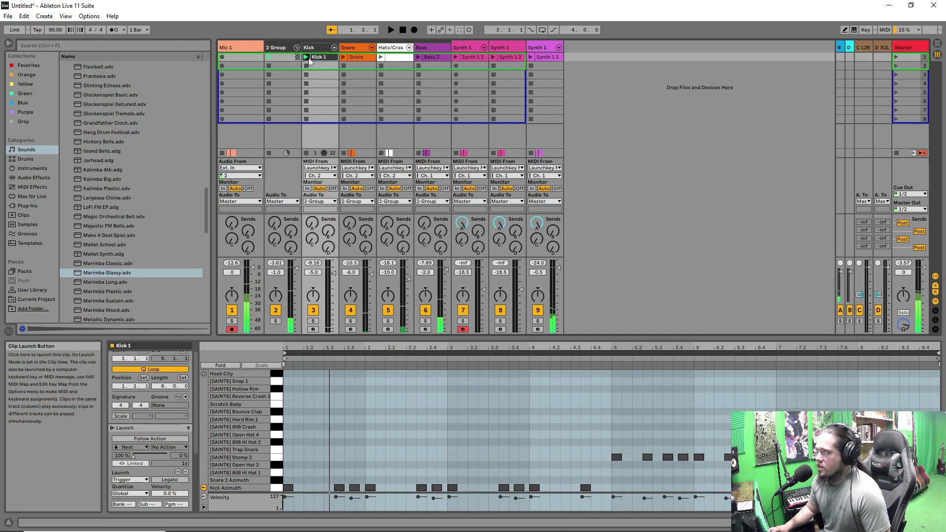
pyautogui.click(937, 45)
pyautogui.click(937, 55)
pyautogui.click(937, 45)
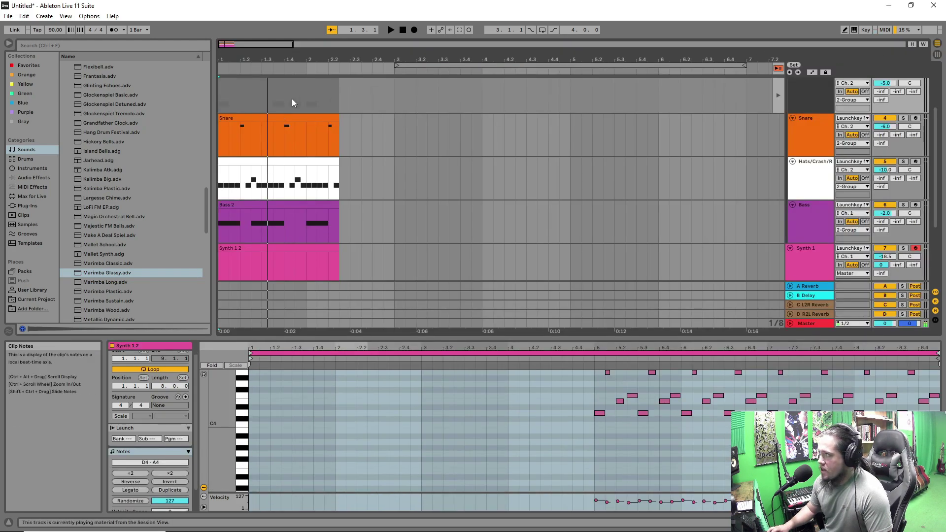
pyautogui.press('Tab')
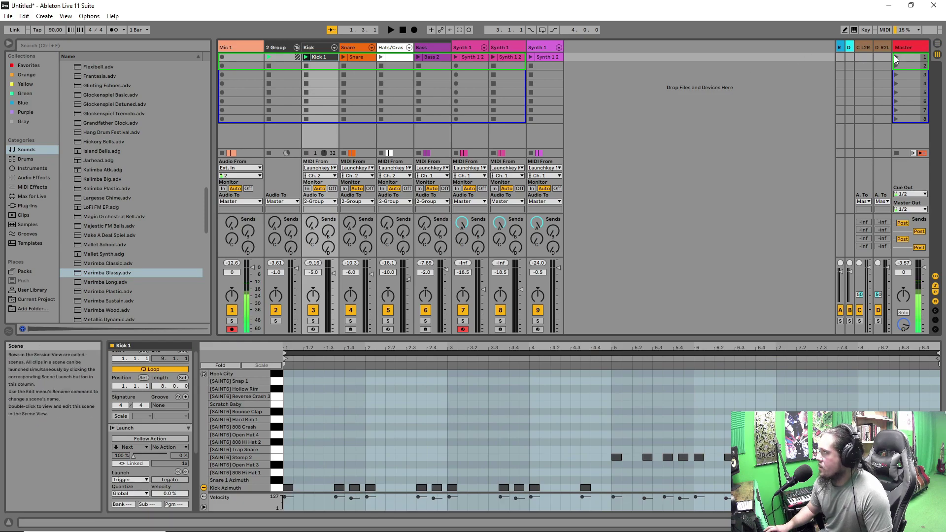
# - Return every track to arrangement playback and enlarge the arrangement area to show more tracks
pyautogui.press('Tab')
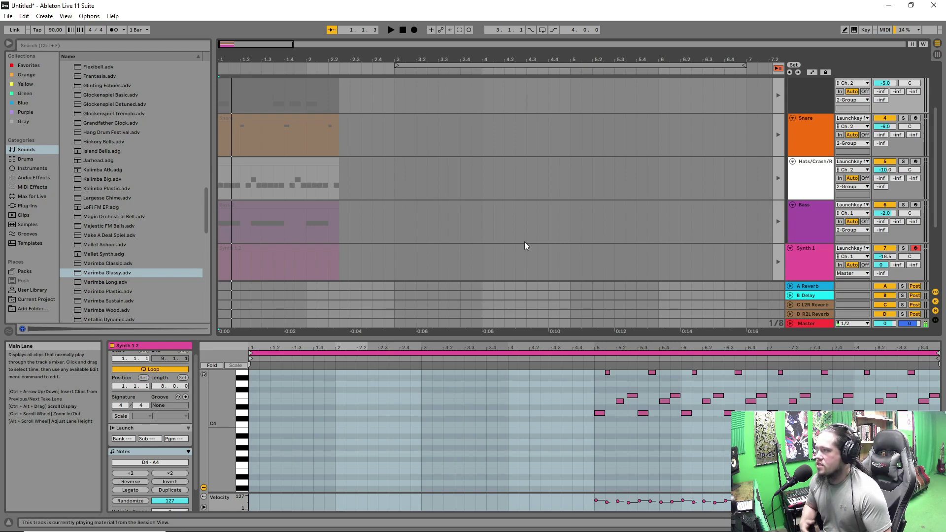
pyautogui.click(779, 68)
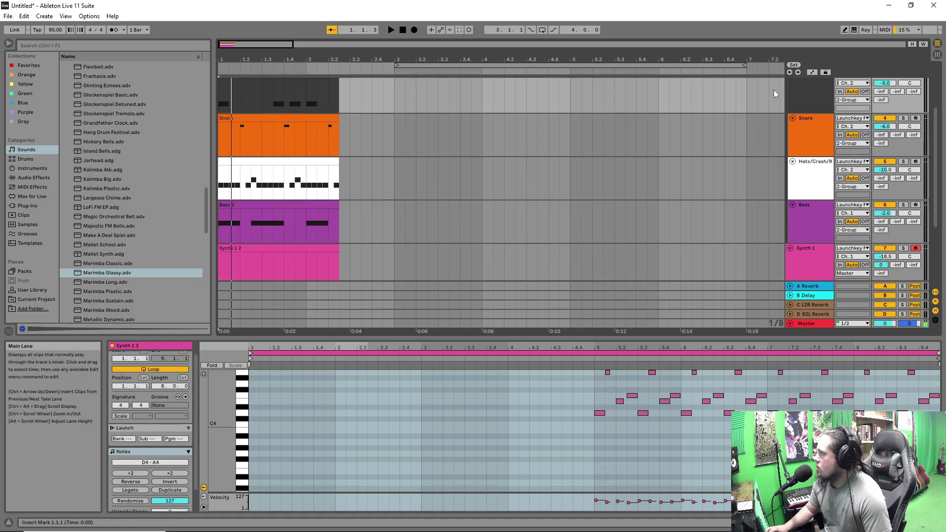
pyautogui.moveTo(819, 338); pyautogui.dragTo(819, 415)
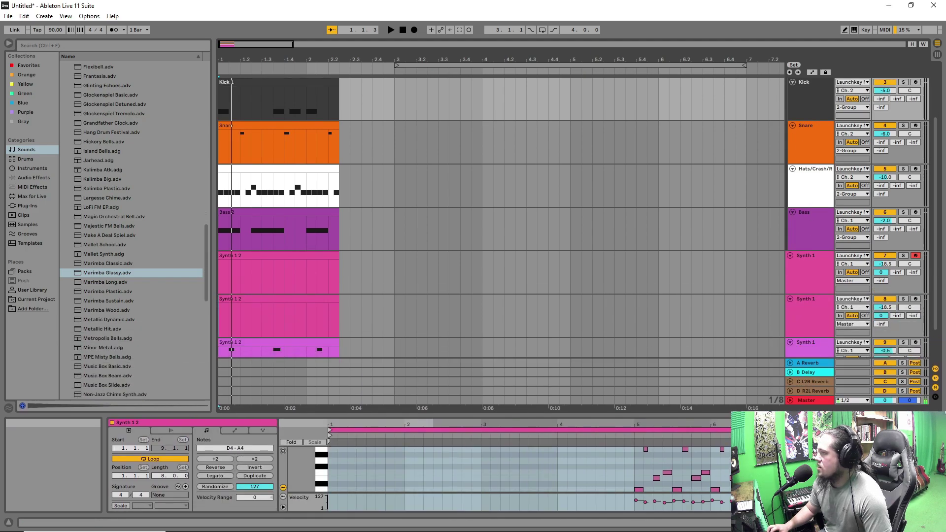
# - Narrow the browser to widen the arrangement, and reduce the heights of the tracks from Kick through the second Synth 1
pyautogui.moveTo(214, 128); pyautogui.dragTo(162, 128)
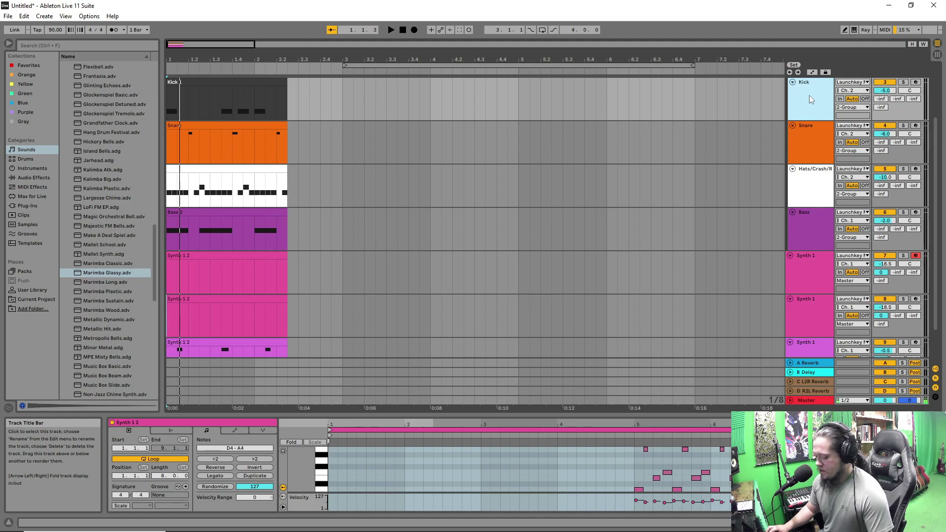
pyautogui.keyDown('shift'); pyautogui.click(818, 320); pyautogui.keyUp('shift')
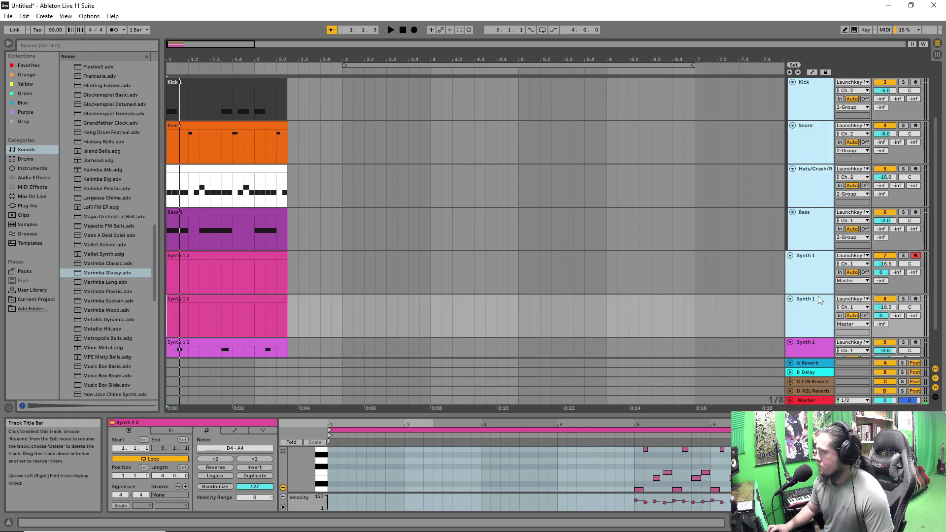
pyautogui.moveTo(817, 296); pyautogui.dragTo(820, 279)
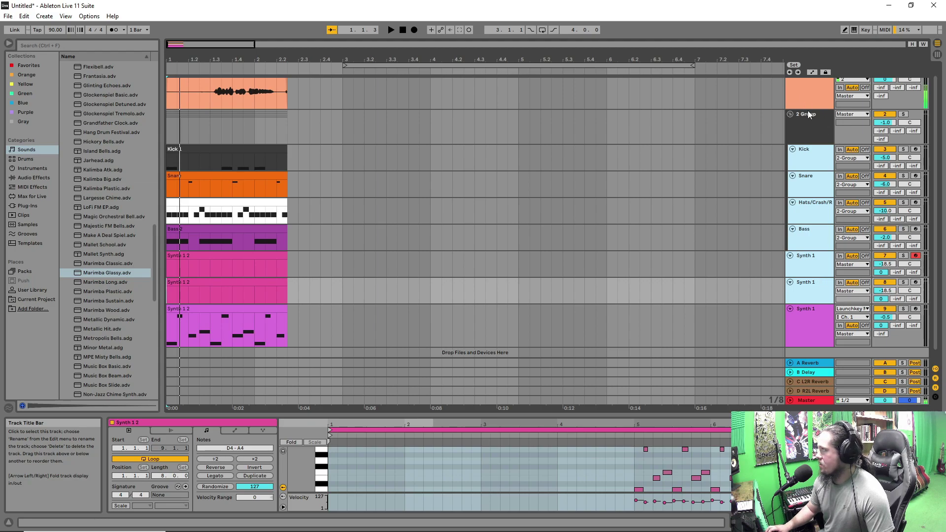
pyautogui.scroll(1, 802, 104)
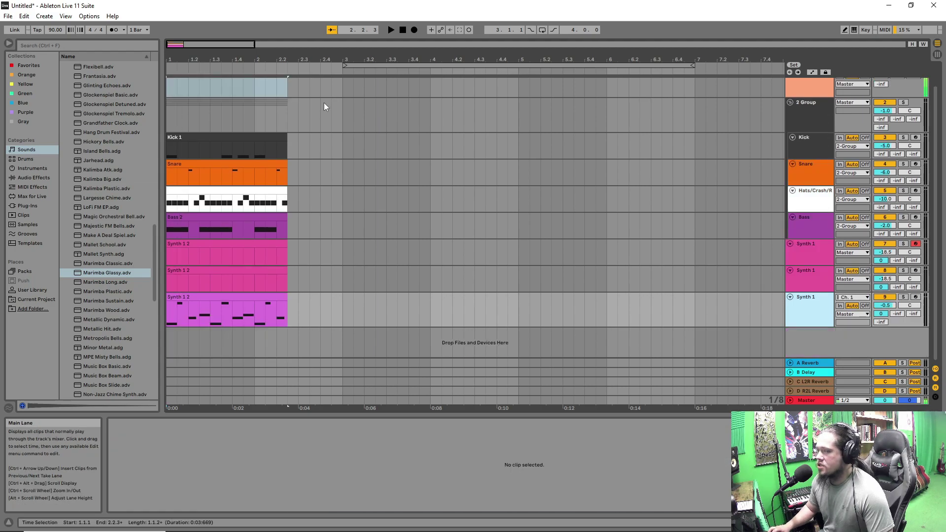
# - Extend the recorded clips on the drum, Bass and Synth 1 tracks together so they loop until bar 21
pyautogui.moveTo(326, 99); pyautogui.dragTo(101, 391)
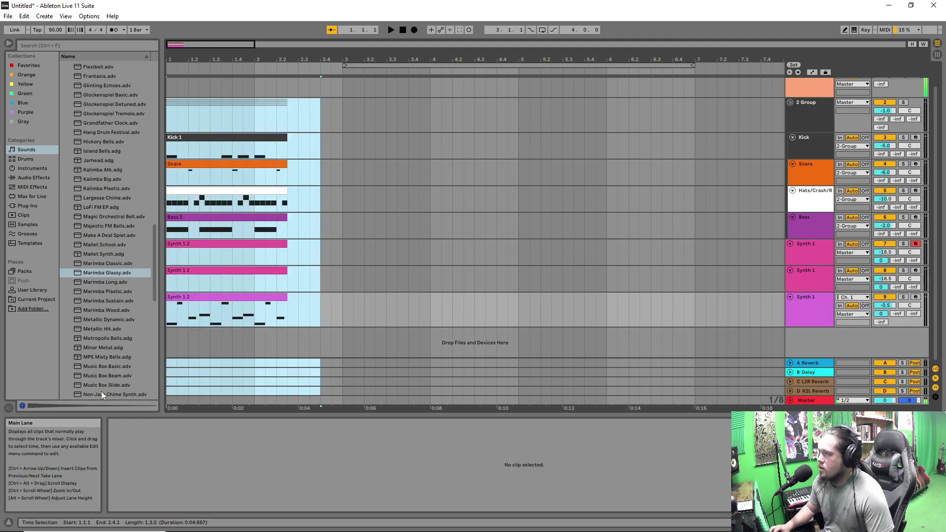
pyautogui.moveTo(287, 138); pyautogui.dragTo(718, 139)
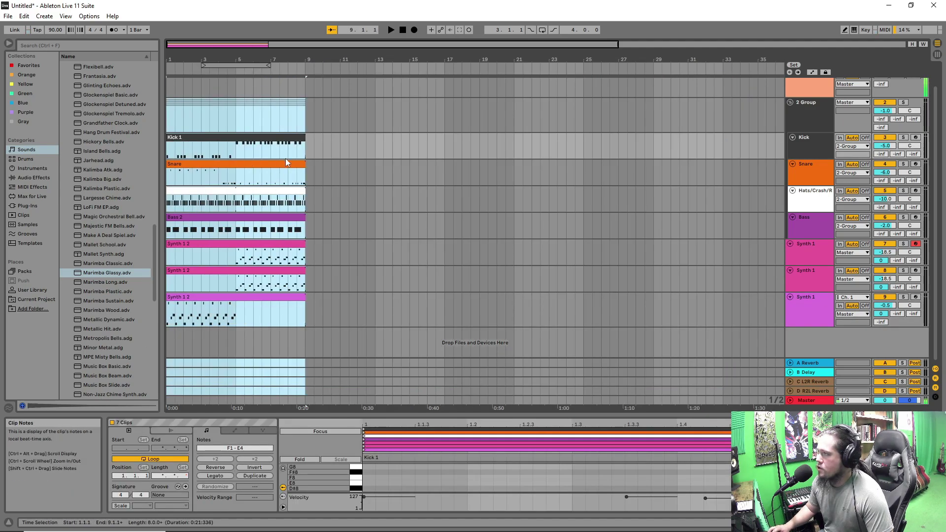
pyautogui.moveTo(302, 137); pyautogui.dragTo(735, 143)
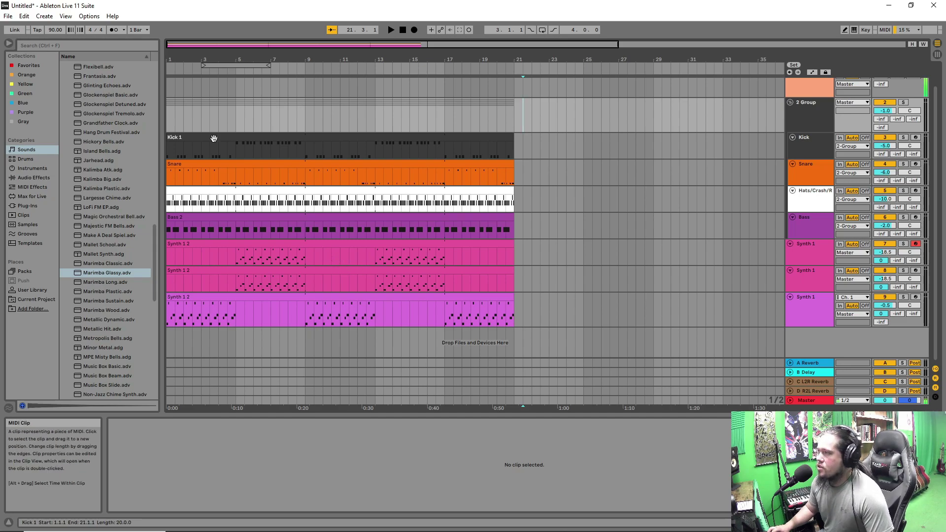
# - Stagger the clips by moving Kick 1 and Bass 2 to bar 9, Snare to bar 5 and hats to bar 3
pyautogui.moveTo(214, 138); pyautogui.dragTo(353, 138)
pyautogui.moveTo(232, 217); pyautogui.dragTo(371, 215)
pyautogui.moveTo(237, 190); pyautogui.dragTo(272, 190)
pyautogui.moveTo(217, 164); pyautogui.dragTo(286, 164)
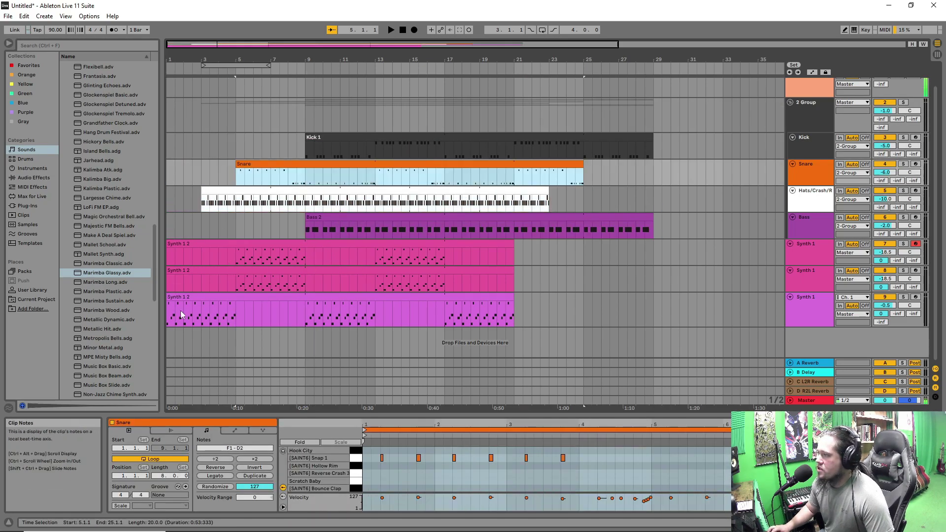
# - Set the clip starts to bar 2 for hats, bar 3 for Snare and bar 5 for kick, bass and pink synths, and play the arrangement
pyautogui.click(170, 283)
pyautogui.press('space')
pyautogui.hotkey('ctrl', 'z')
pyautogui.press('space')
pyautogui.hotkey('ctrl', 'z')
pyautogui.hotkey('ctrl', 'z')
pyautogui.hotkey('ctrl', 'z')
pyautogui.hotkey('ctrl', 'z')
pyautogui.click(169, 229)
pyautogui.press('space')
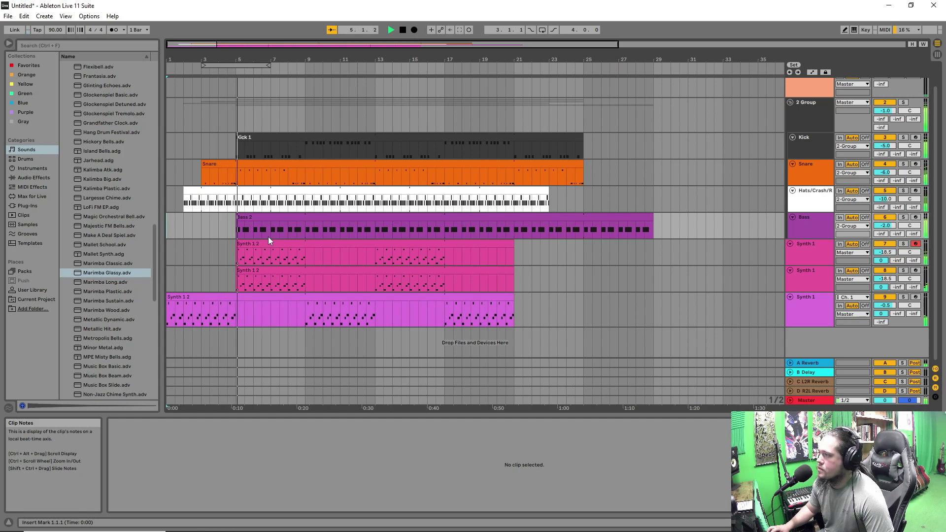
pyautogui.press('space')
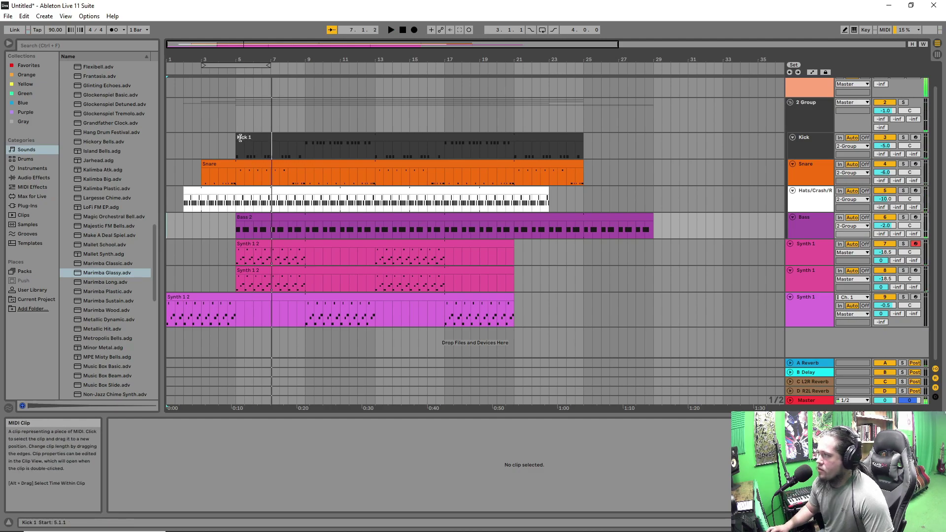
# - Shift the Kick 1 pattern so its clip spans bars 5 to 21, and play from bar 4
pyautogui.moveTo(239, 138)
pyautogui.mouseDown()
pyautogui.moveTo(313, 148)
pyautogui.moveTo(303, 135)
pyautogui.moveTo(252, 132)
pyautogui.moveTo(229, 151)
pyautogui.mouseUp()
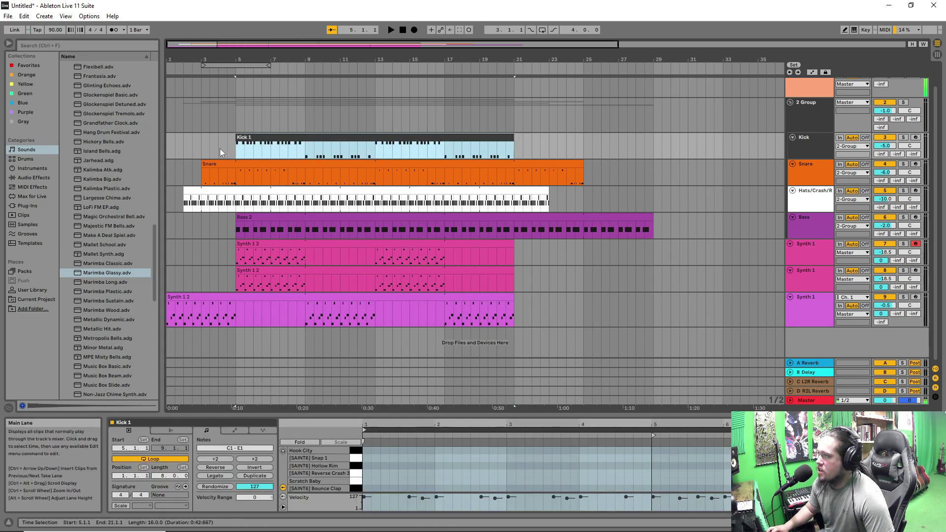
pyautogui.click(220, 149)
pyautogui.press('space')
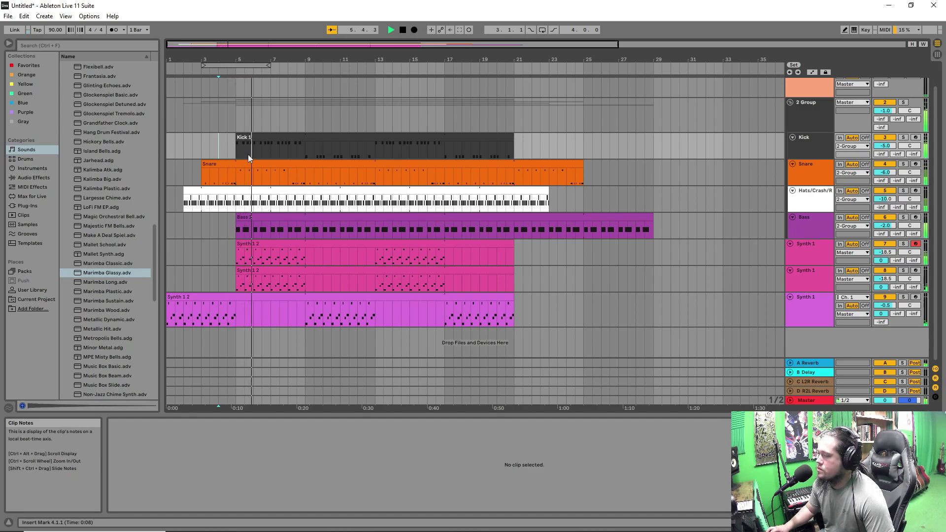
# - Split the Bass 2 clip at bar 9 and open a gap until bar 13
pyautogui.click(306, 225)
pyautogui.press('space')
pyautogui.hotkey('ctrl', 'e')
pyautogui.moveTo(307, 218); pyautogui.dragTo(376, 218)
# - Open a gap in the hats clip from bar 9 to bar 11, and try splitting the Snare clip
pyautogui.click(307, 204)
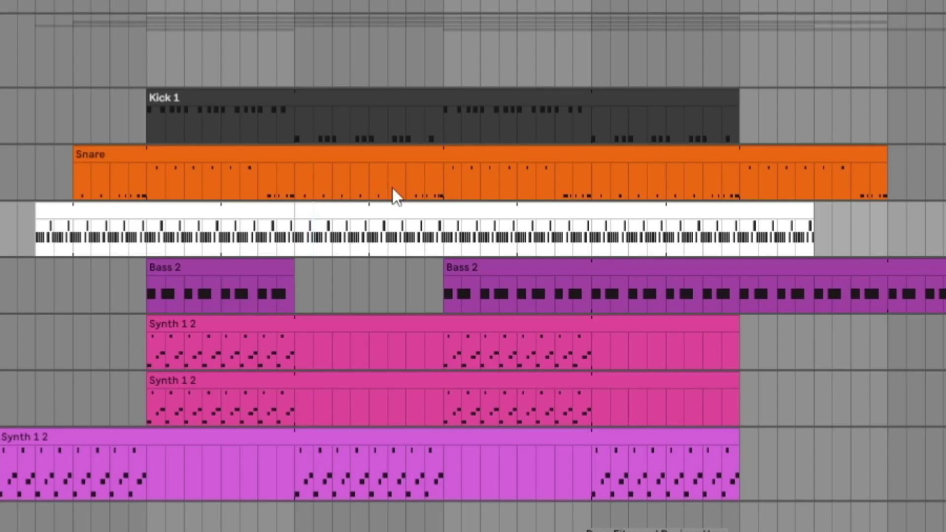
pyautogui.click(348, 178)
pyautogui.hotkey('ctrl', 'e')
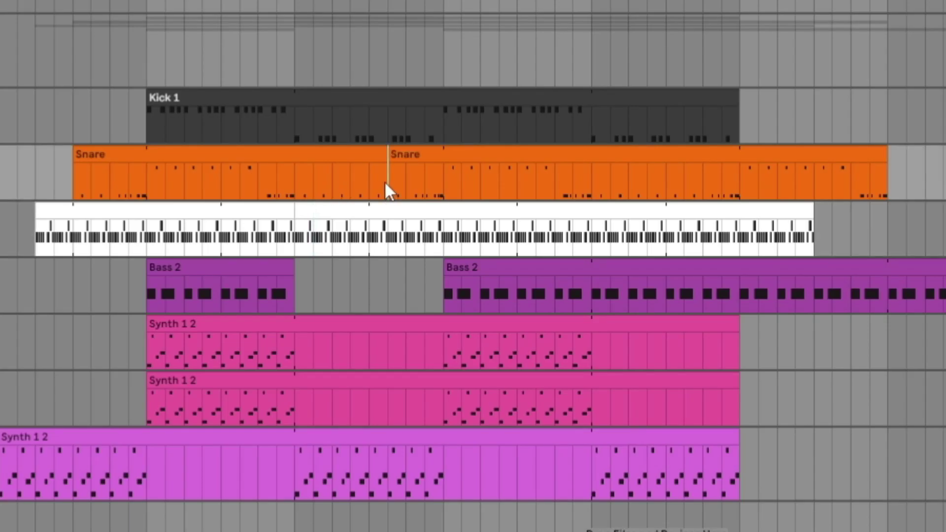
pyautogui.moveTo(398, 157)
pyautogui.mouseDown()
pyautogui.moveTo(418, 163)
pyautogui.moveTo(400, 170)
pyautogui.mouseUp()
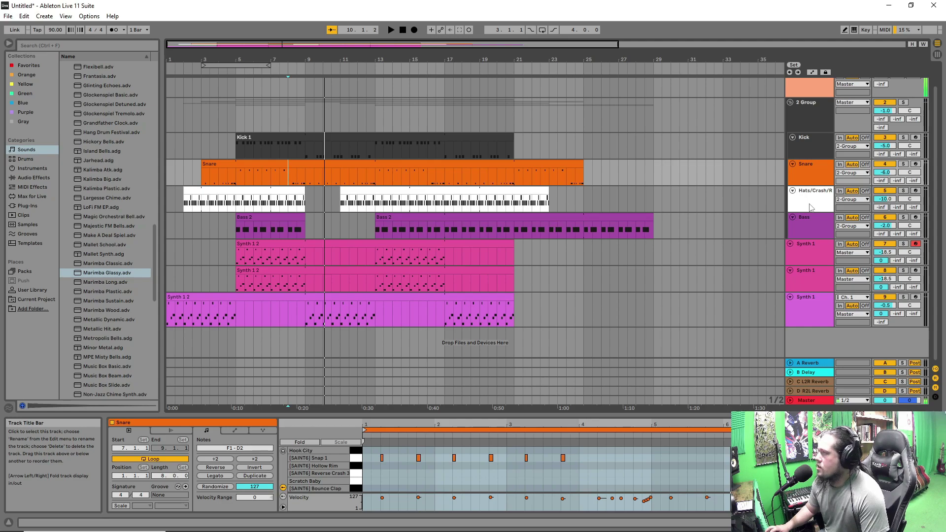
# - Duplicate the Hats/Crash/Ride track and delete all clips from the duplicate
pyautogui.rightClick(810, 207)
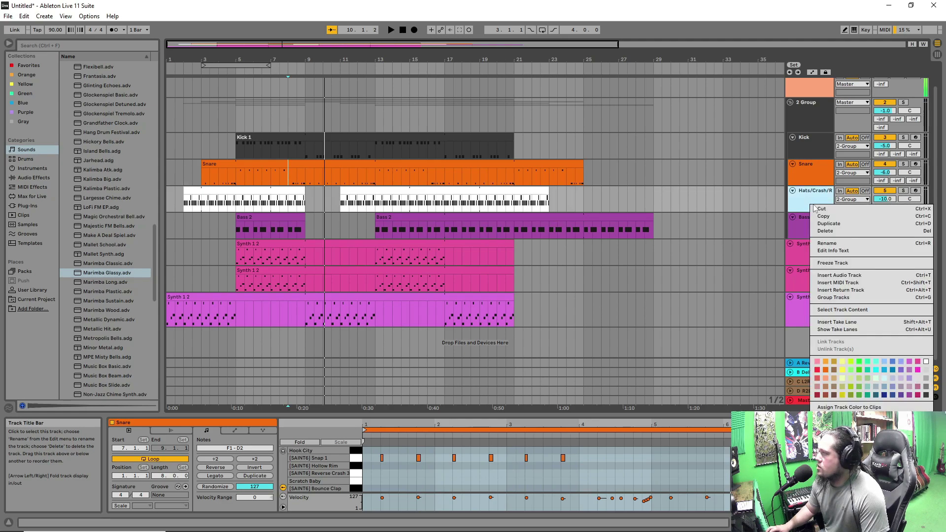
pyautogui.click(828, 225)
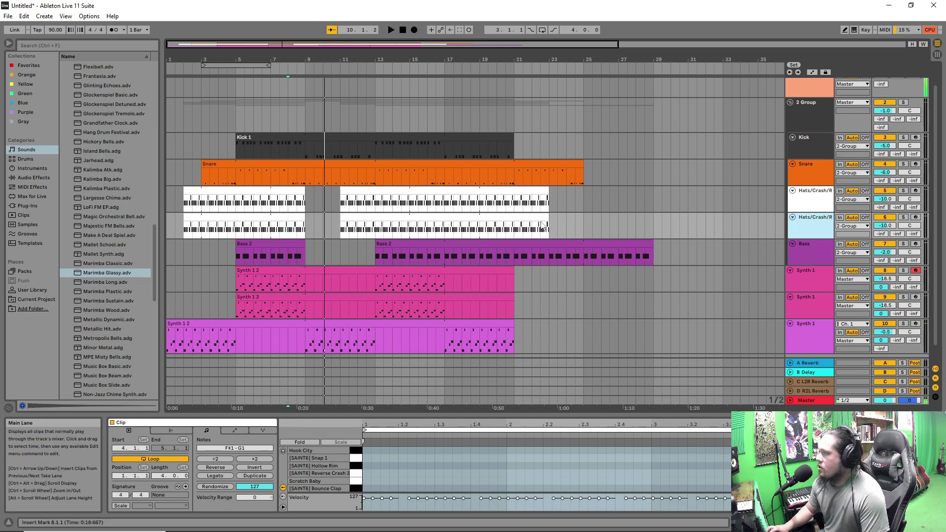
pyautogui.click(803, 202)
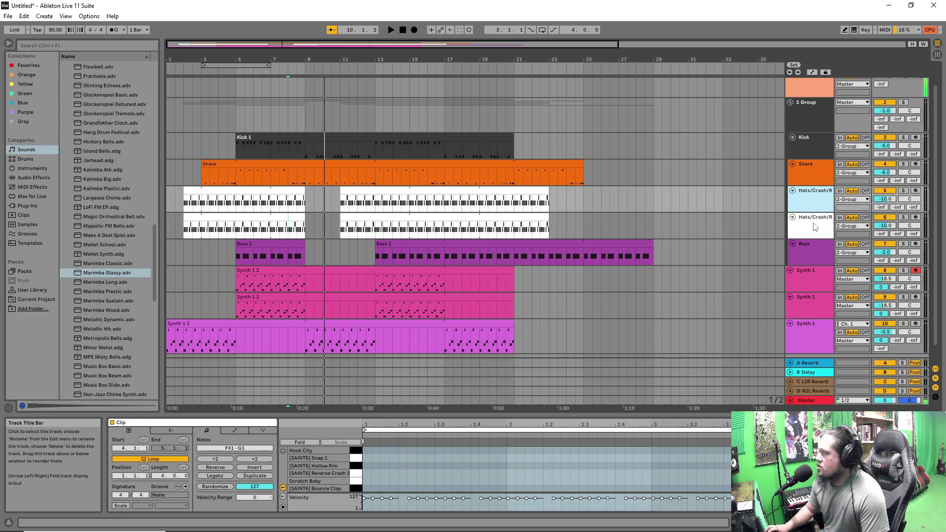
pyautogui.moveTo(644, 227); pyautogui.dragTo(109, 226)
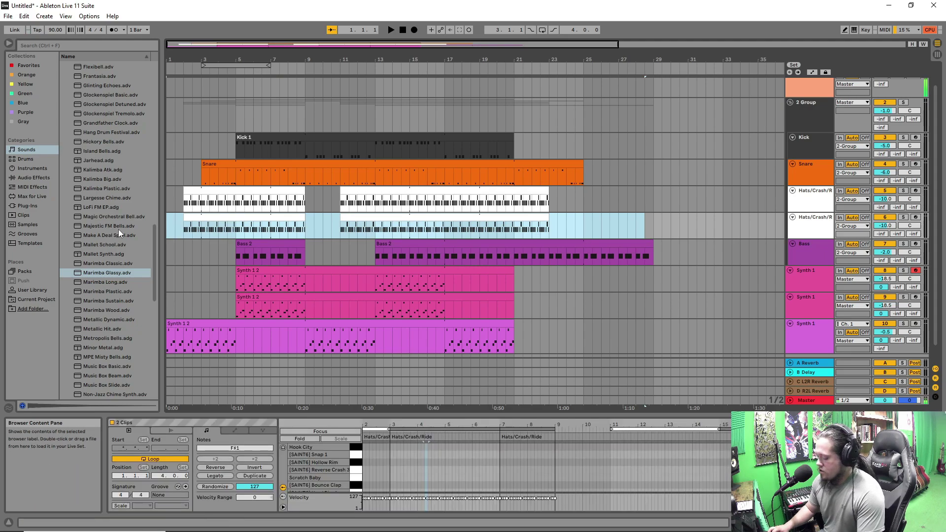
pyautogui.press('Delete')
# - Record a few drum rack hits on the duplicated hats track, starting at bar 9 and stopping at about bar 11.3
pyautogui.doubleClick(814, 232)
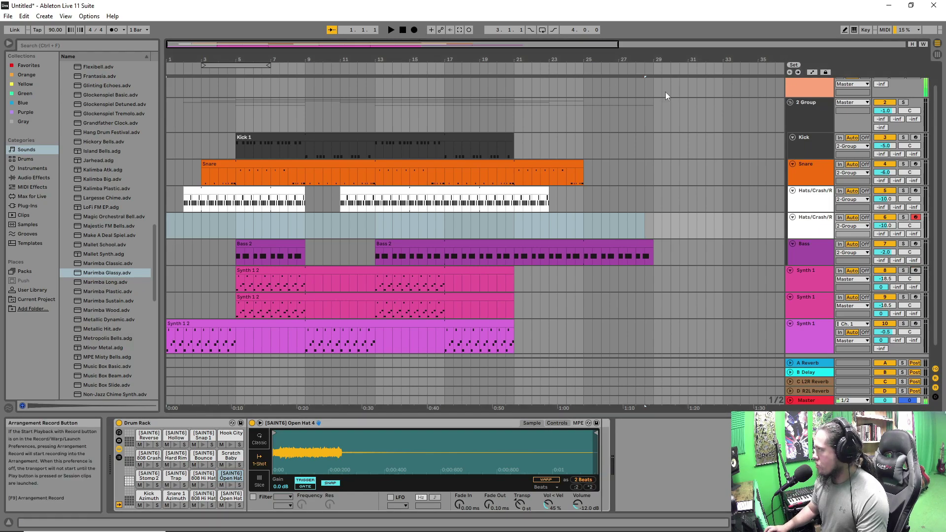
pyautogui.scroll(-1, 774, 162)
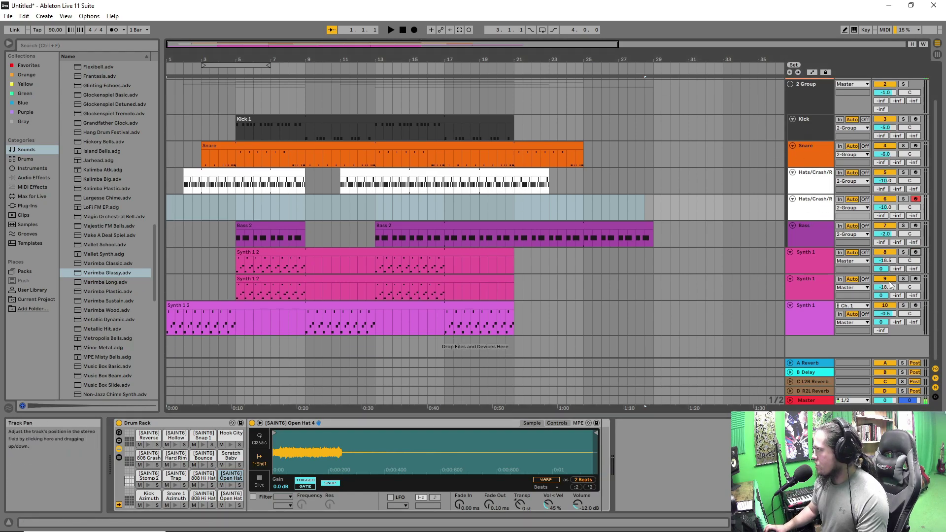
pyautogui.scroll(2, 813, 222)
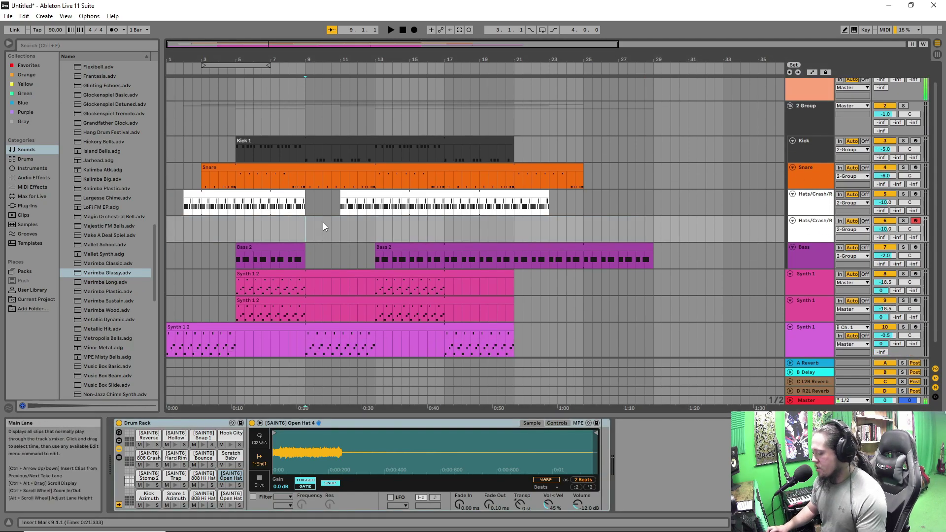
pyautogui.click(416, 31)
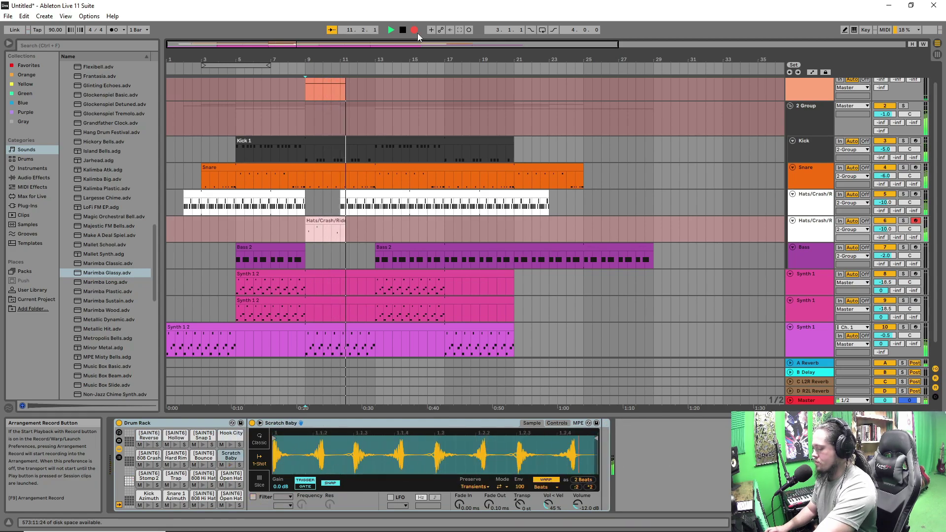
pyautogui.press('space')
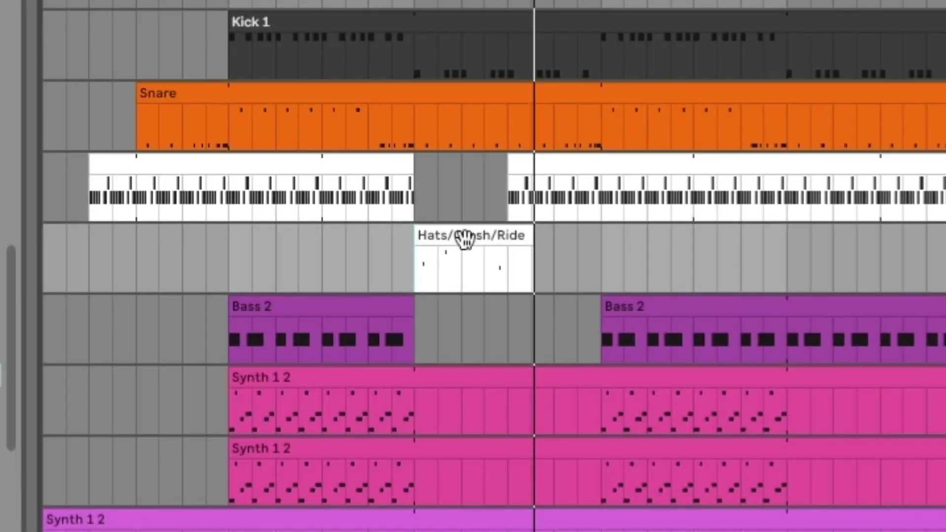
# - Align the recorded Reverse Crash, Hook City and Scratch Baby notes to the starts of clip bars 1, 2 and 3, and lengthen them
pyautogui.click(464, 240)
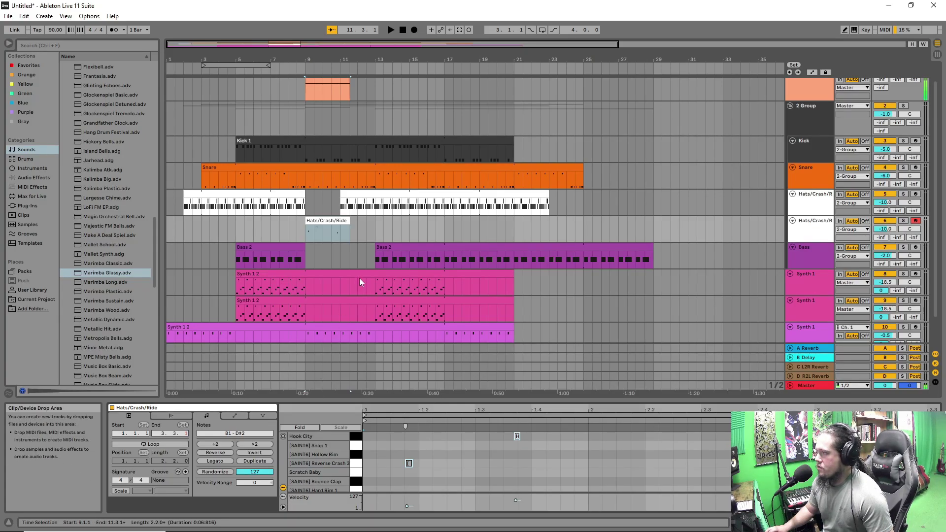
pyautogui.moveTo(411, 400); pyautogui.dragTo(404, 287)
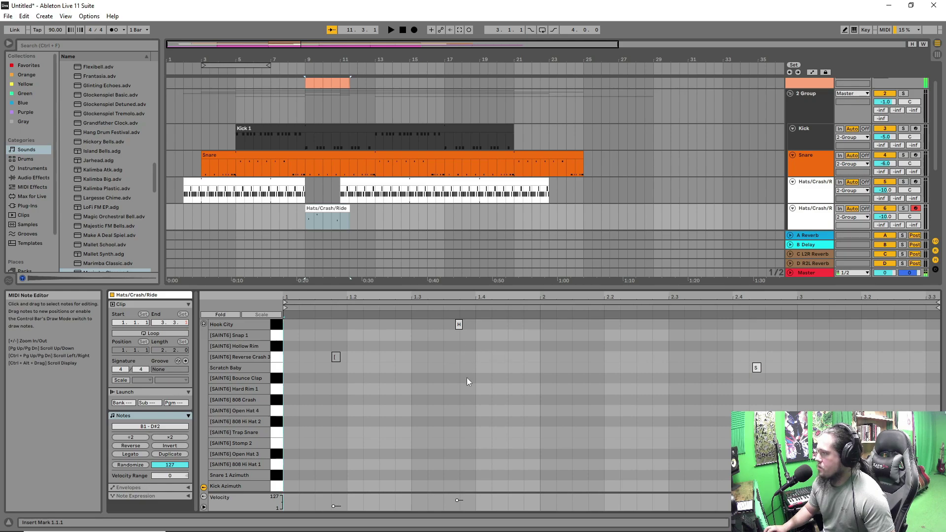
pyautogui.moveTo(332, 363)
pyautogui.mouseDown()
pyautogui.moveTo(350, 358)
pyautogui.moveTo(292, 360)
pyautogui.moveTo(348, 357)
pyautogui.mouseUp()
pyautogui.moveTo(459, 325); pyautogui.dragTo(604, 326)
pyautogui.moveTo(764, 369); pyautogui.dragTo(775, 372)
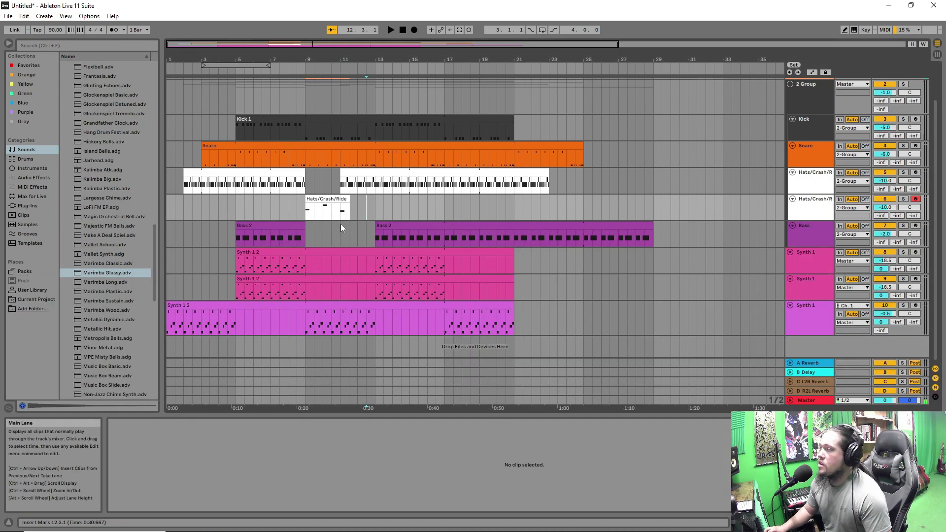
# - Split the recorded hits clip at bars 10 and 11, moving the Hook City piece to 10.3 and the Scratch Baby piece to bar 13
pyautogui.click(324, 215)
pyautogui.hotkey('ctrl', 'e')
pyautogui.click(341, 206)
pyautogui.hotkey('ctrl', 'e')
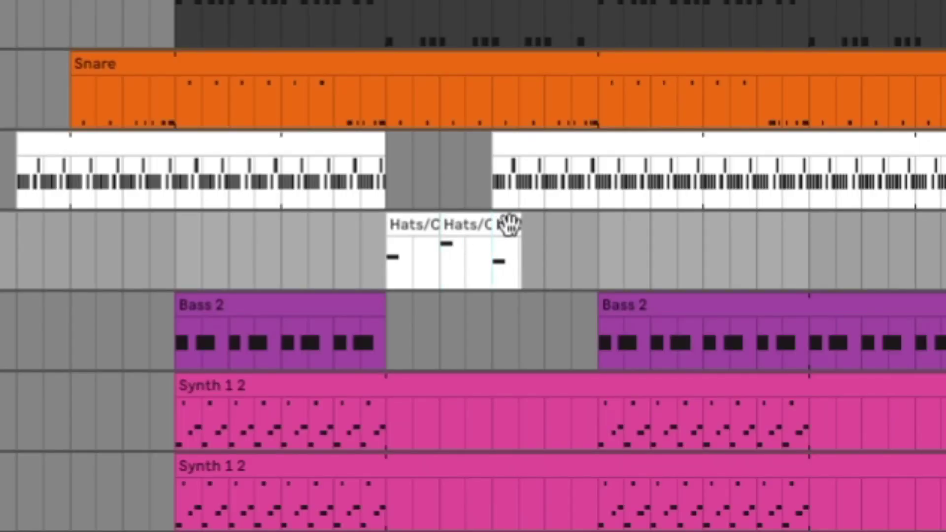
pyautogui.moveTo(509, 224); pyautogui.dragTo(615, 224)
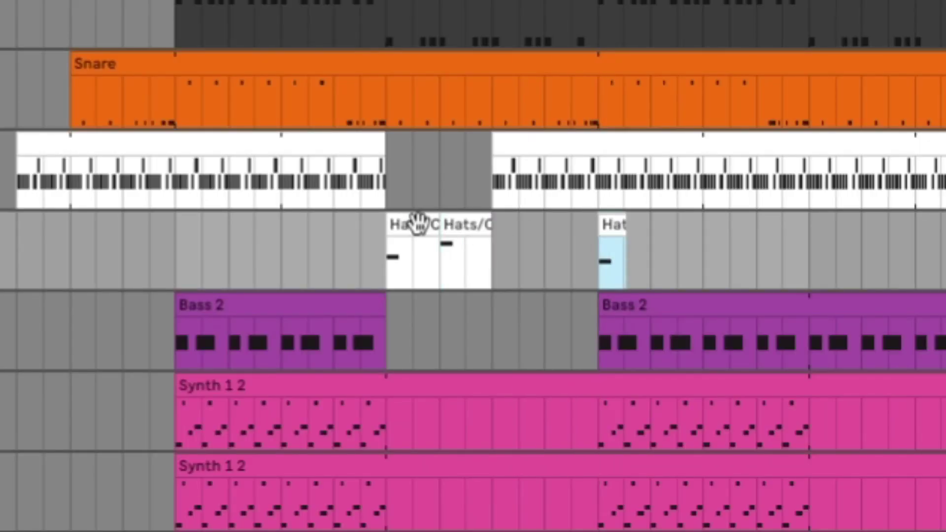
pyautogui.click(454, 217)
pyautogui.moveTo(454, 217); pyautogui.dragTo(481, 217)
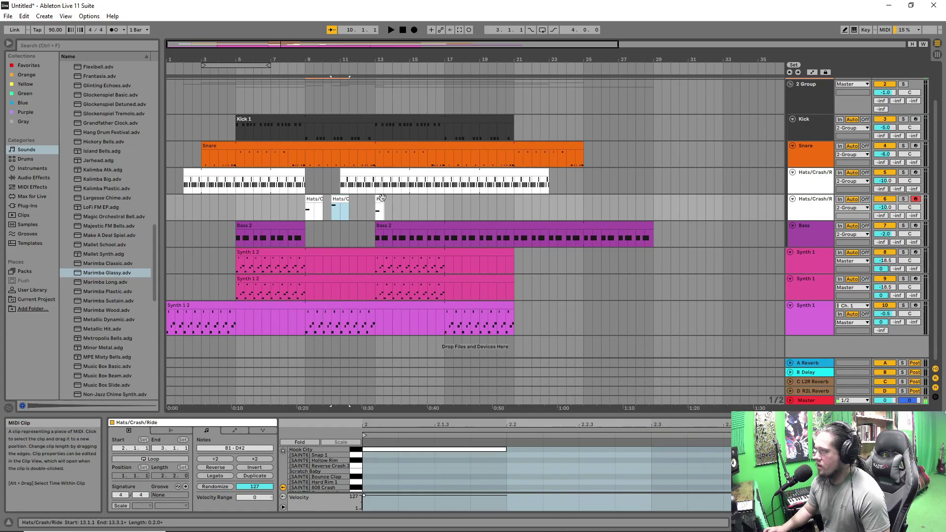
# - Trim the hit clips to half a bar, placing Scratch Baby at 10.3 and Hook City at bar 12, and start the second Bass 2 clip at bar 11
pyautogui.click(378, 201)
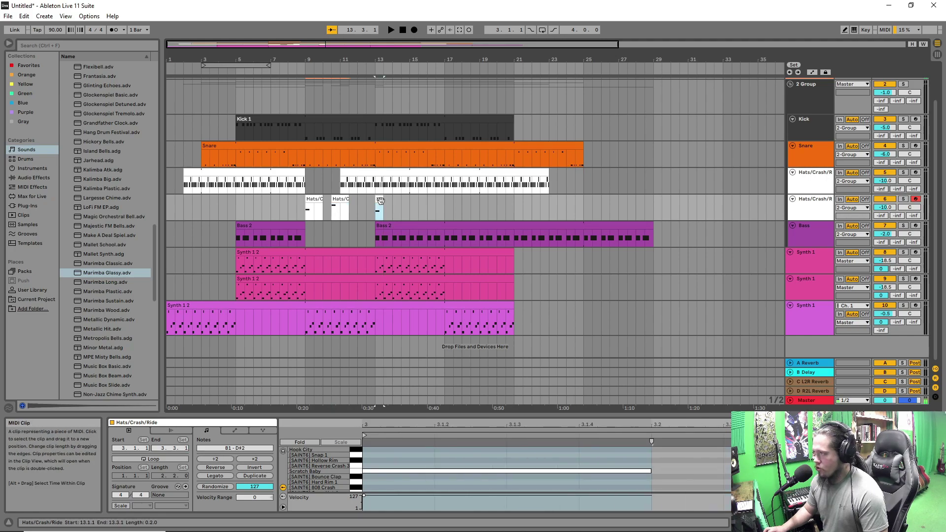
pyautogui.press('Delete')
pyautogui.moveTo(384, 210); pyautogui.dragTo(418, 209)
pyautogui.moveTo(313, 199); pyautogui.dragTo(296, 199)
pyautogui.moveTo(376, 226); pyautogui.dragTo(340, 226)
pyautogui.moveTo(426, 199); pyautogui.dragTo(362, 199)
# - Place the Reverse Crash hit clip at bar 8, and play the transition from bar 7
pyautogui.click(323, 210)
pyautogui.press('space')
pyautogui.press('space')
pyautogui.moveTo(304, 199); pyautogui.dragTo(297, 199)
pyautogui.click(271, 210)
pyautogui.press('space')
pyautogui.press('space')
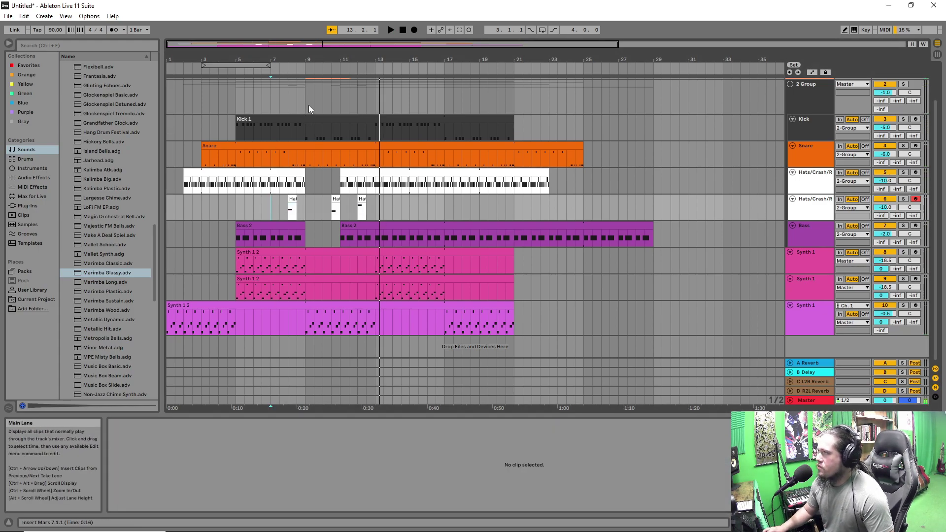
# - Delete everything from bar 13 onward across all tracks
pyautogui.moveTo(308, 105); pyautogui.dragTo(374, 107)
pyautogui.moveTo(676, 93); pyautogui.dragTo(375, 353)
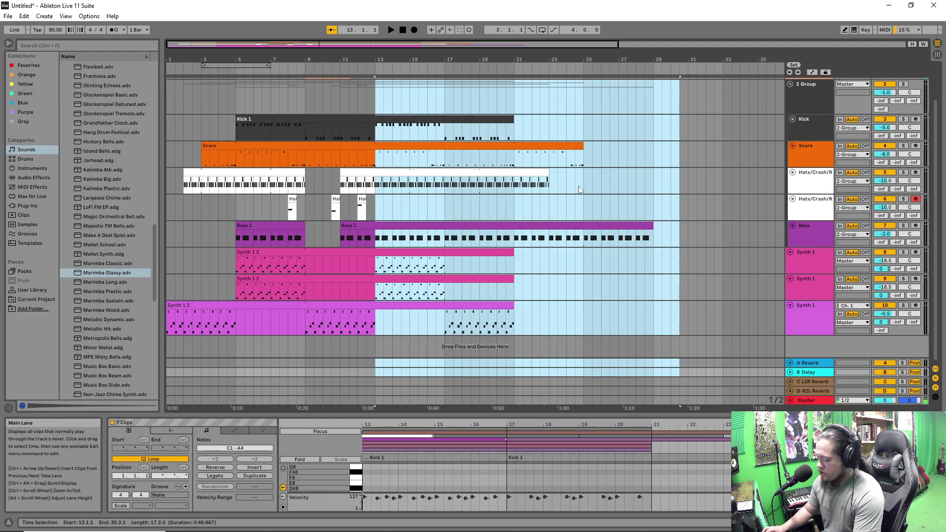
pyautogui.press('Delete')
# - Duplicate bars 9 to 13 of every track to bar 13, and end the copied kick, hats and first Synth 1 parts at bar 16
pyautogui.moveTo(375, 98); pyautogui.dragTo(304, 329)
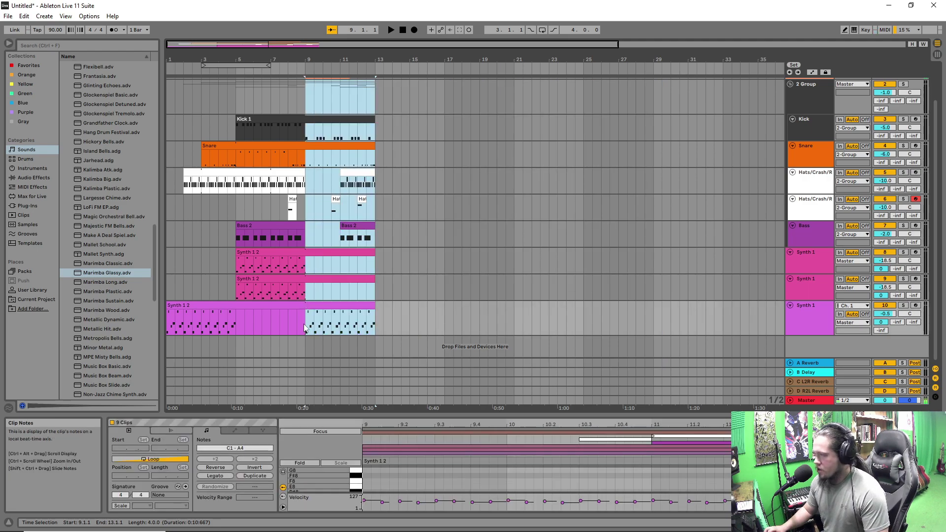
pyautogui.hotkey('ctrl', 'd')
pyautogui.click(369, 204)
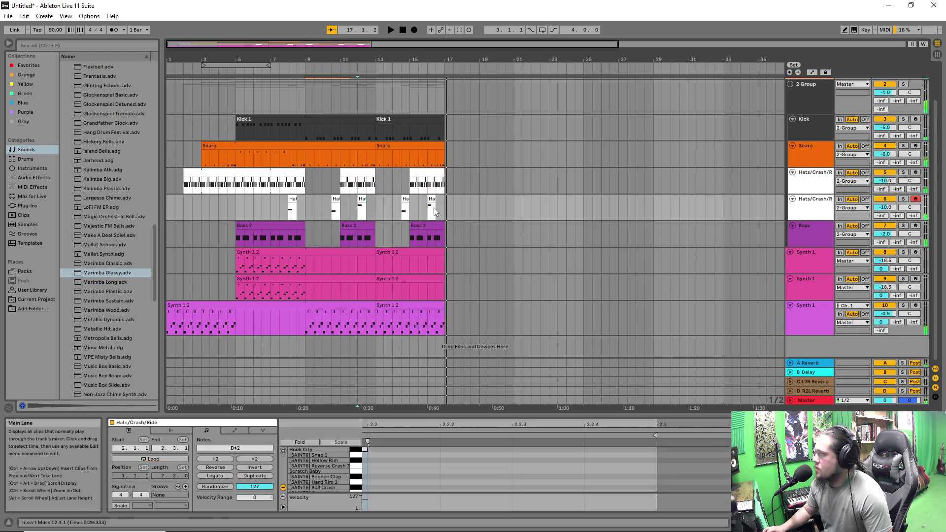
pyautogui.click(378, 182)
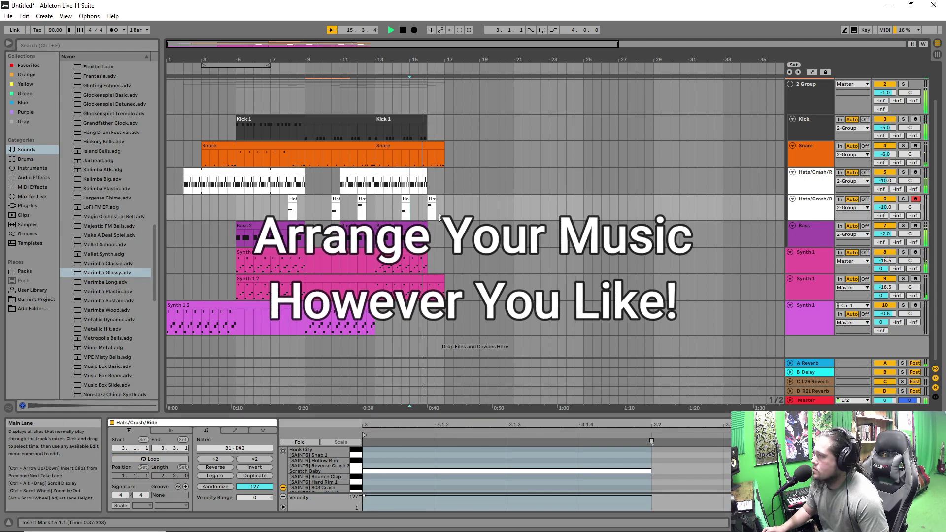
pyautogui.press('space')
# - Copy bars 5 to 9 of the tracks to bar 17, and play the extended arrangement
pyautogui.moveTo(236, 104); pyautogui.dragTo(305, 320)
pyautogui.click(446, 122)
pyautogui.hotkey('ctrl', 'v')
pyautogui.click(419, 207)
pyautogui.press('space')
pyautogui.press('space')
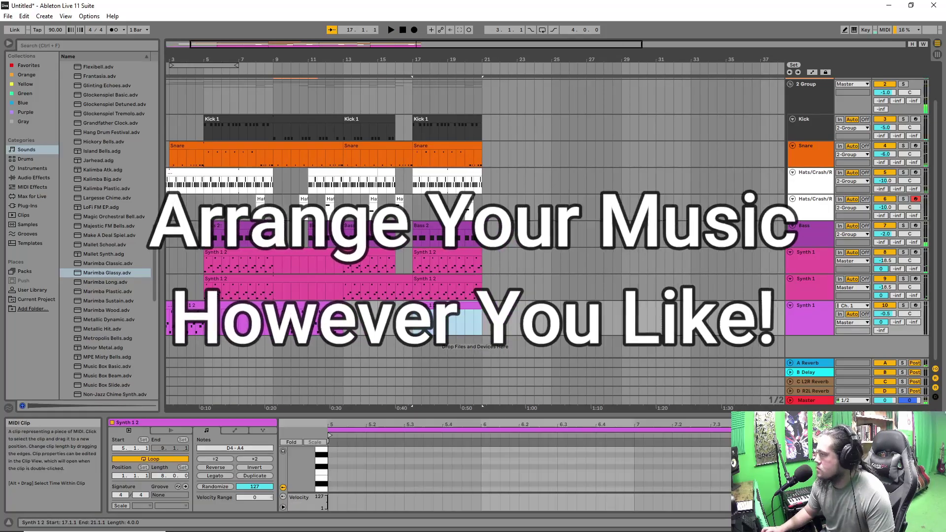
pyautogui.click(400, 255)
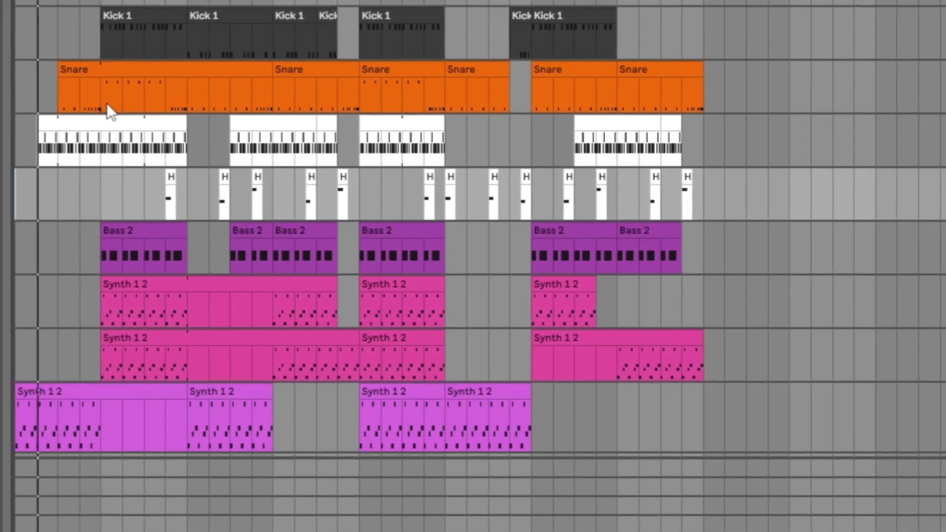
pyautogui.scroll(2, 106, 105)
pyautogui.rightClick(213, 1)
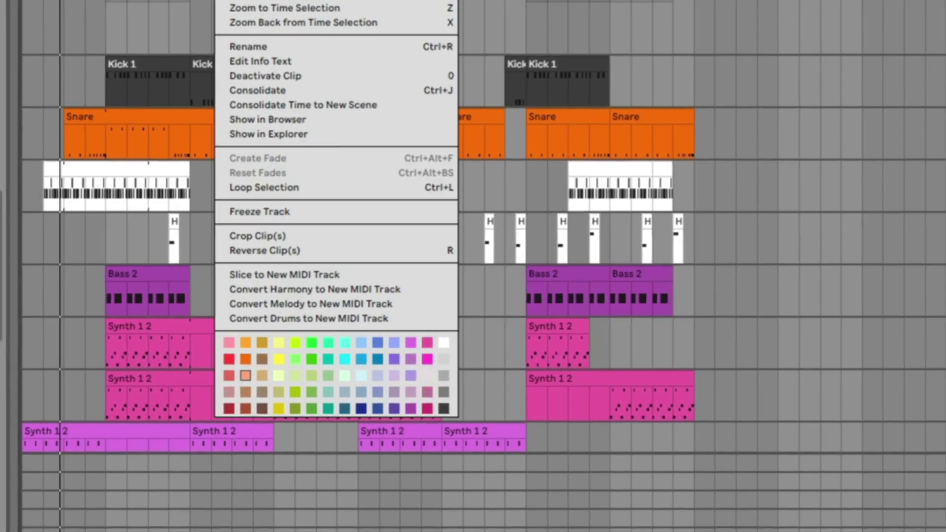
pyautogui.click(166, 26)
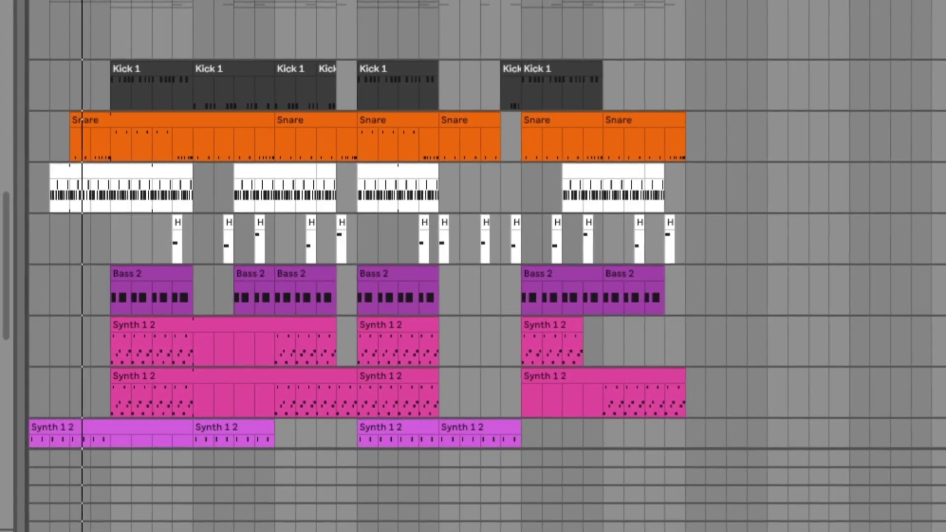